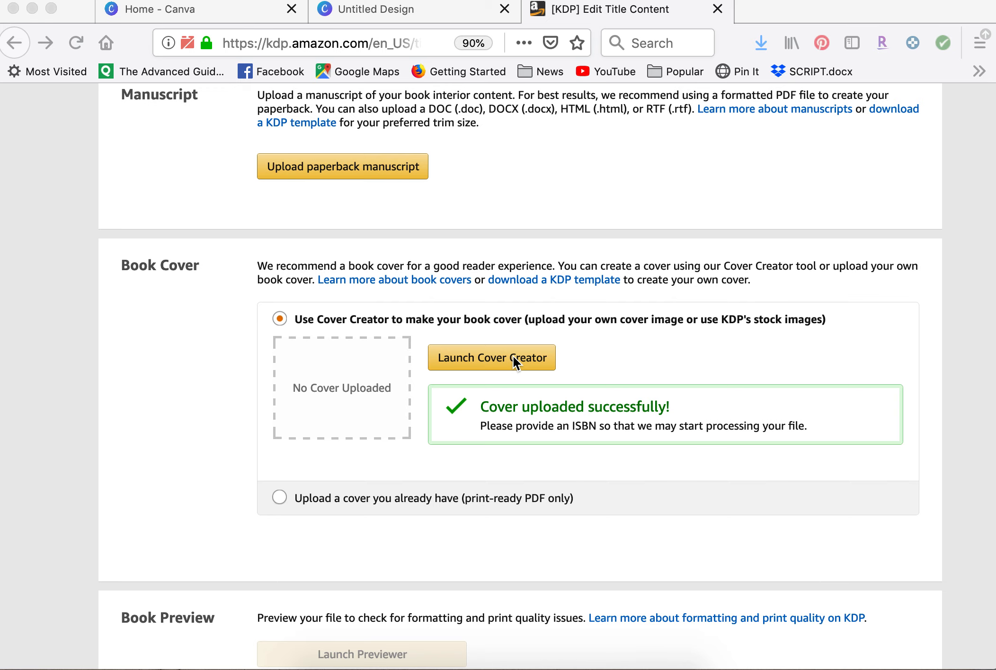
Switch to the blank 6.25 × 9.25 in design in Canva and search its templates for "notebook book cover".
{"action": "left_click", "coordinate": [196, 13]}
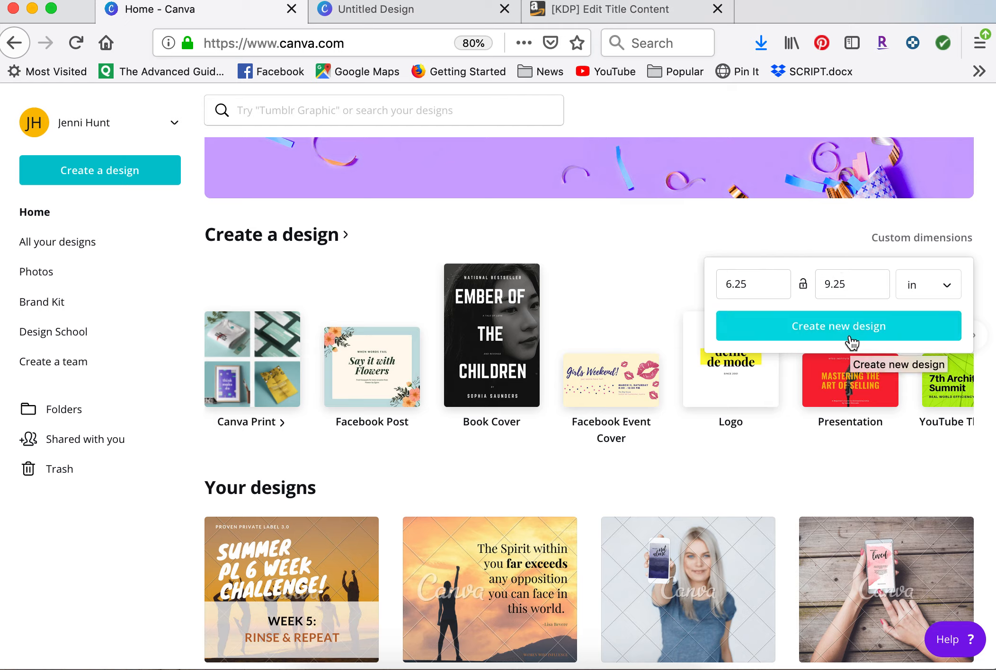
{"action": "left_click", "coordinate": [413, 14]}
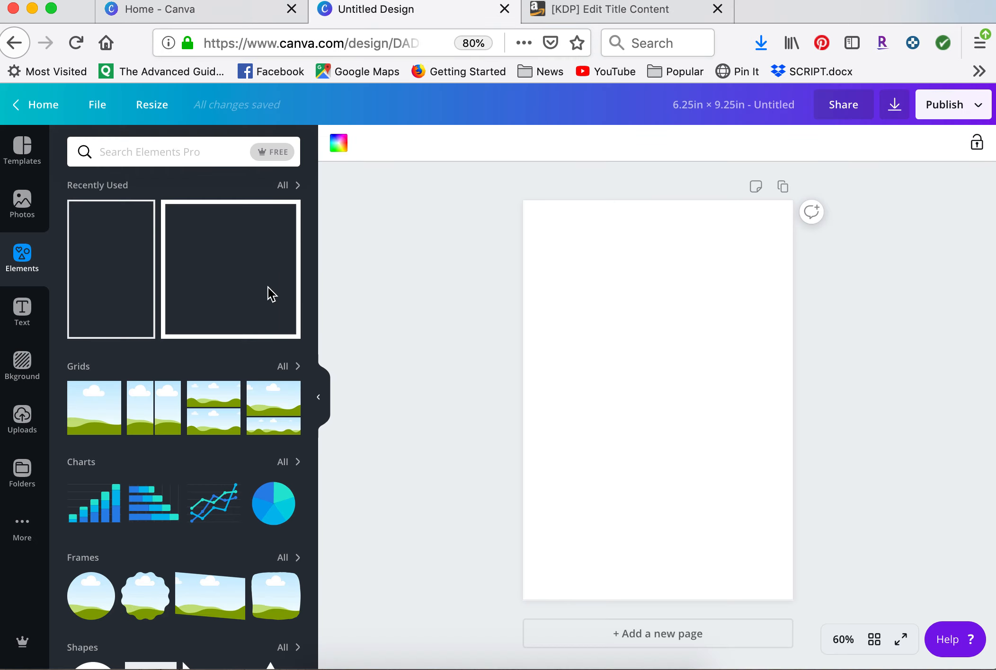
{"action": "left_click", "coordinate": [22, 149]}
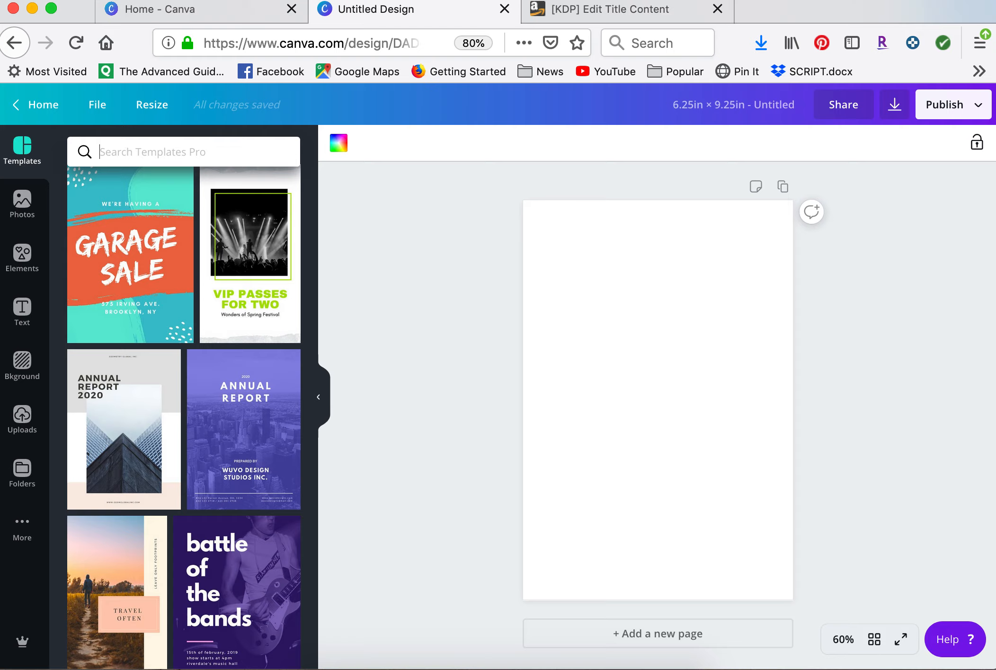
{"action": "left_click", "coordinate": [100, 152]}
{"action": "type", "text": "book cover"}
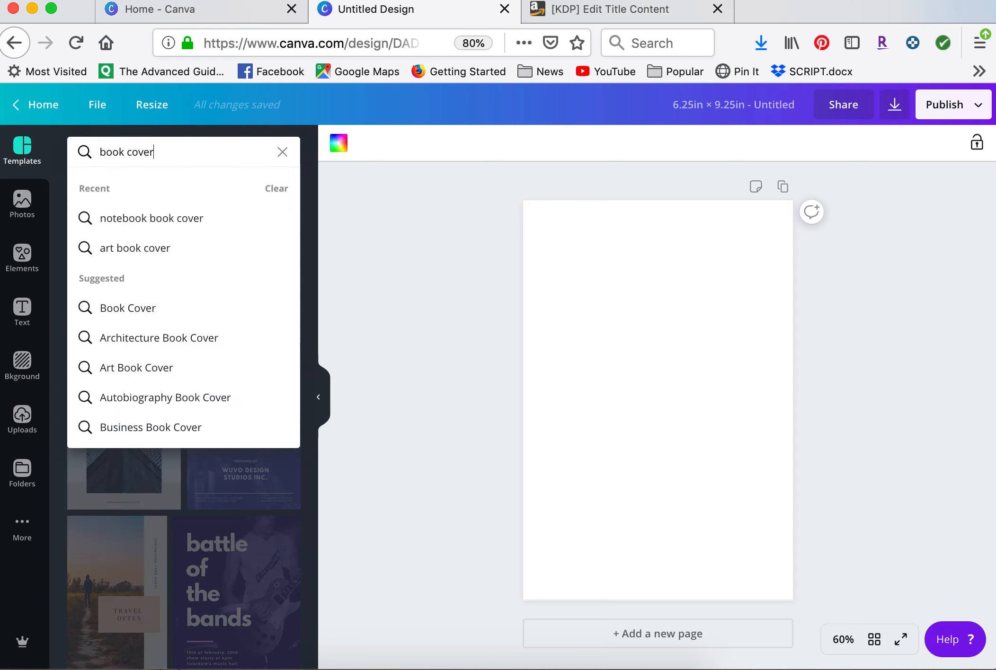
{"action": "left_click", "coordinate": [141, 218]}
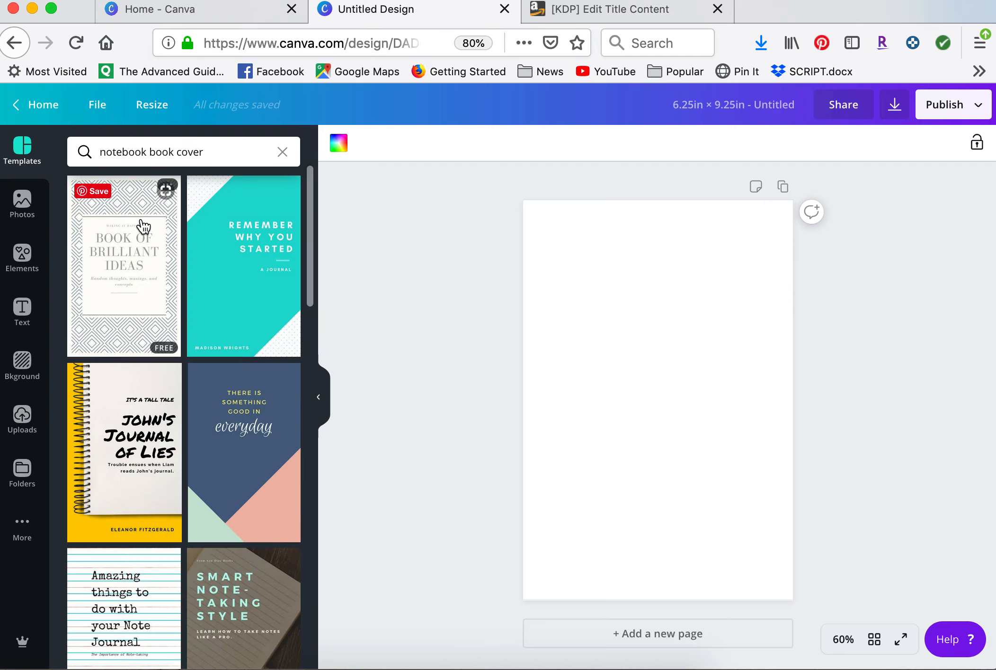
Apply the turquoise "Remember Why You Started" journal template to the blank page.
{"action": "scroll", "coordinate": [201, 438], "scroll_direction": "down", "scroll_amount": 2}
{"action": "scroll", "coordinate": [201, 438], "scroll_direction": "down", "scroll_amount": 1}
{"action": "scroll", "coordinate": [201, 438], "scroll_direction": "up", "scroll_amount": 2}
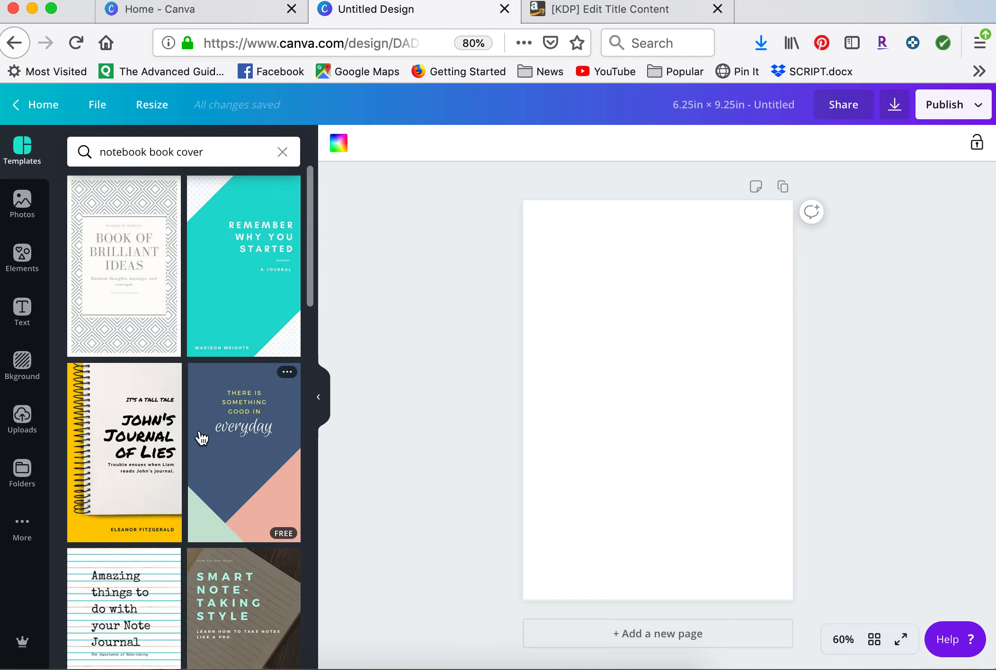
{"action": "left_click", "coordinate": [239, 303]}
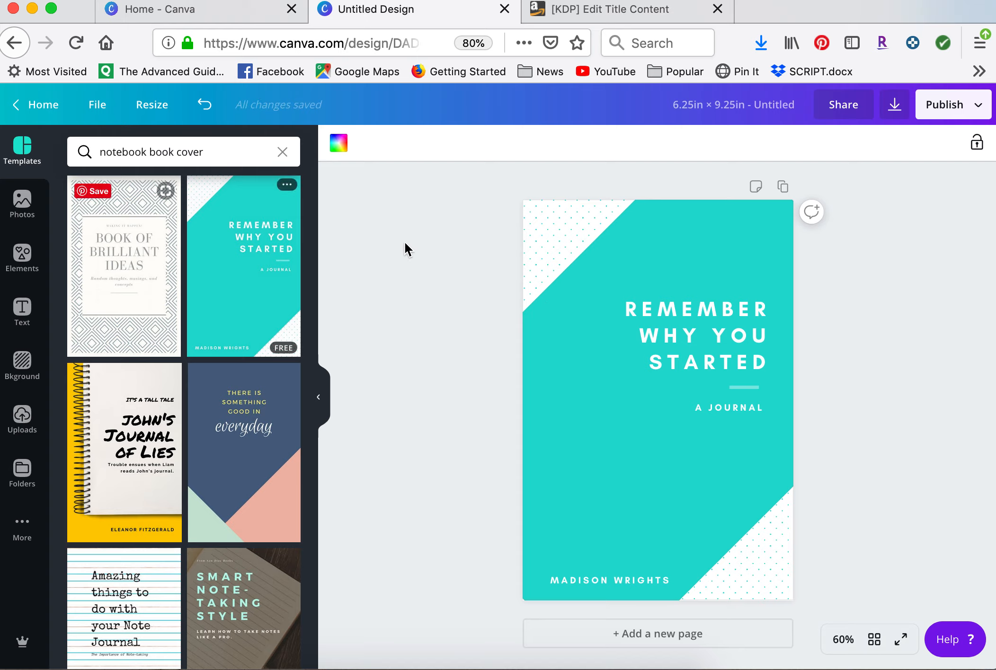
{"action": "left_click", "coordinate": [663, 331]}
{"action": "left_click_drag", "start_coordinate": [626, 308], "coordinate": [767, 357]}
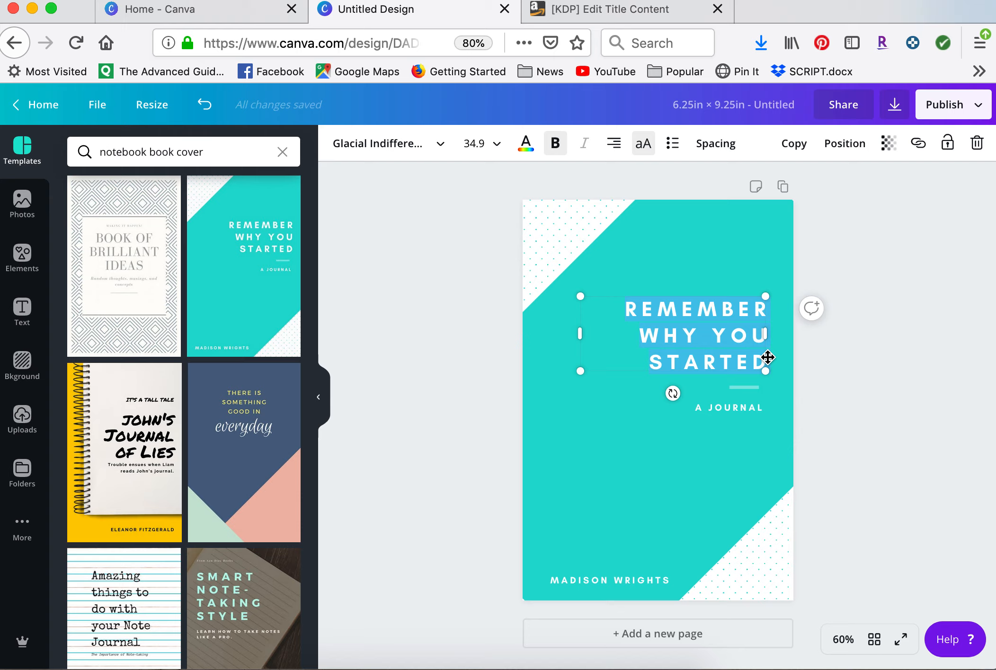
{"action": "key", "text": "BackSpace"}
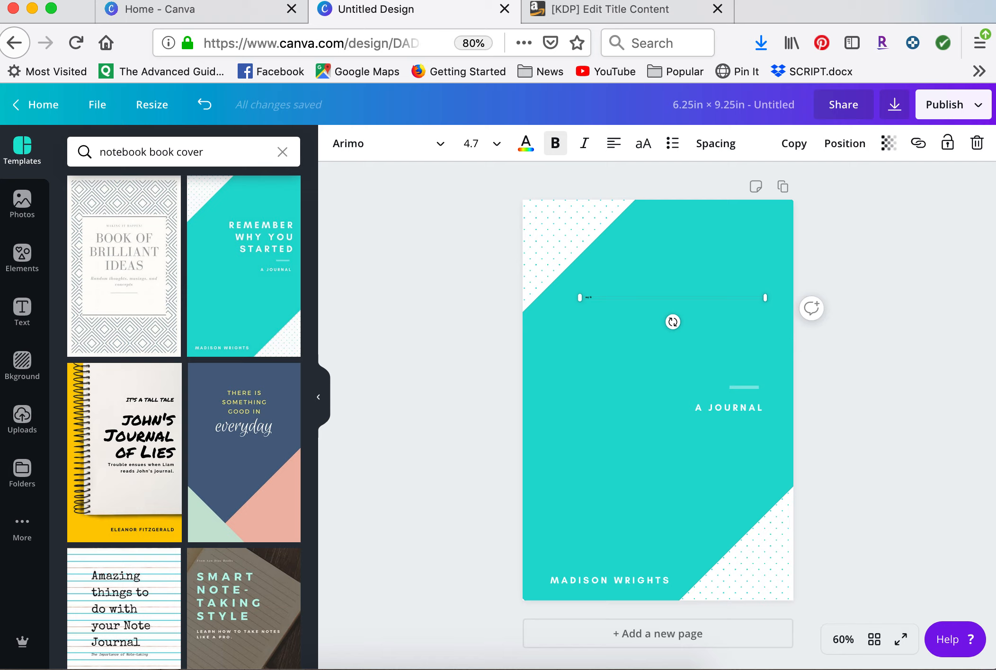
{"action": "left_click", "coordinate": [205, 104]}
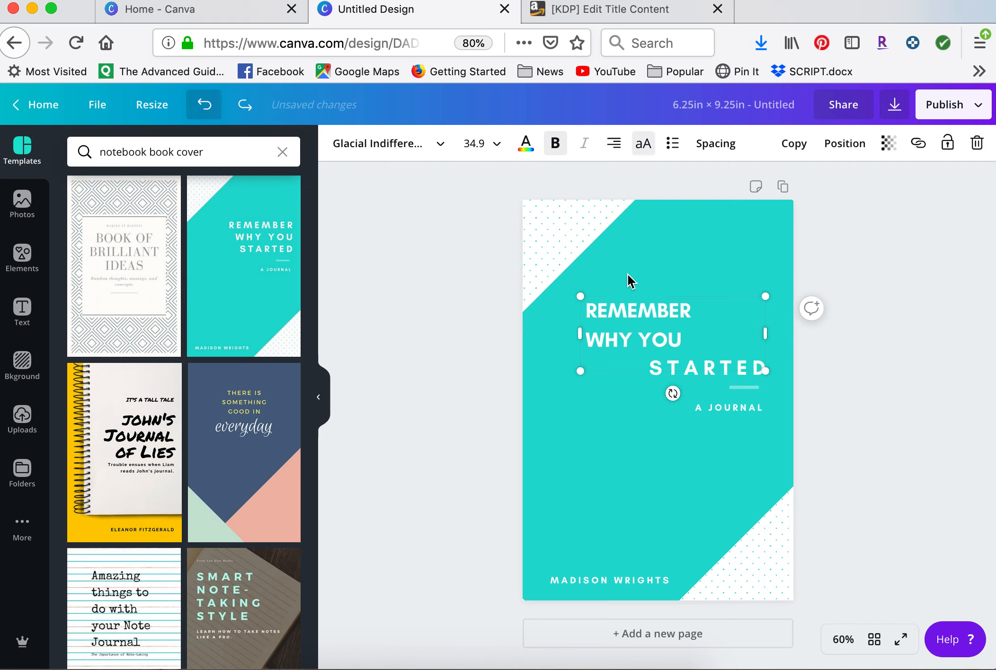
Replace the "Remember Why You Started" title text with "MY LIFE AS A".
{"action": "left_click_drag", "start_coordinate": [606, 313], "coordinate": [760, 369]}
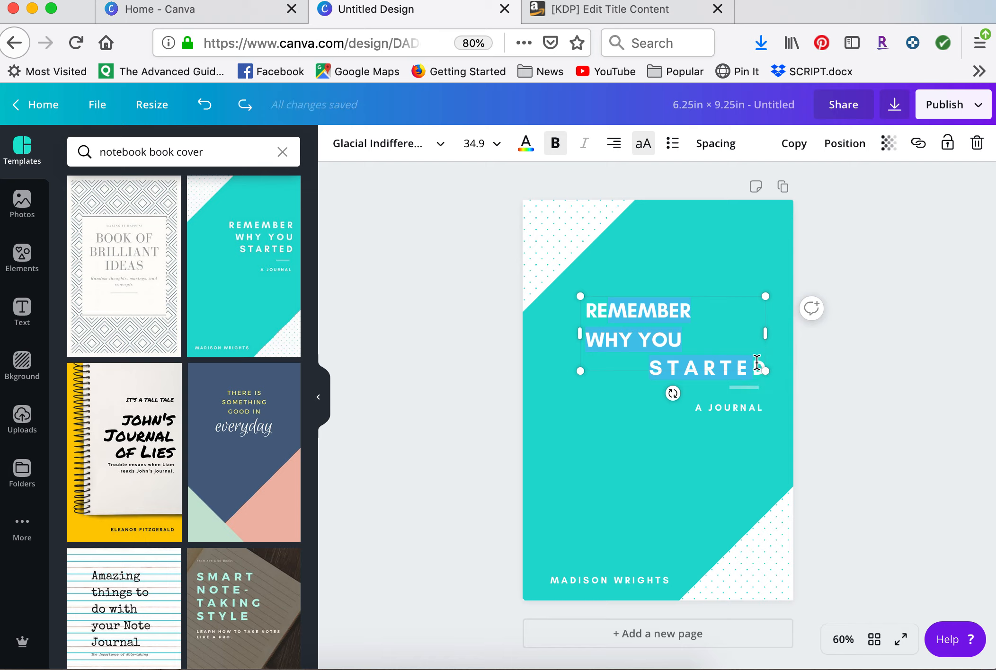
{"action": "key", "text": "BackSpace"}
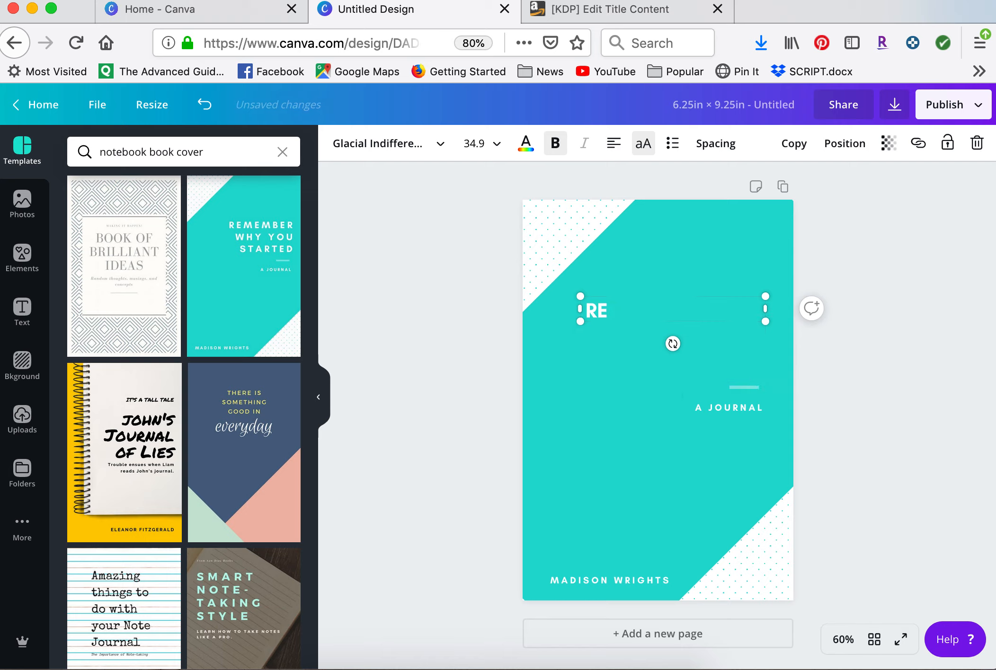
{"action": "type", "text": "MY LIFE"}
{"action": "left_click", "coordinate": [597, 310]}
{"action": "key", "text": "BackSpace"}
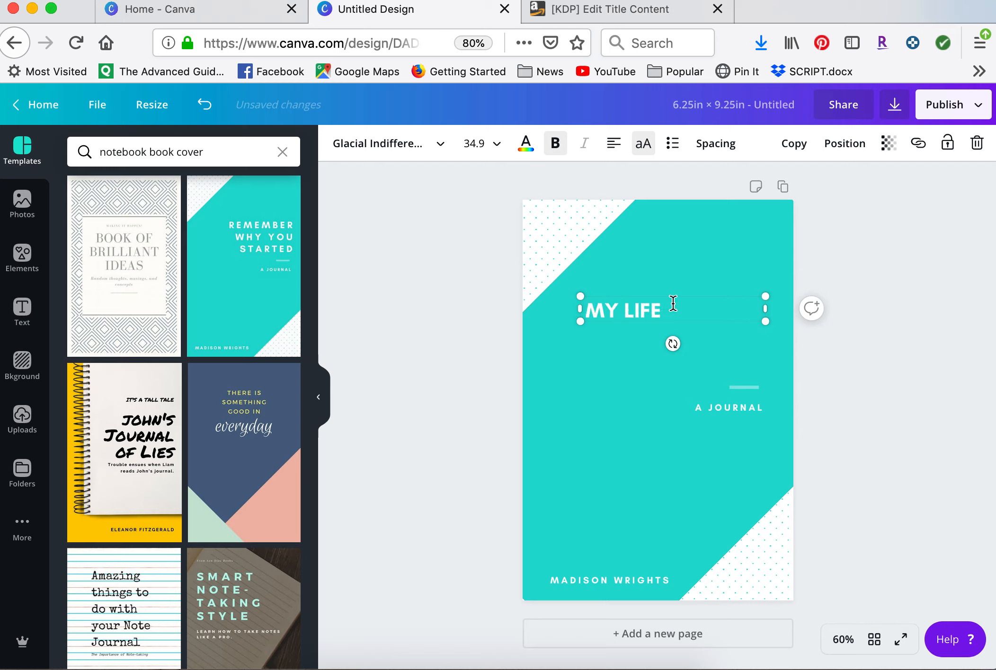
{"action": "type", "text": "AS A"}
{"action": "left_click", "coordinate": [604, 353]}
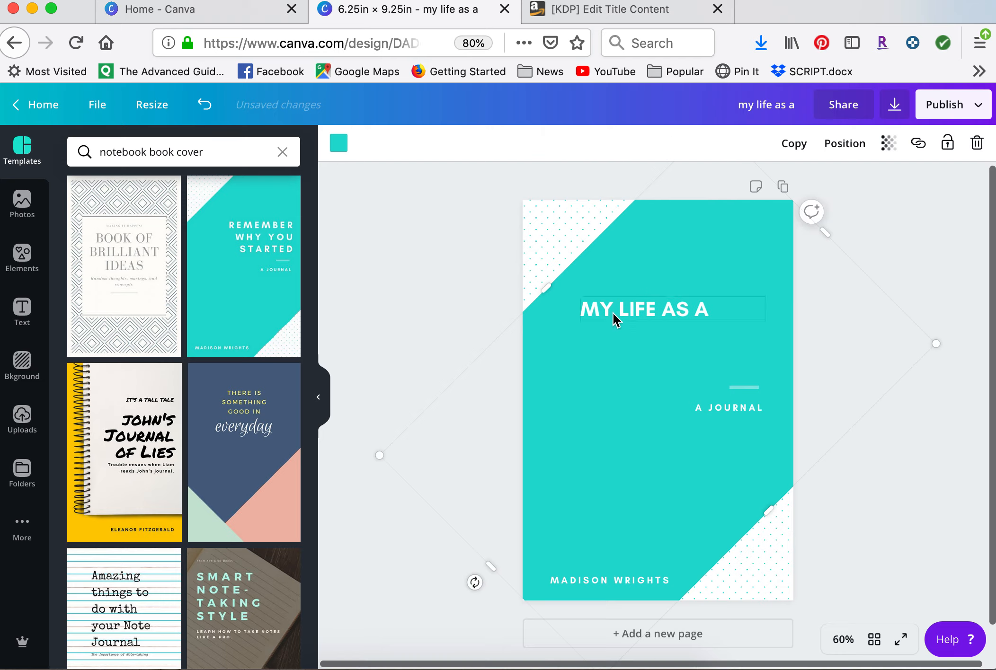
Nudge the "MY LIFE AS A" line slightly and right-align it within its text box.
{"action": "left_click", "coordinate": [614, 310]}
{"action": "mouse_move", "coordinate": [614, 310]}
{"action": "left_mouse_down"}
{"action": "mouse_move", "coordinate": [600, 311]}
{"action": "mouse_move", "coordinate": [609, 312]}
{"action": "left_mouse_up"}
{"action": "left_click", "coordinate": [614, 143]}
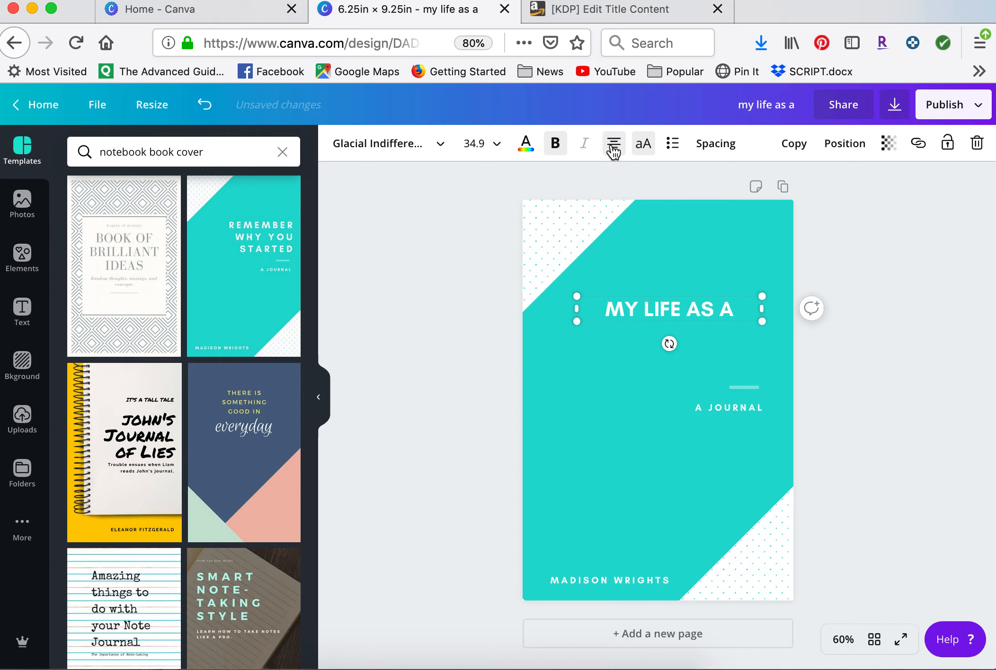
{"action": "left_click", "coordinate": [614, 143]}
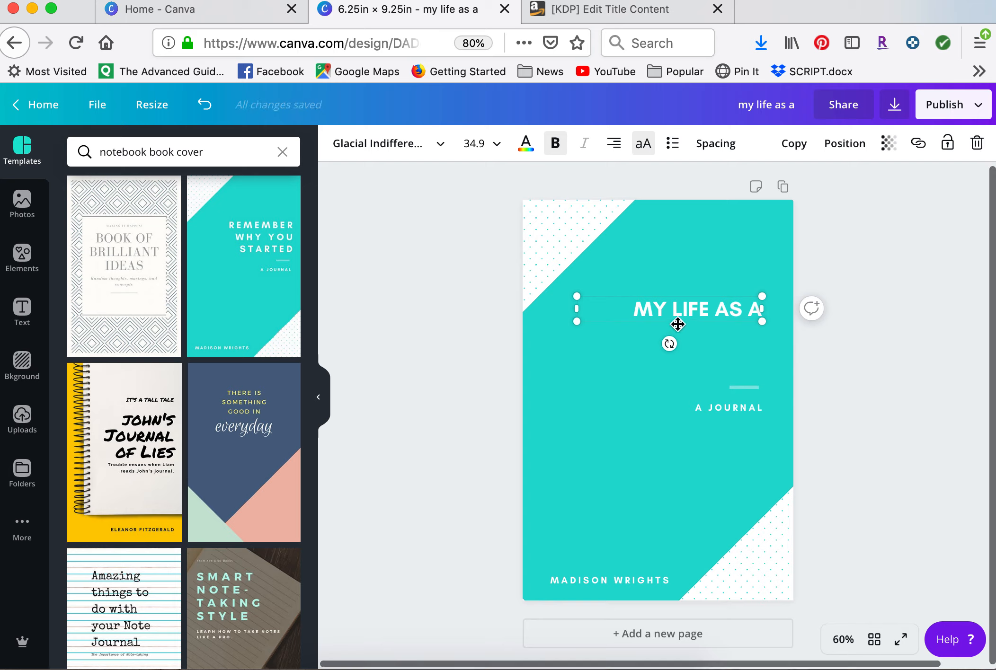
{"action": "left_click", "coordinate": [634, 322]}
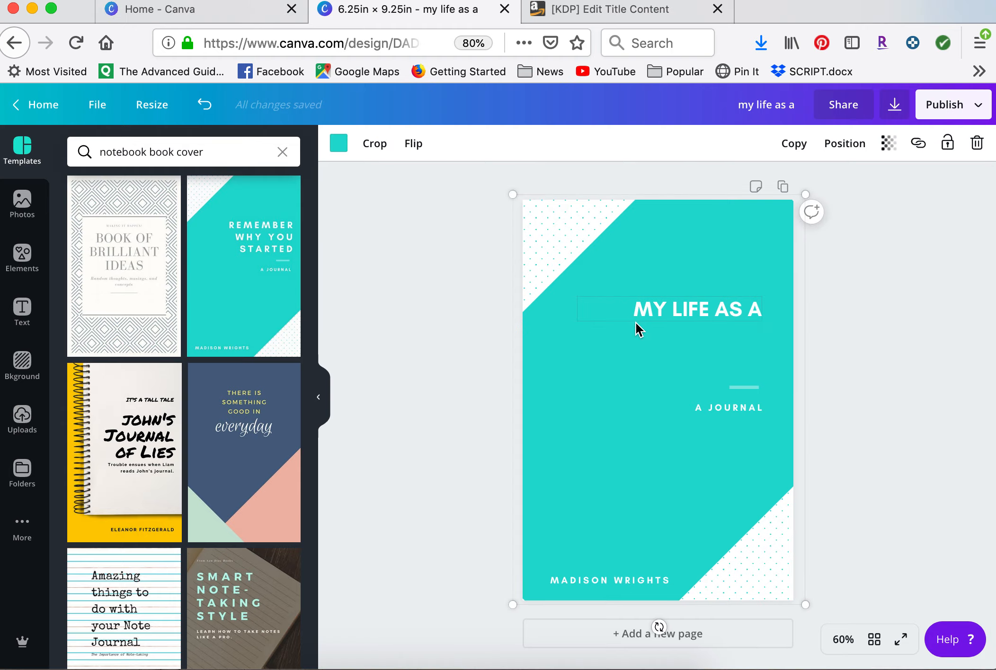
Duplicate the "MY LIFE AS A" line, place the copy directly below it and change the copy's text to "MOM".
{"action": "left_click", "coordinate": [651, 309]}
{"action": "key", "text": "super+d"}
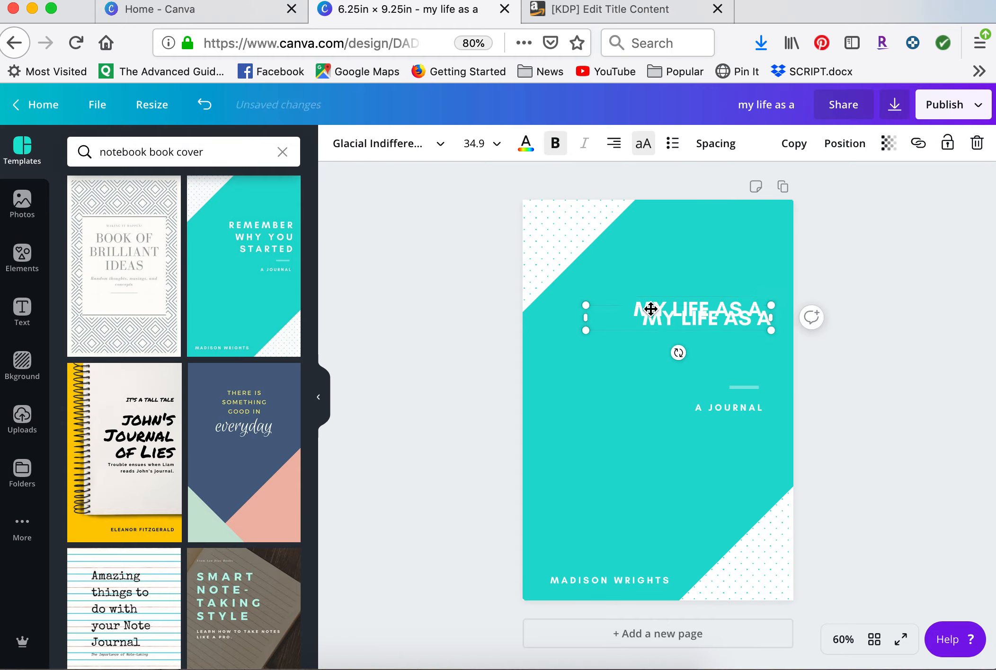
{"action": "left_click_drag", "start_coordinate": [658, 324], "coordinate": [655, 334]}
{"action": "double_click", "coordinate": [686, 333]}
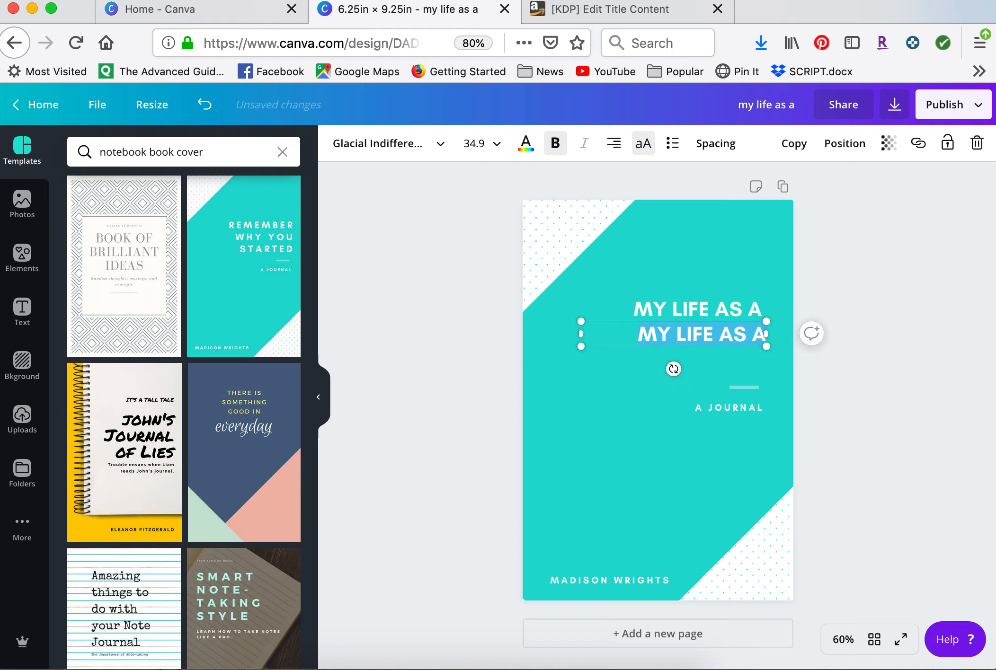
{"action": "type", "text": "MOM"}
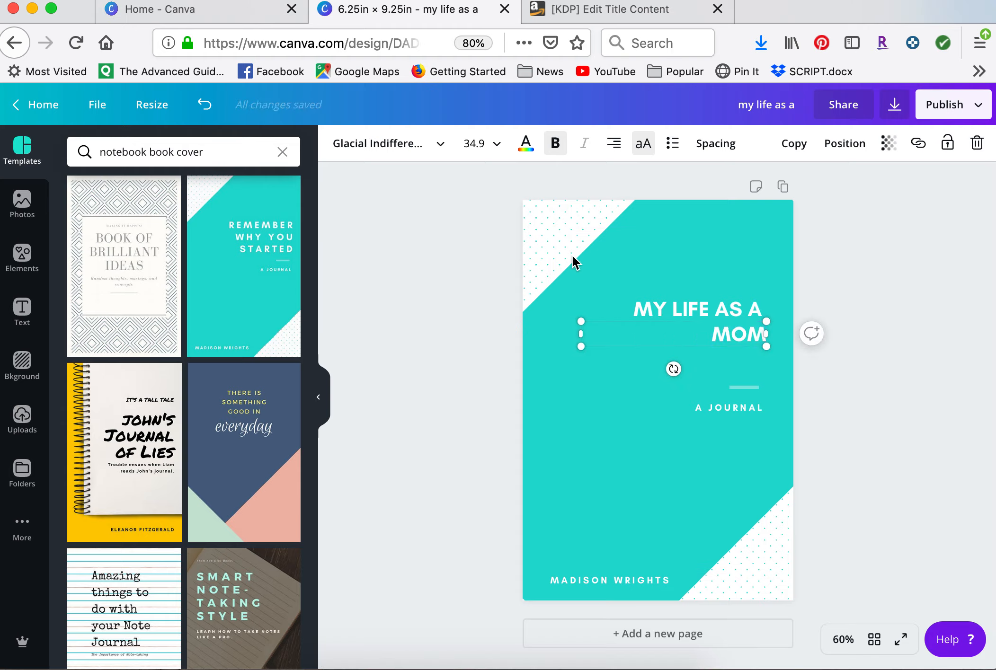
{"action": "left_click", "coordinate": [541, 328]}
Try the Clicker Script font on the "MOM" line, and replace it with the Alamanda font.
{"action": "left_click", "coordinate": [620, 338]}
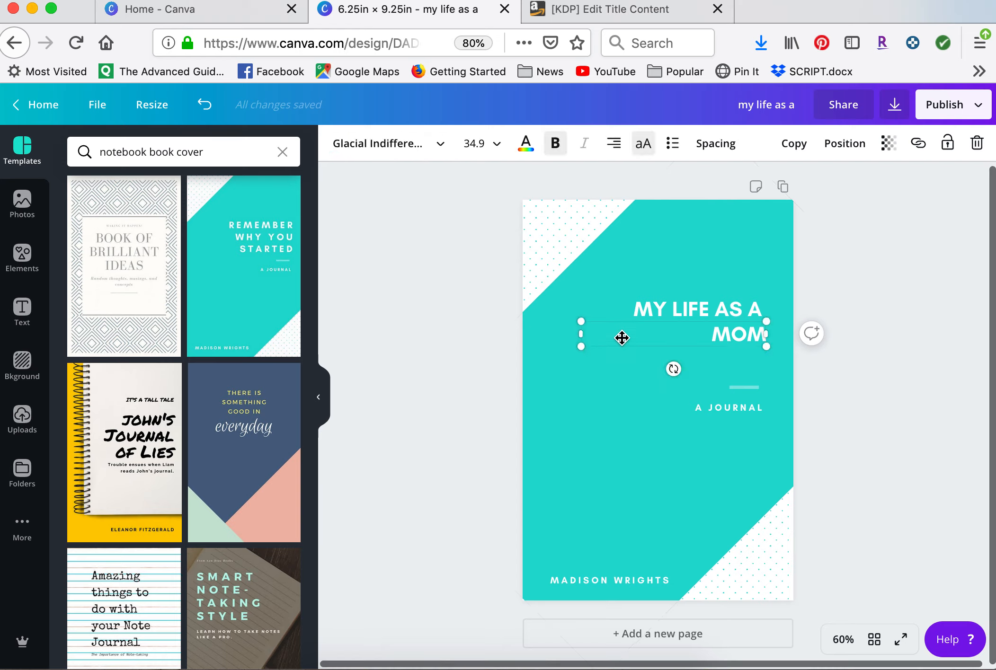
{"action": "left_click", "coordinate": [440, 148]}
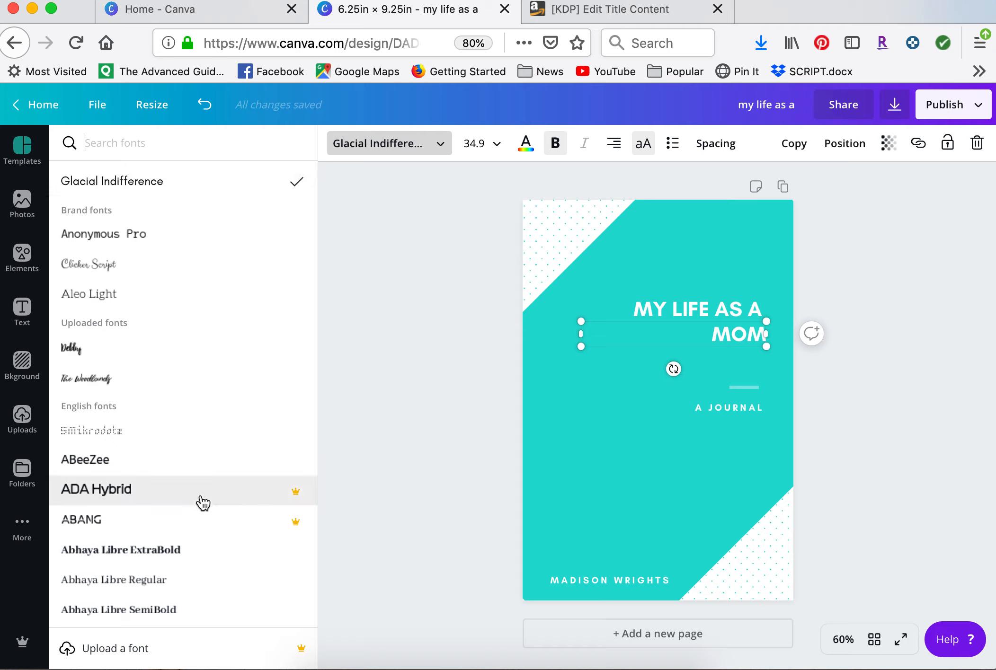
{"action": "left_click", "coordinate": [126, 276]}
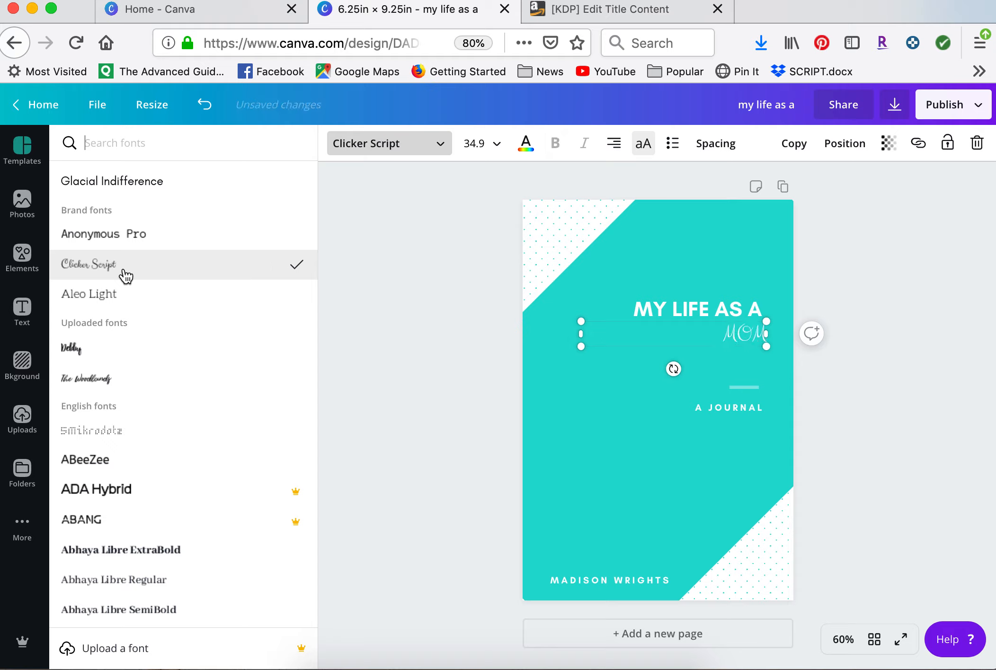
{"action": "scroll", "coordinate": [116, 291], "scroll_direction": "down", "scroll_amount": 3}
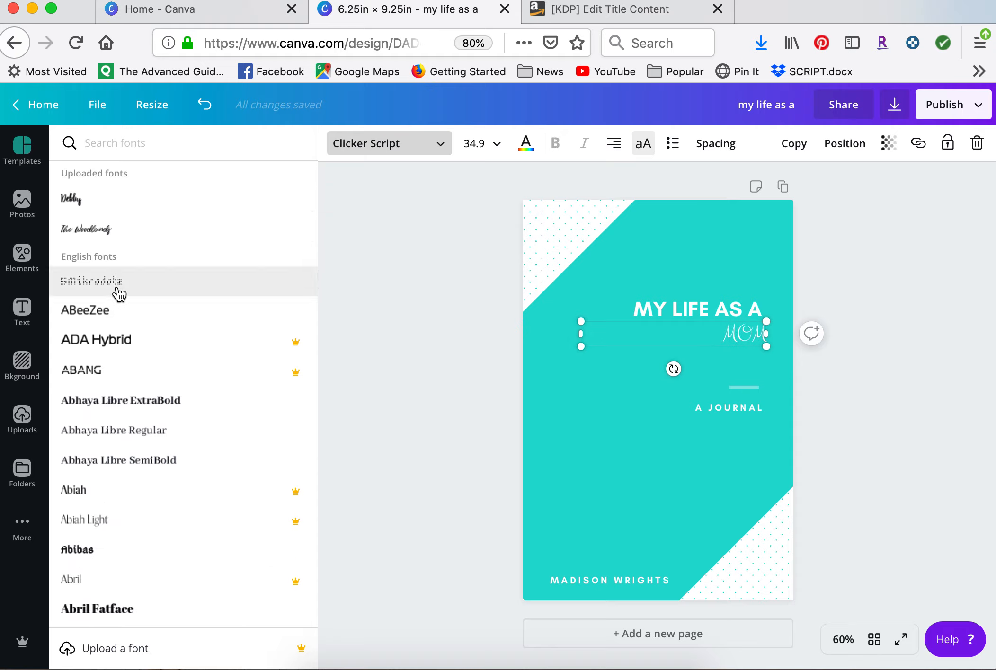
{"action": "scroll", "coordinate": [119, 293], "scroll_direction": "down", "scroll_amount": 10}
{"action": "scroll", "coordinate": [118, 293], "scroll_direction": "down", "scroll_amount": 7}
{"action": "scroll", "coordinate": [142, 442], "scroll_direction": "down", "scroll_amount": 4}
{"action": "left_click", "coordinate": [111, 440]}
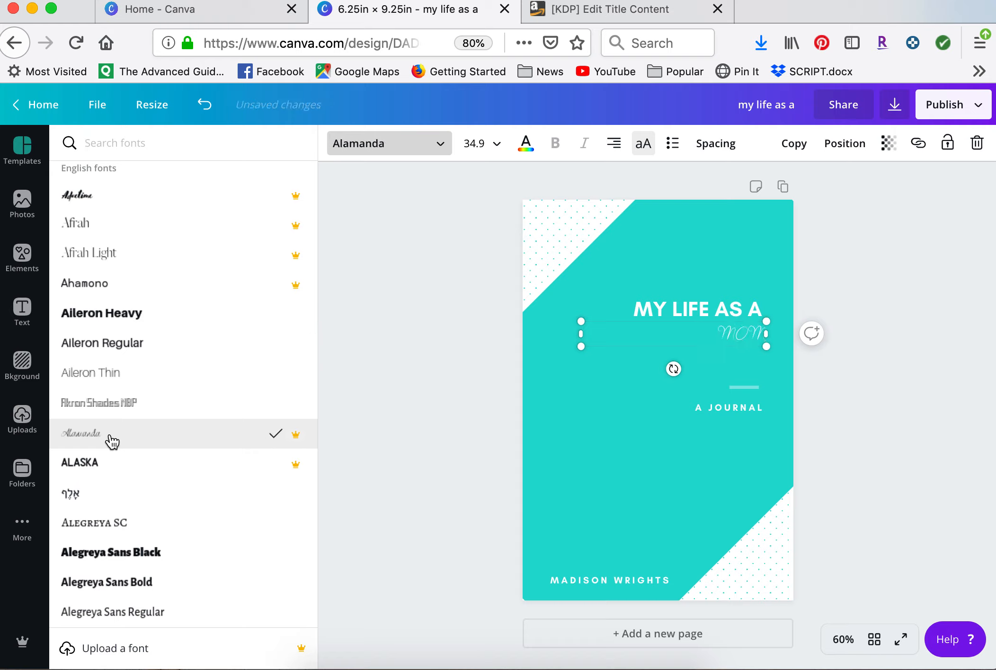
Turn off all caps on the "mom" line and enlarge it to about size 173 just beneath "MY LIFE AS A".
{"action": "left_click", "coordinate": [487, 148]}
{"action": "scroll", "coordinate": [484, 453], "scroll_direction": "down", "scroll_amount": 8}
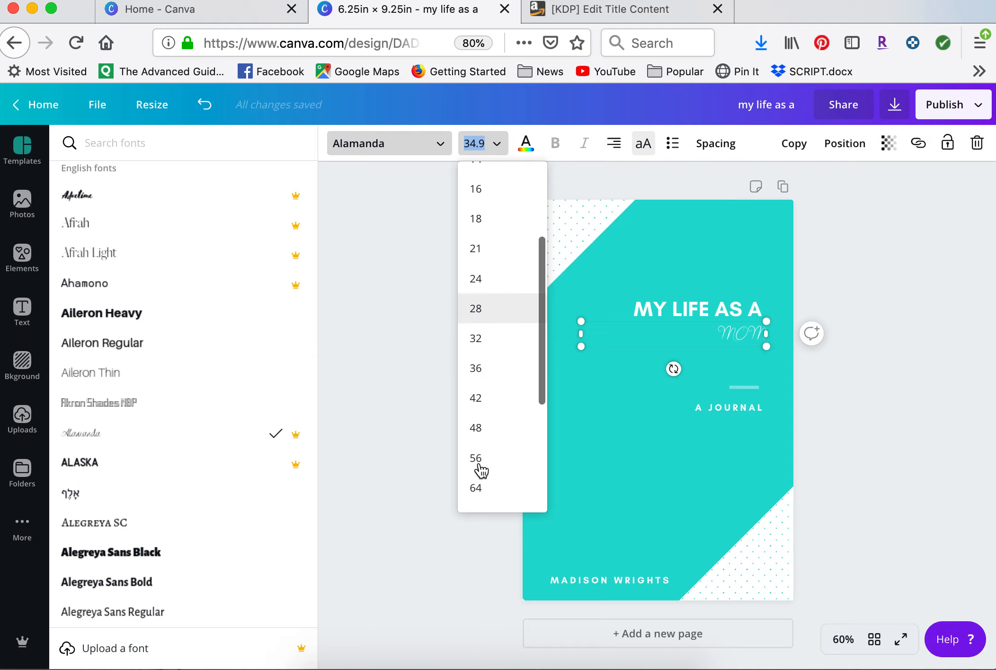
{"action": "left_click", "coordinate": [475, 401]}
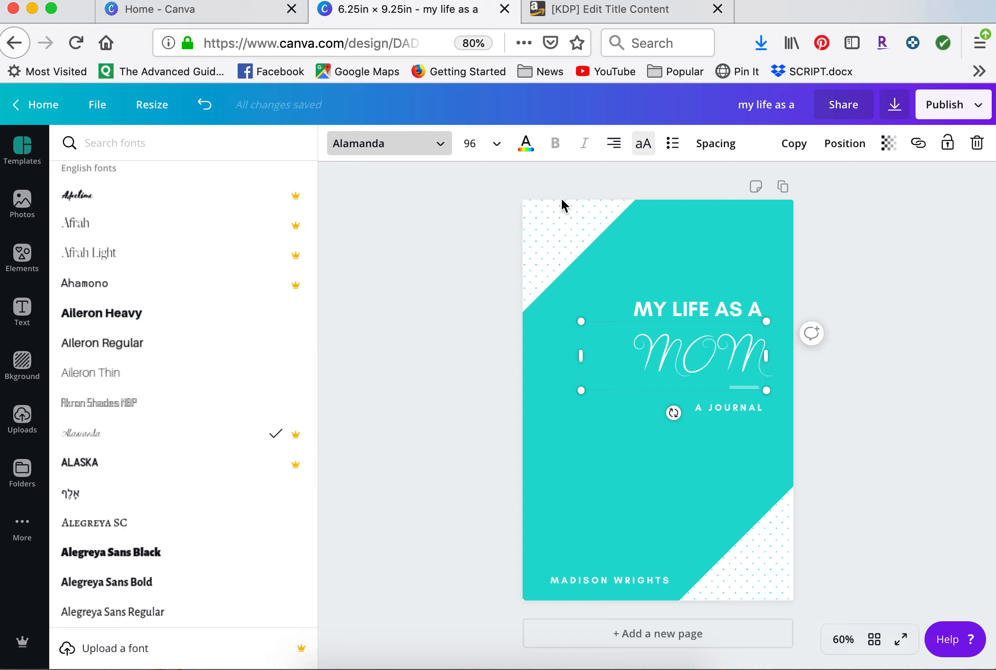
{"action": "left_click", "coordinate": [644, 147]}
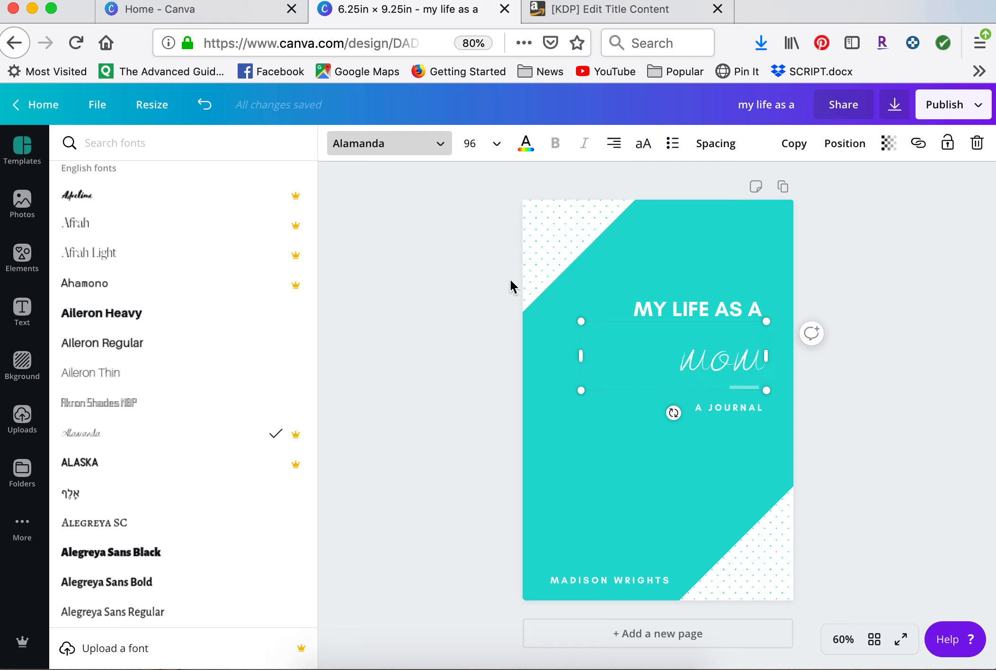
{"action": "left_click_drag", "start_coordinate": [579, 356], "coordinate": [568, 442]}
{"action": "left_click_drag", "start_coordinate": [658, 411], "coordinate": [662, 356]}
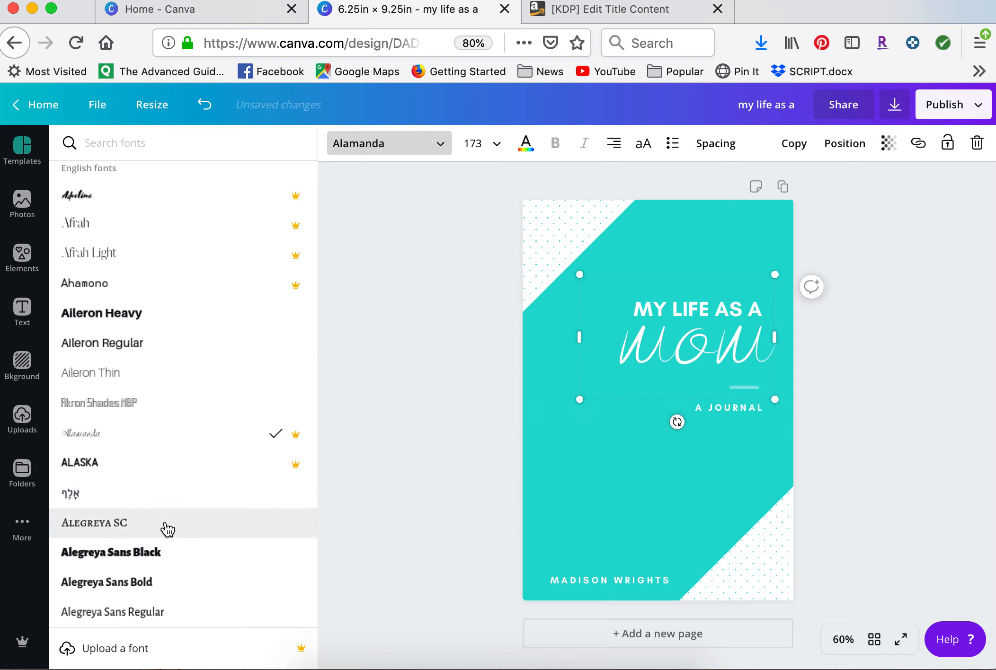
Set the font of the "mom" line to Allura.
{"action": "scroll", "coordinate": [166, 528], "scroll_direction": "down", "scroll_amount": 3}
{"action": "scroll", "coordinate": [167, 528], "scroll_direction": "down", "scroll_amount": 10}
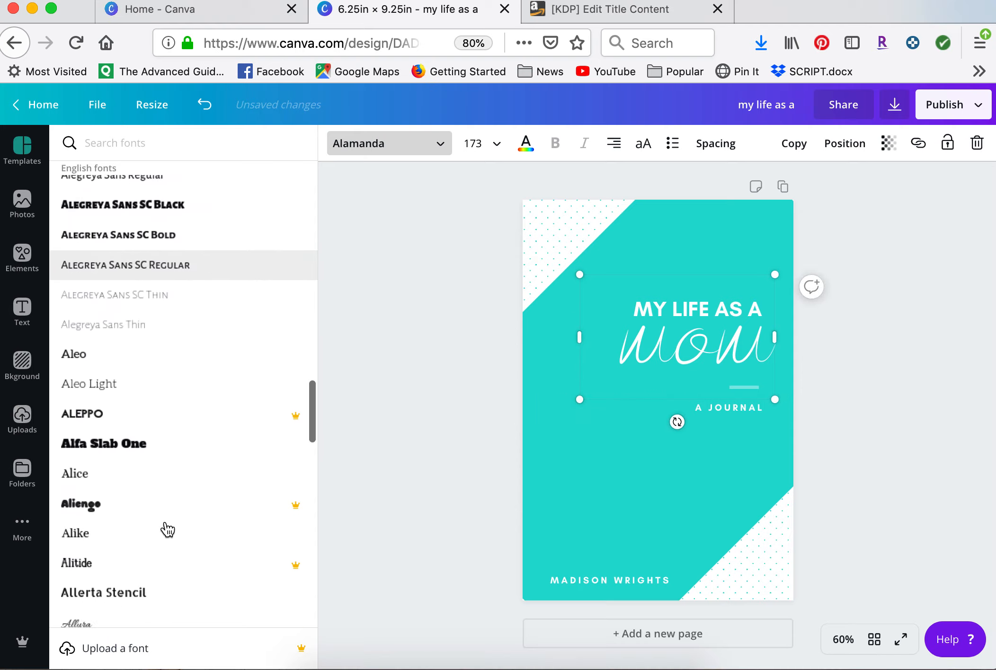
{"action": "scroll", "coordinate": [167, 528], "scroll_direction": "down", "scroll_amount": 1}
{"action": "left_click", "coordinate": [124, 406]}
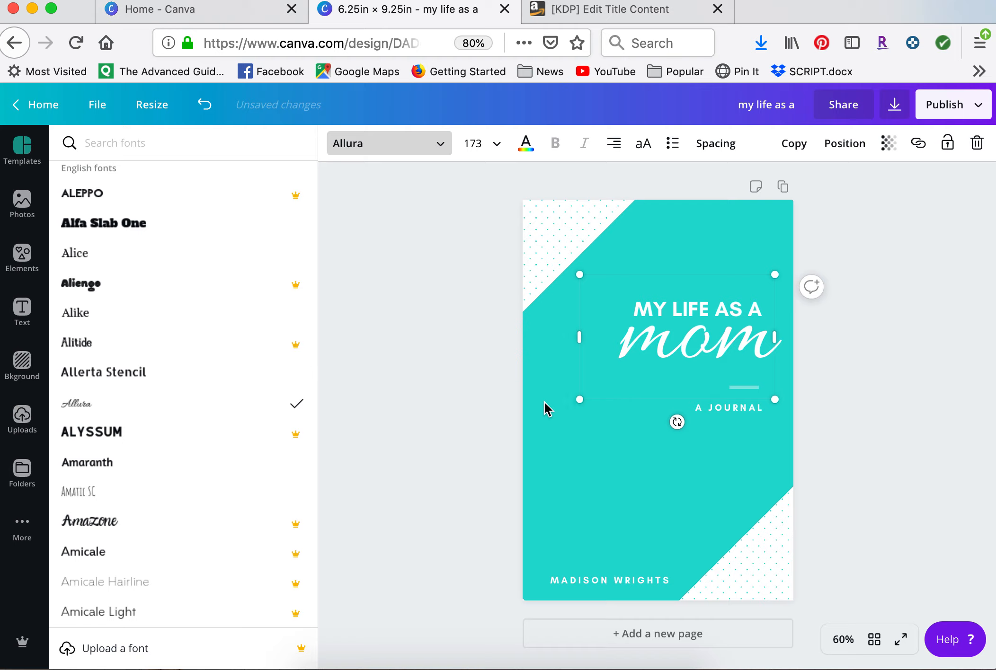
Resize the "mom" text to about size 156 and position it close under the "MY LIFE AS A" line.
{"action": "left_click_drag", "start_coordinate": [575, 401], "coordinate": [527, 433]}
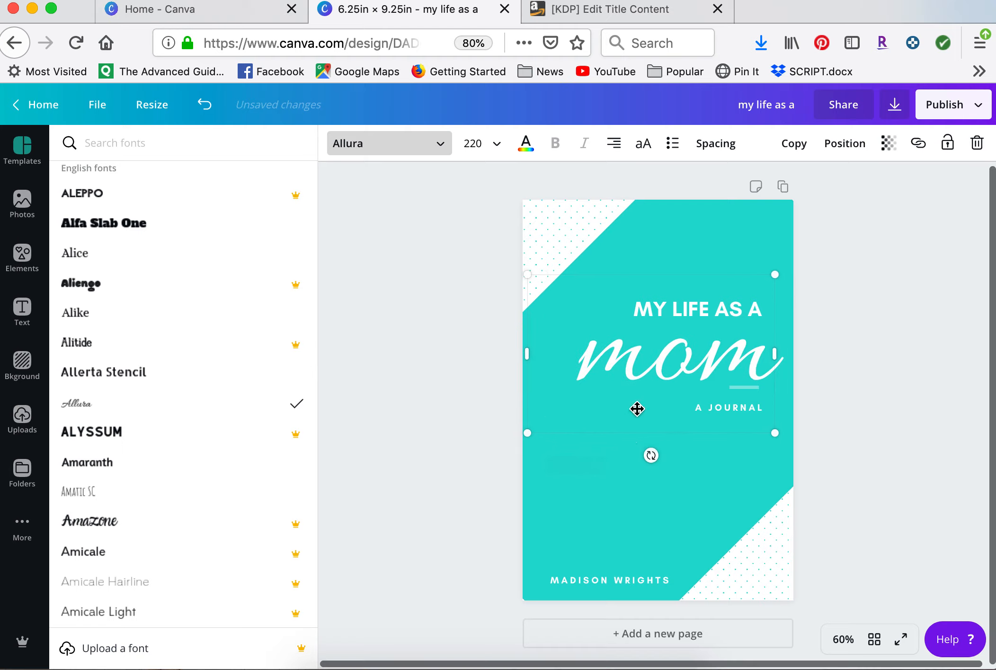
{"action": "mouse_move", "coordinate": [649, 455]}
{"action": "left_mouse_down"}
{"action": "mouse_move", "coordinate": [662, 451]}
{"action": "mouse_move", "coordinate": [646, 462]}
{"action": "left_mouse_up"}
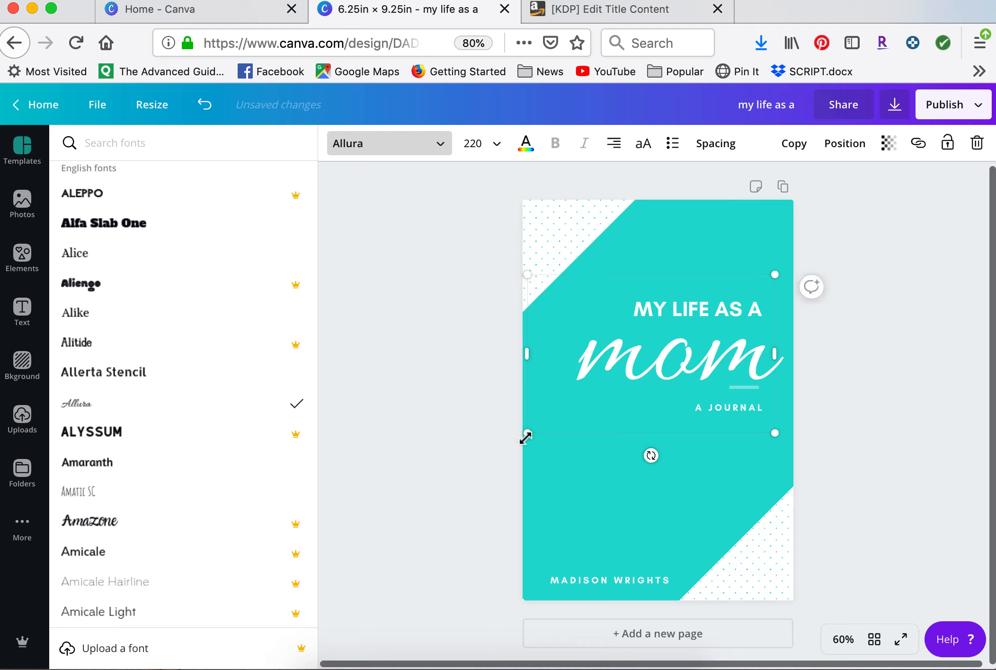
{"action": "left_click_drag", "start_coordinate": [564, 403], "coordinate": [591, 382]}
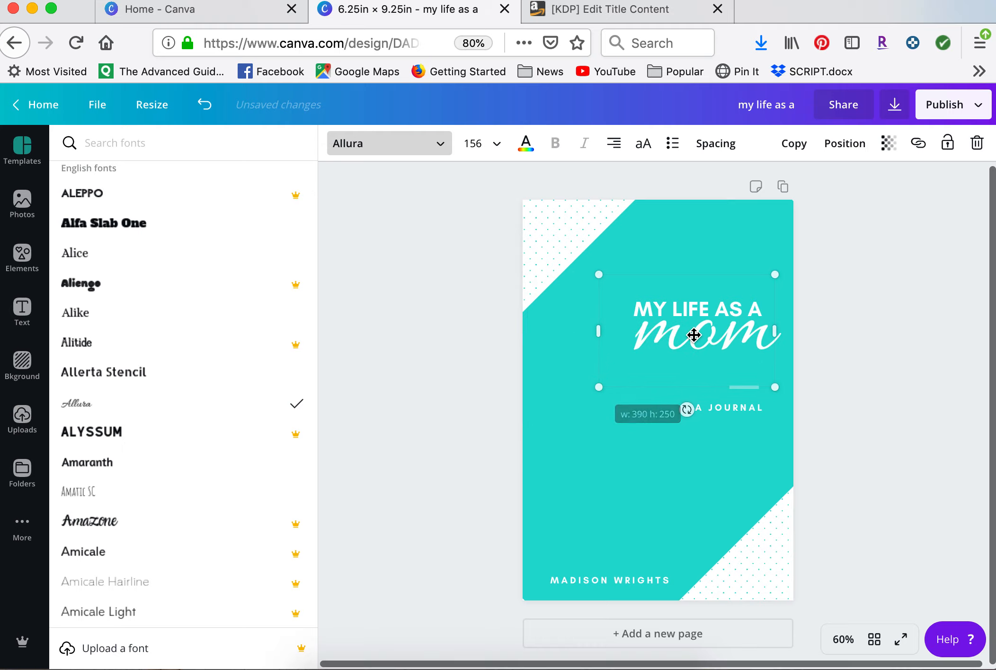
{"action": "left_click_drag", "start_coordinate": [689, 335], "coordinate": [691, 338]}
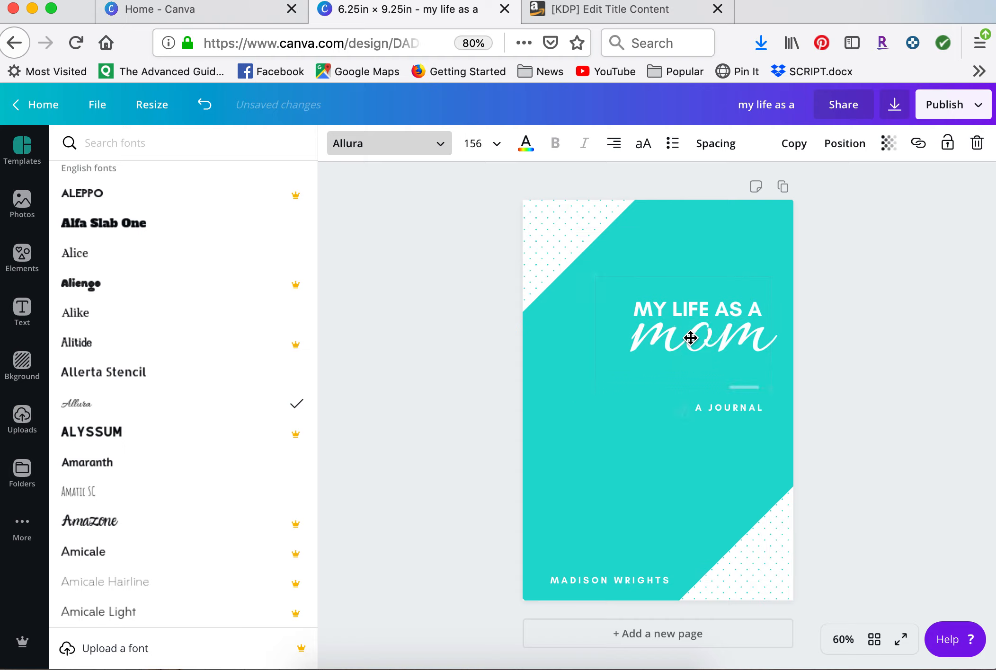
Delete the author name line near the lower edge of the cover.
{"action": "double_click", "coordinate": [740, 383]}
{"action": "left_click", "coordinate": [763, 389]}
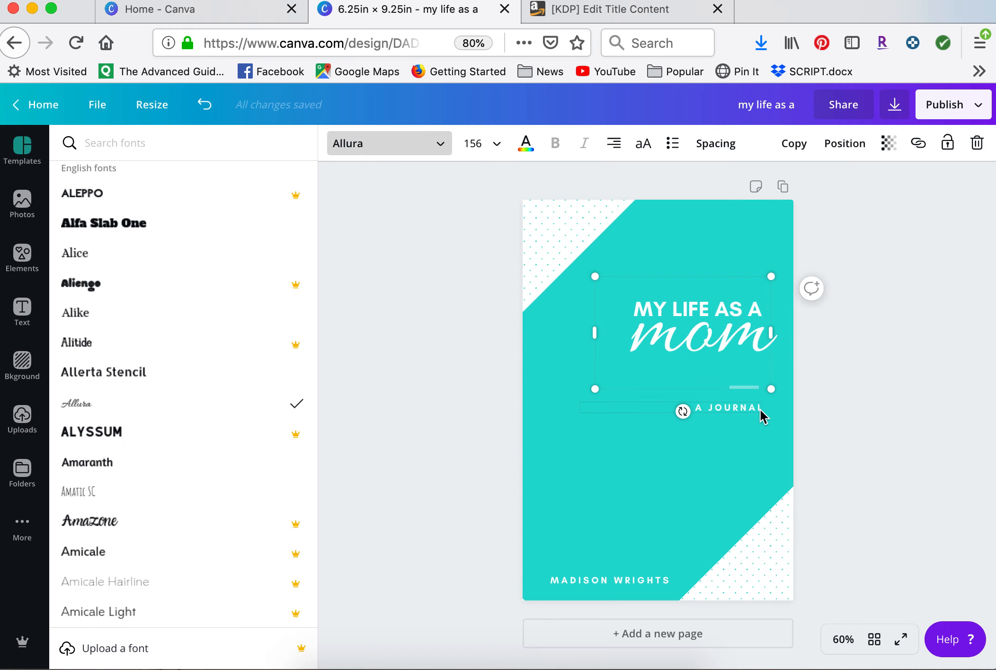
{"action": "left_click", "coordinate": [615, 573]}
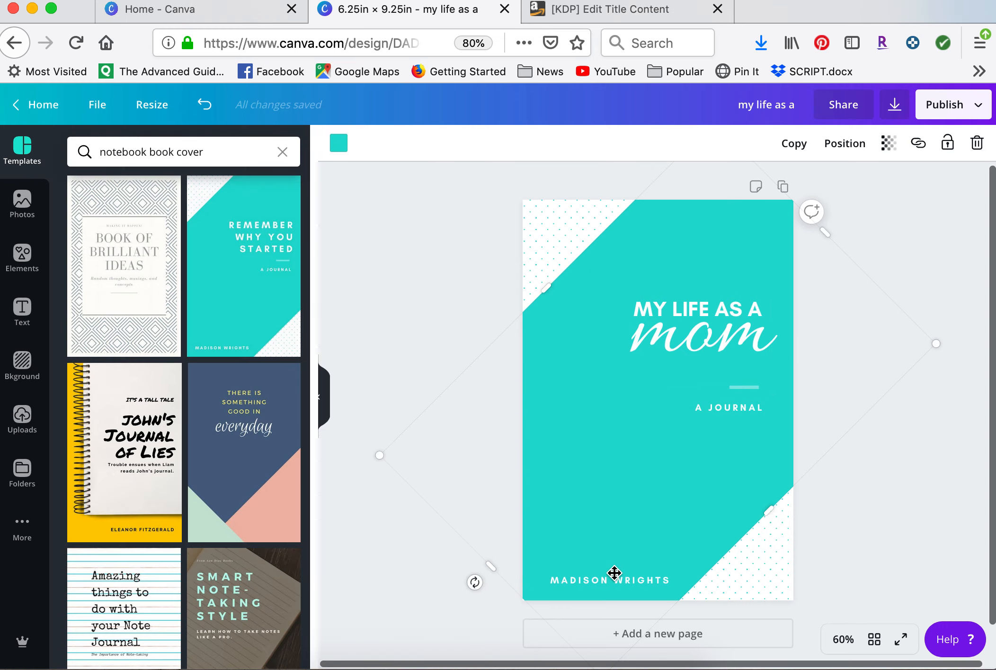
{"action": "left_click", "coordinate": [615, 577]}
{"action": "key", "text": "Delete"}
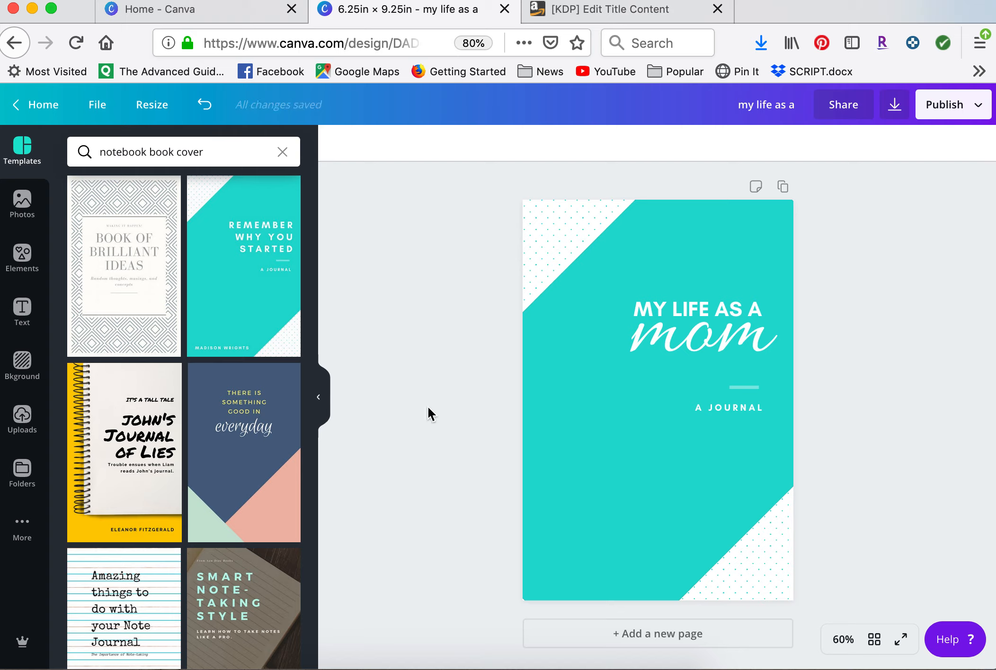
Download the finished cover design as a PNG file.
{"action": "left_click", "coordinate": [961, 109]}
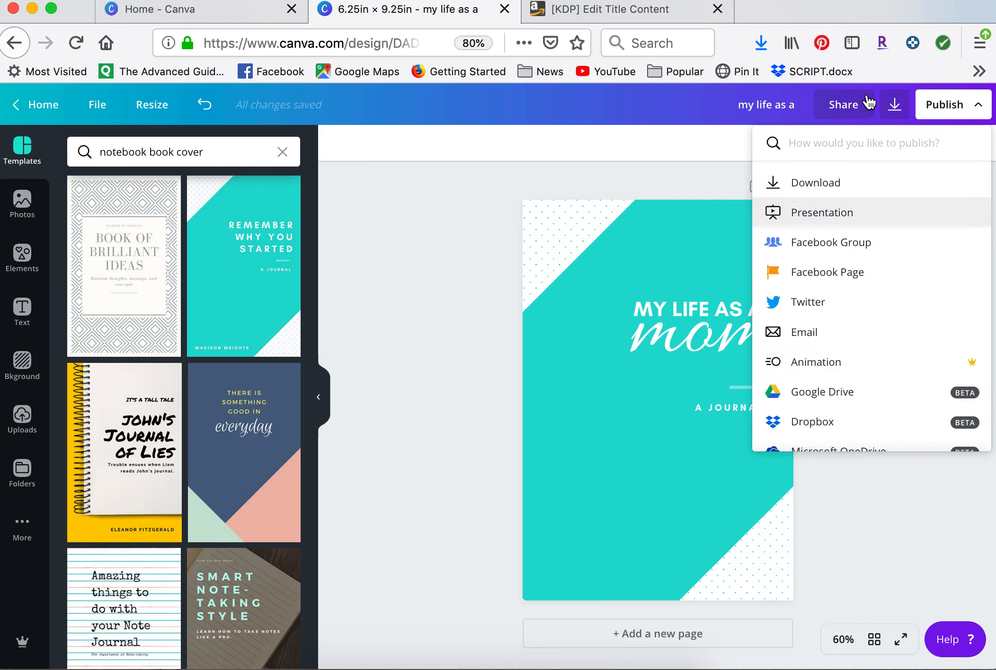
{"action": "left_click", "coordinate": [896, 107]}
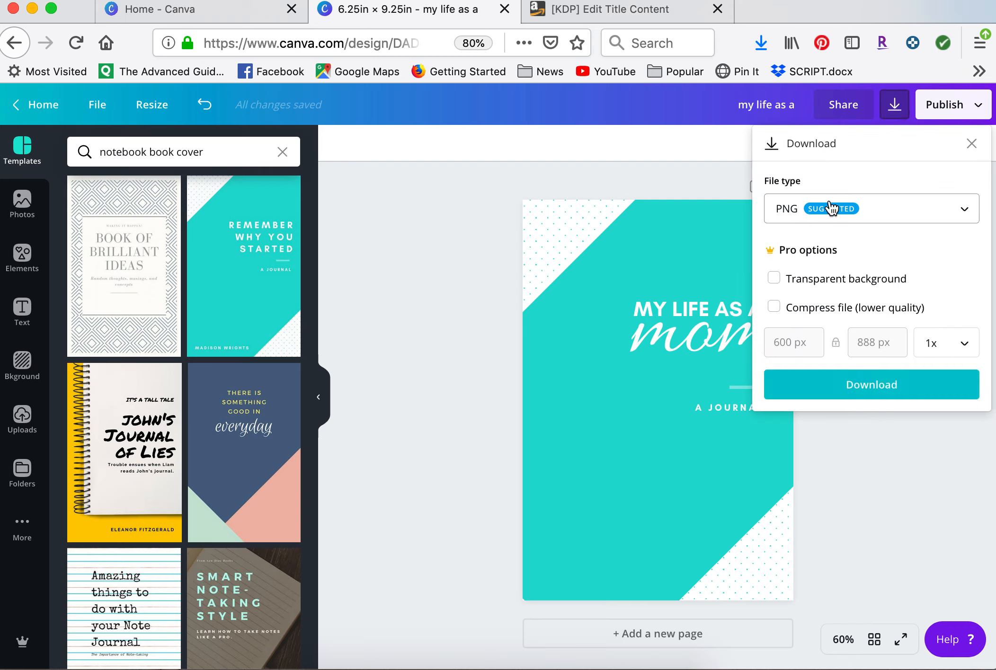
{"action": "left_click", "coordinate": [875, 394]}
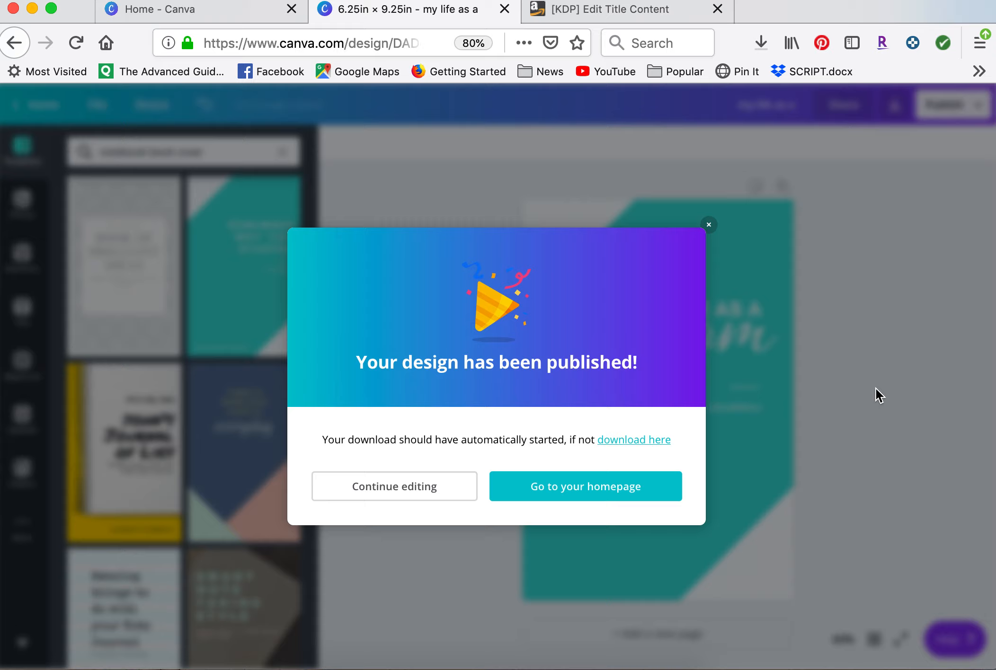
Switch to the KDP title page, launch Cover Creator for the book, and select the existing front cover image.
{"action": "left_click", "coordinate": [600, 16]}
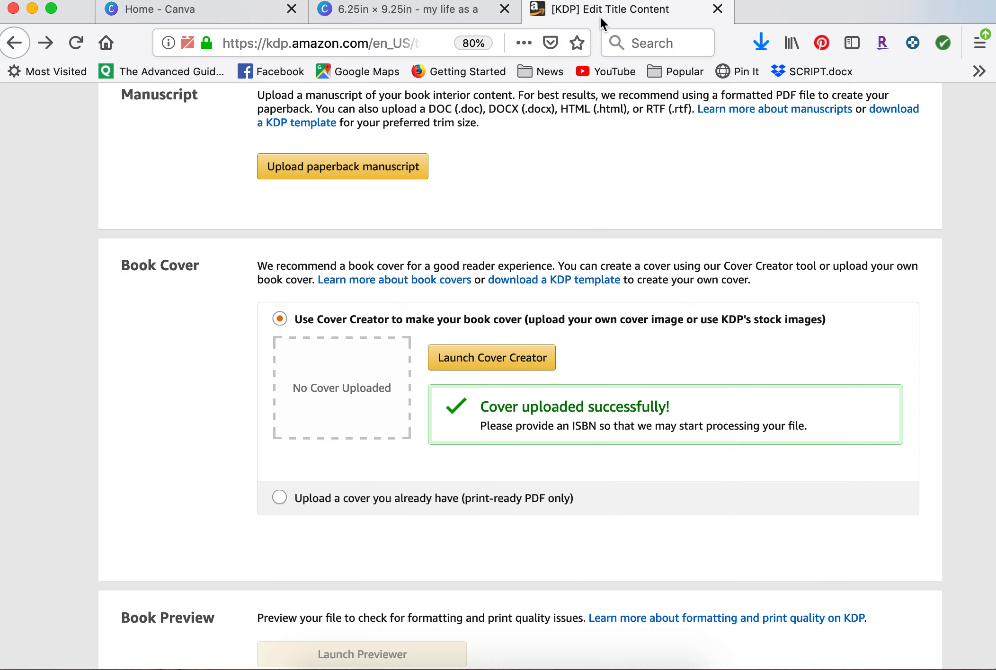
{"action": "left_click", "coordinate": [493, 364]}
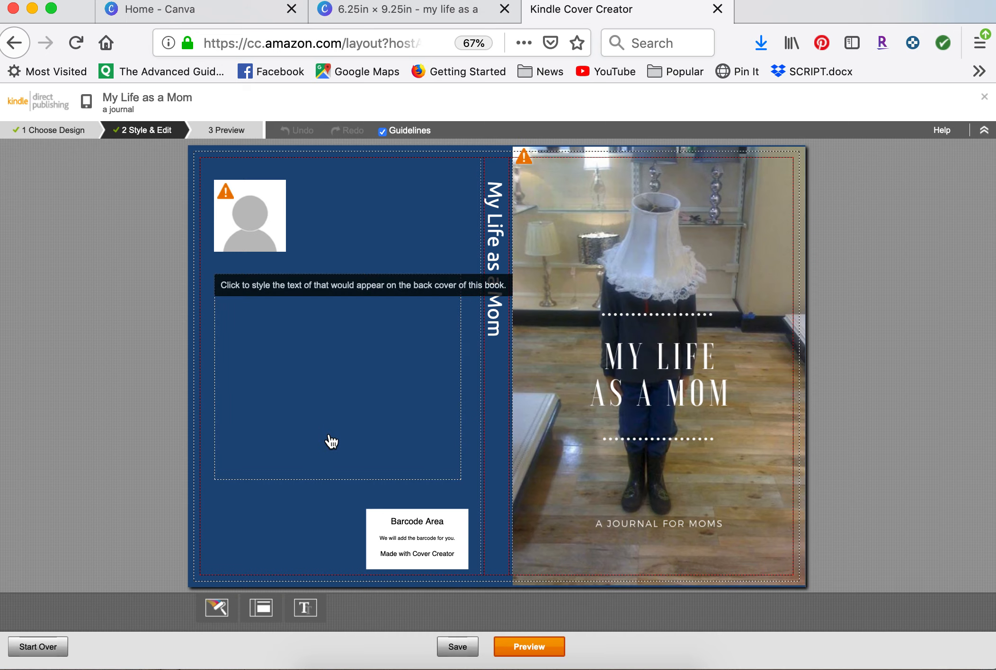
{"action": "left_click", "coordinate": [605, 159]}
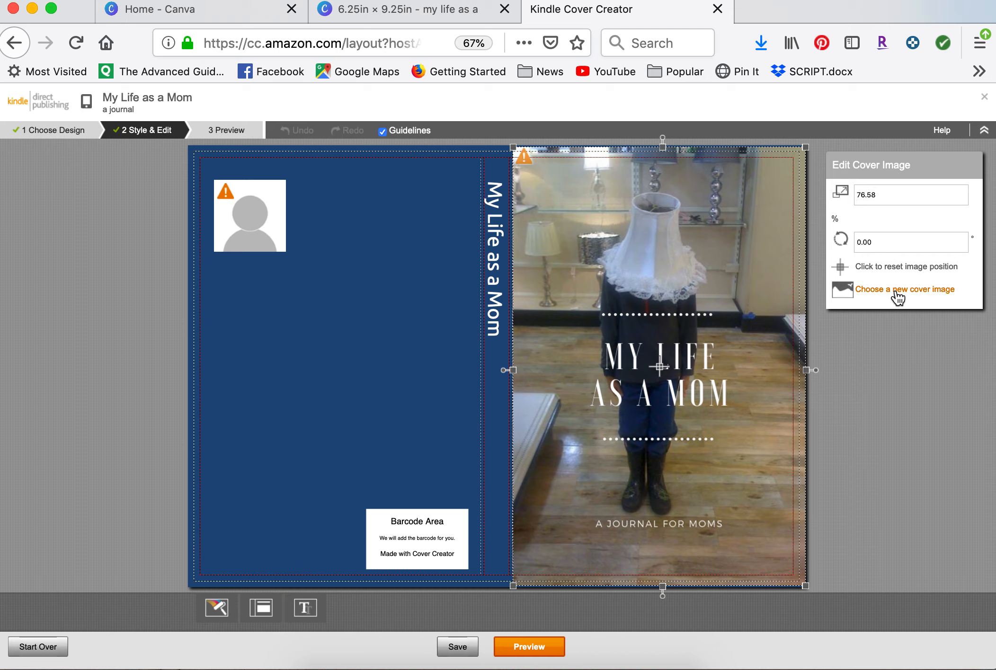
Start the cover over and choose the design labelled "Use with front cover image".
{"action": "left_click", "coordinate": [26, 653]}
{"action": "left_click", "coordinate": [27, 658]}
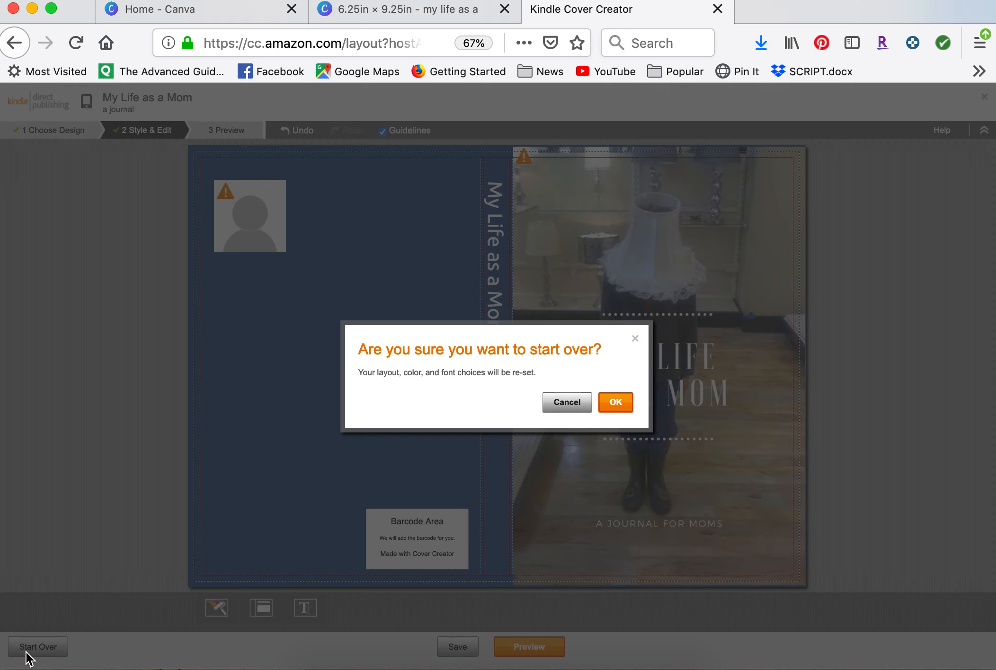
{"action": "left_click", "coordinate": [619, 403]}
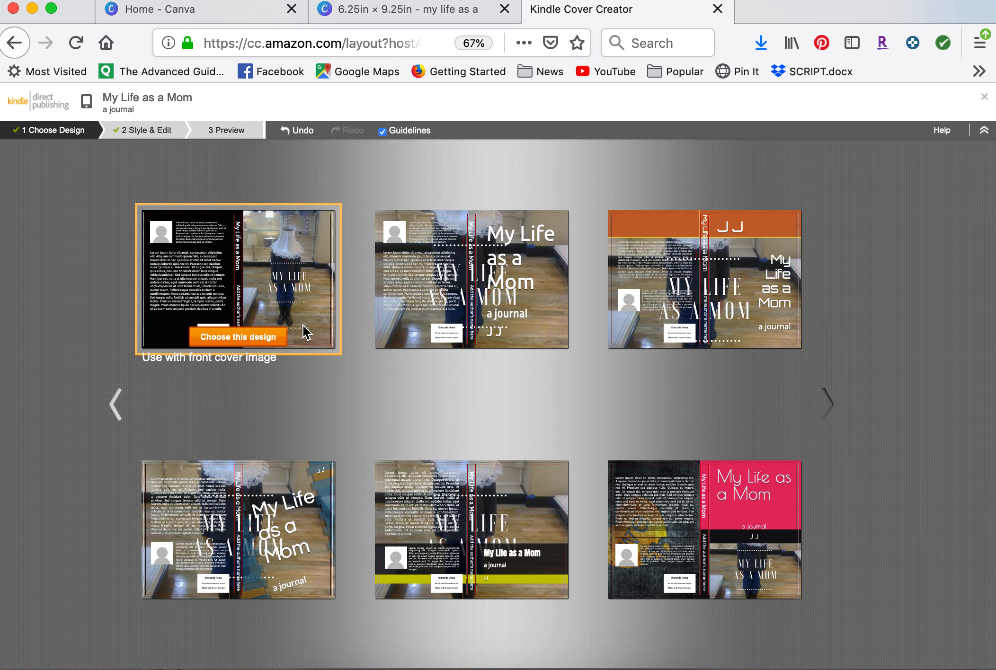
{"action": "left_click", "coordinate": [219, 338]}
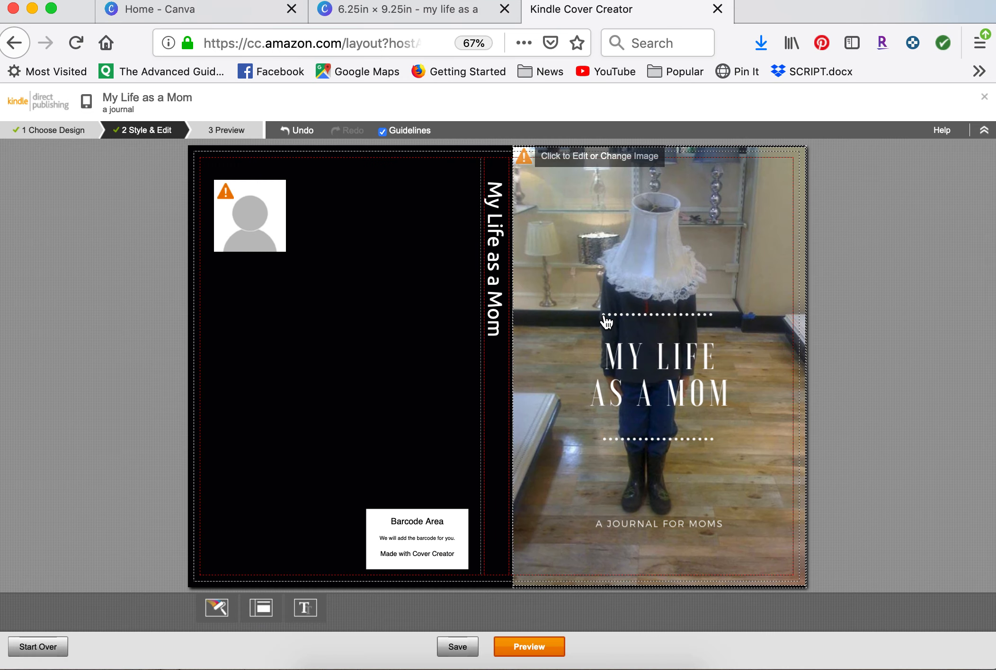
Replace the front cover image with the downloaded Canva cover from the computer's Downloads folder.
{"action": "left_click", "coordinate": [637, 161]}
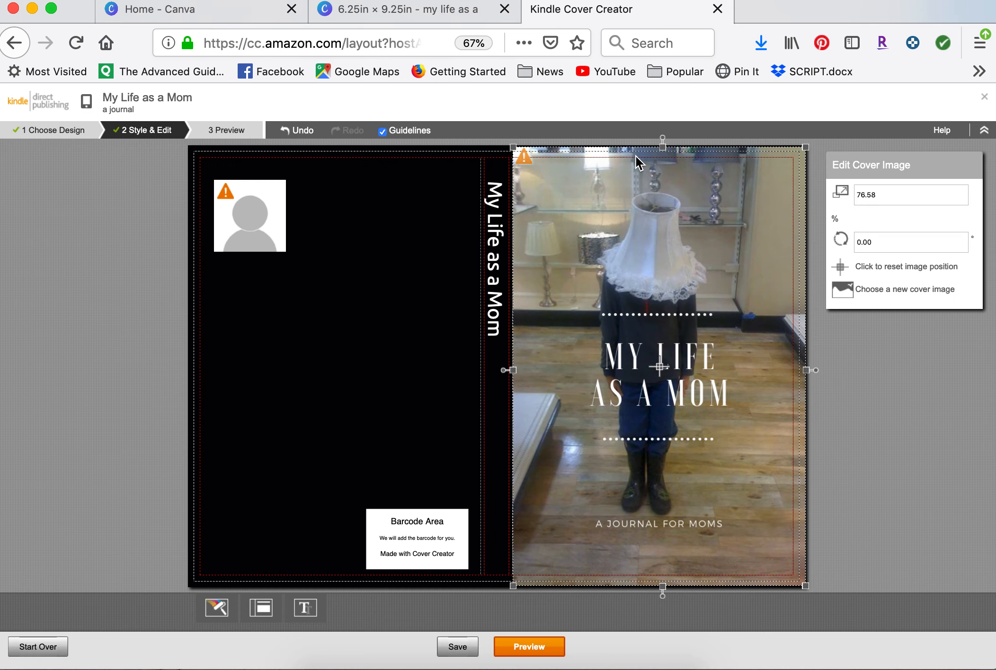
{"action": "left_click", "coordinate": [900, 292]}
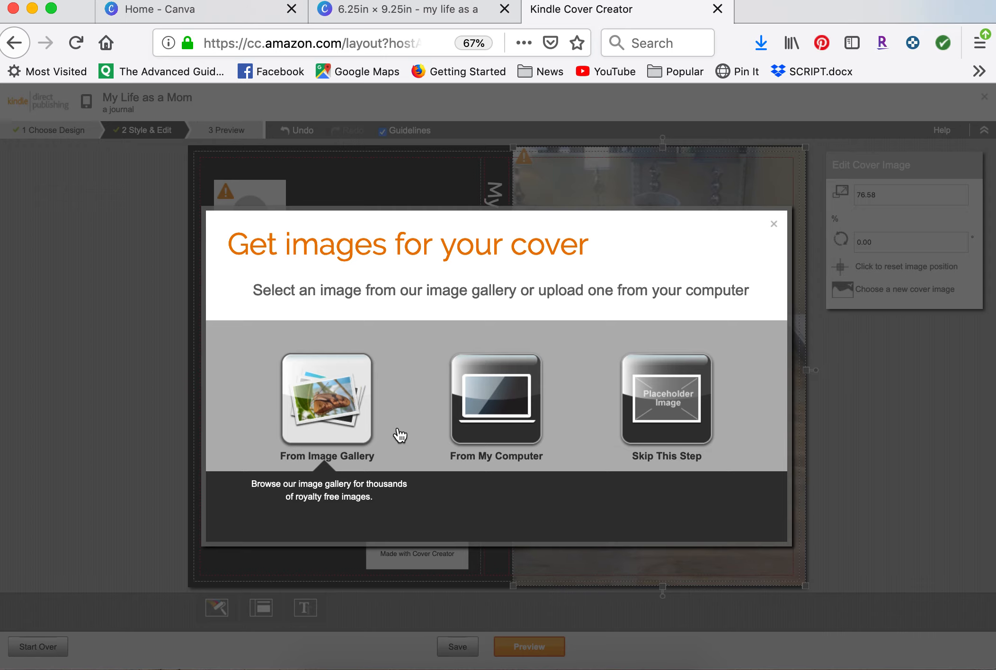
{"action": "left_click", "coordinate": [464, 413]}
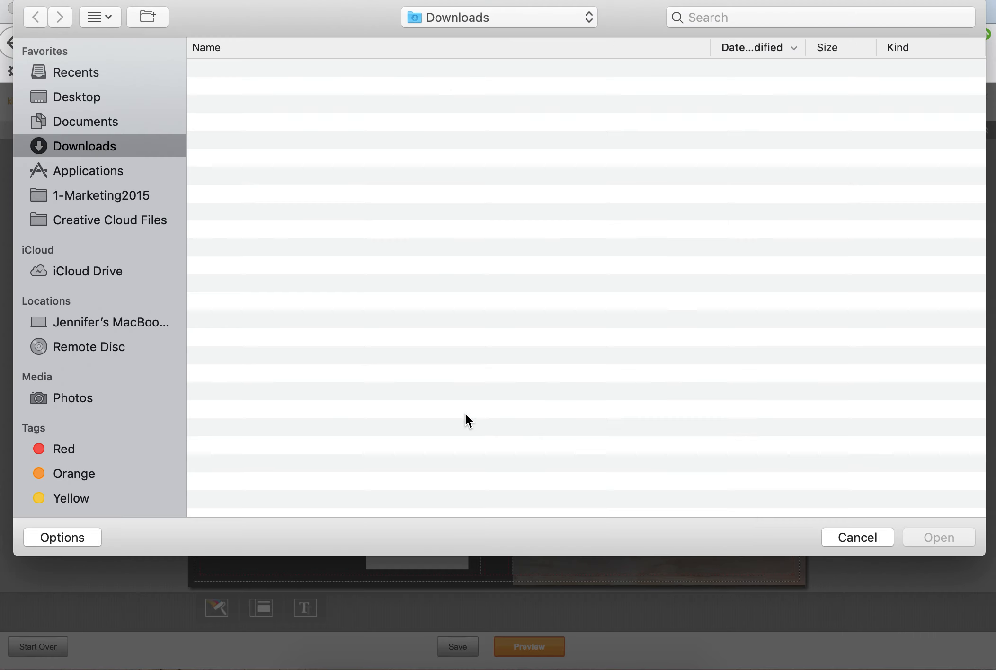
{"action": "double_click", "coordinate": [256, 70]}
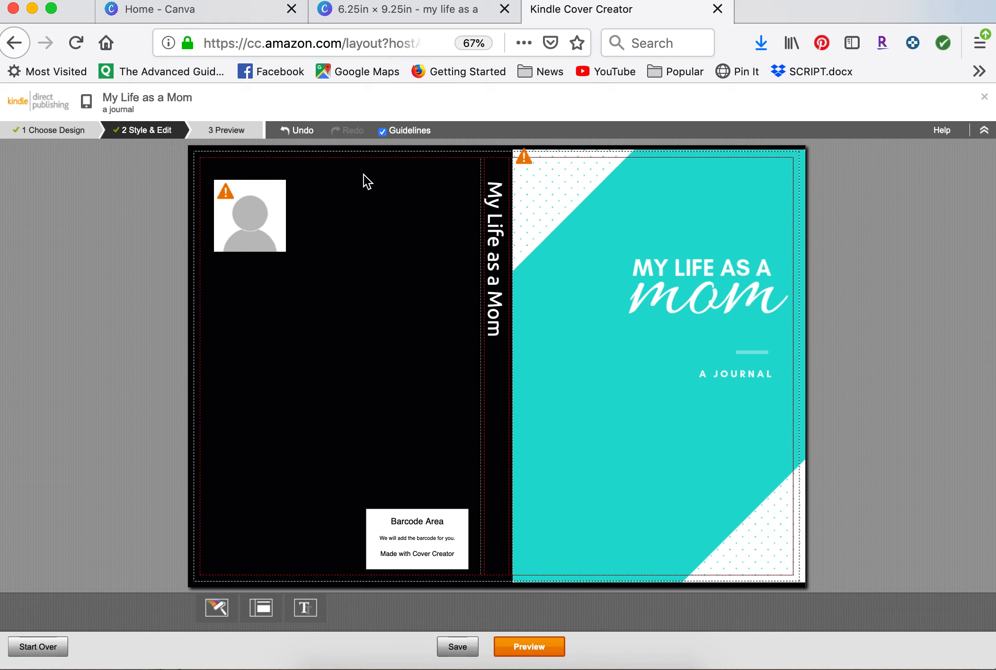
Try light blue, bright blue, yellow, orange and light grey as the cover's secondary color, and settle on white.
{"action": "left_click", "coordinate": [219, 610]}
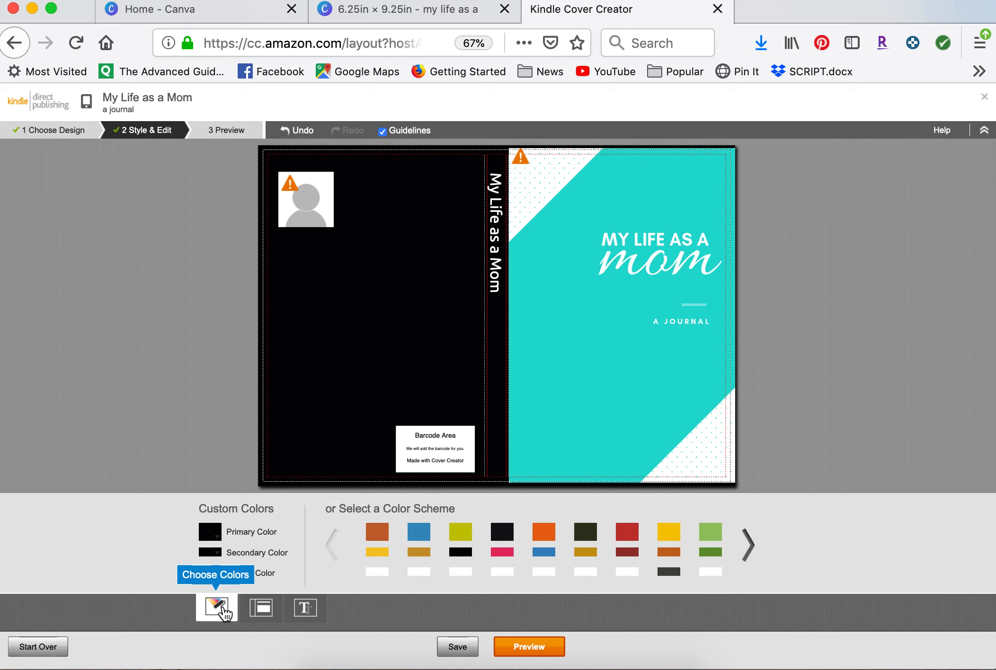
{"action": "left_click", "coordinate": [209, 532]}
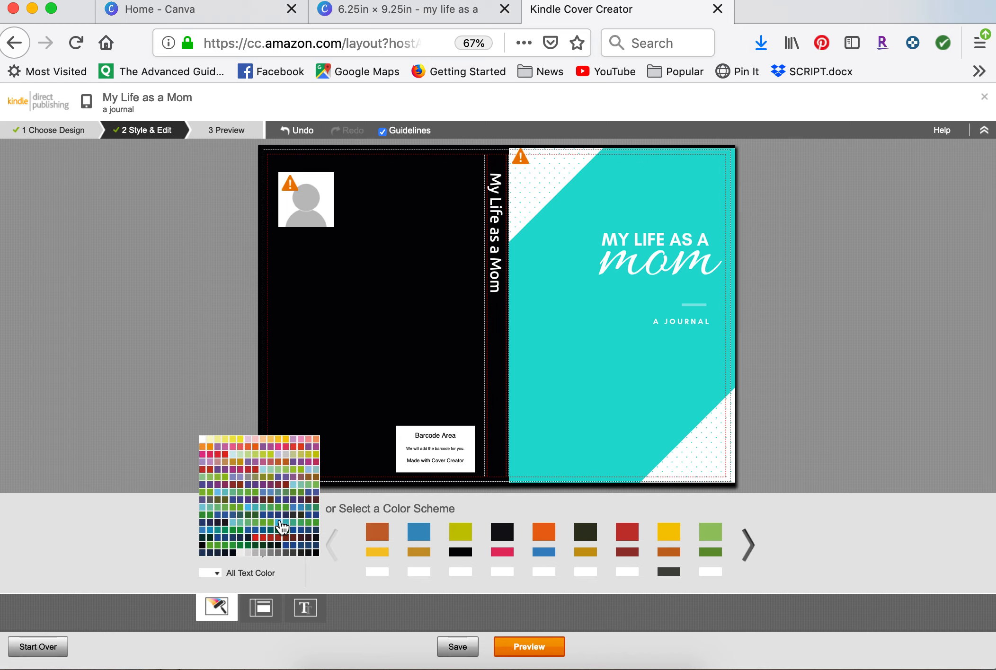
{"action": "left_click", "coordinate": [167, 551]}
{"action": "left_click", "coordinate": [219, 558]}
{"action": "left_click", "coordinate": [232, 543]}
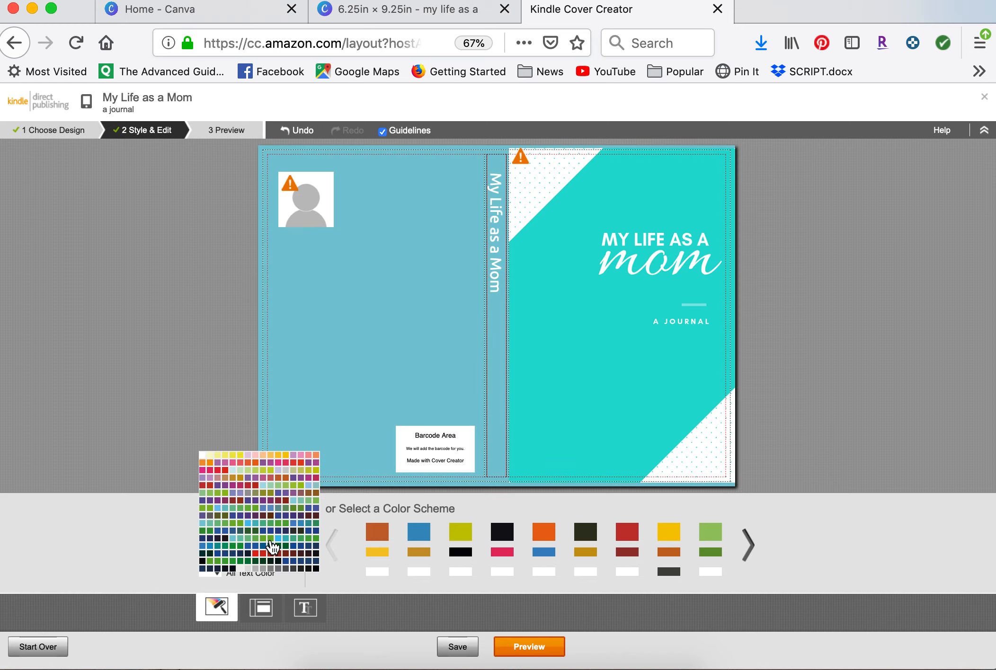
{"action": "left_click", "coordinate": [278, 540]}
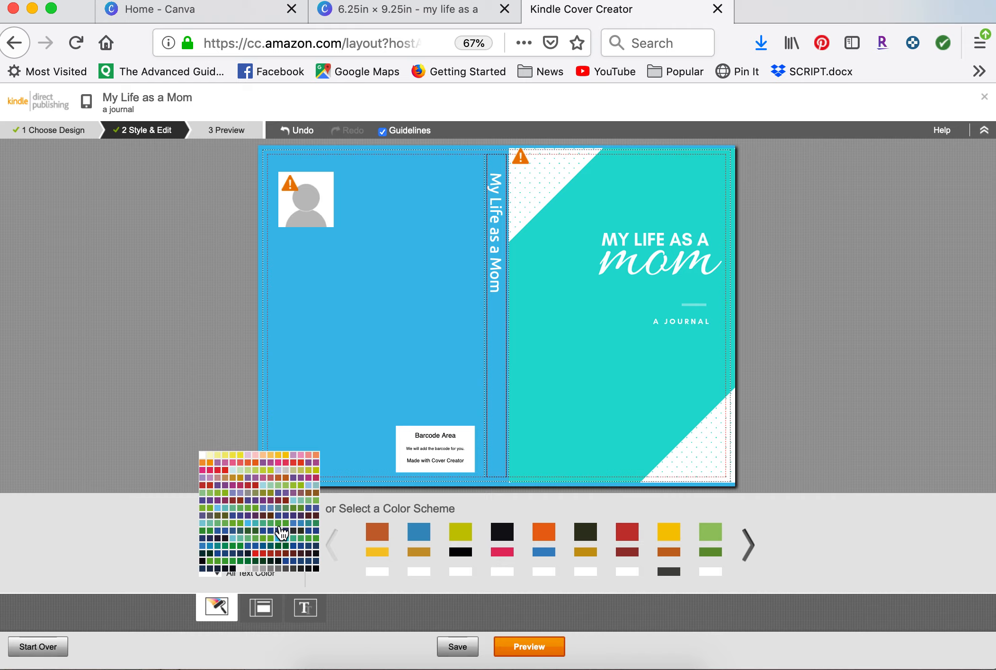
{"action": "left_click", "coordinate": [241, 458]}
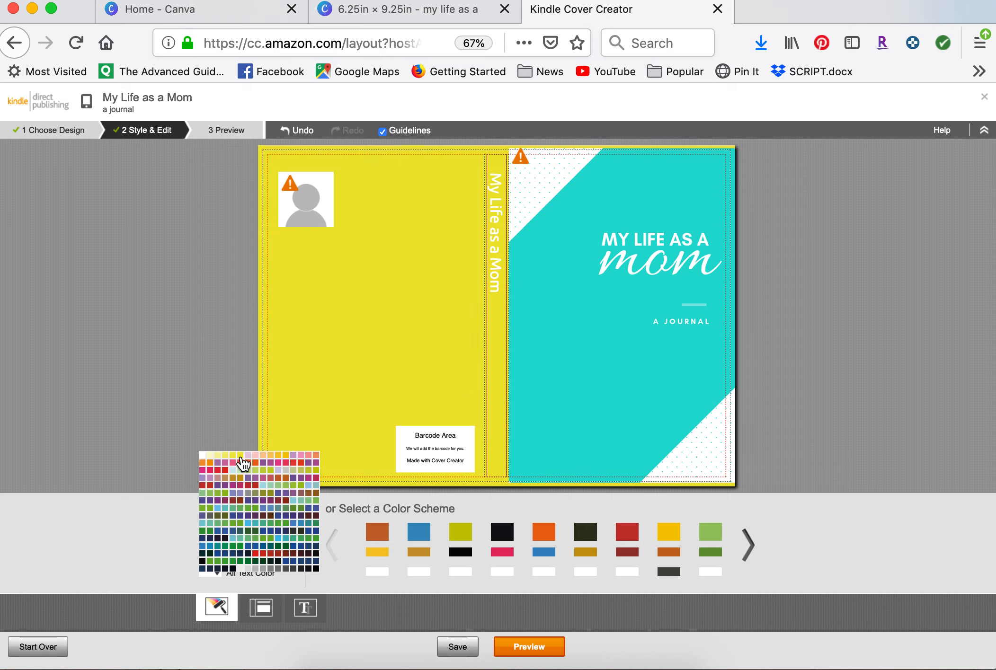
{"action": "left_click", "coordinate": [201, 465]}
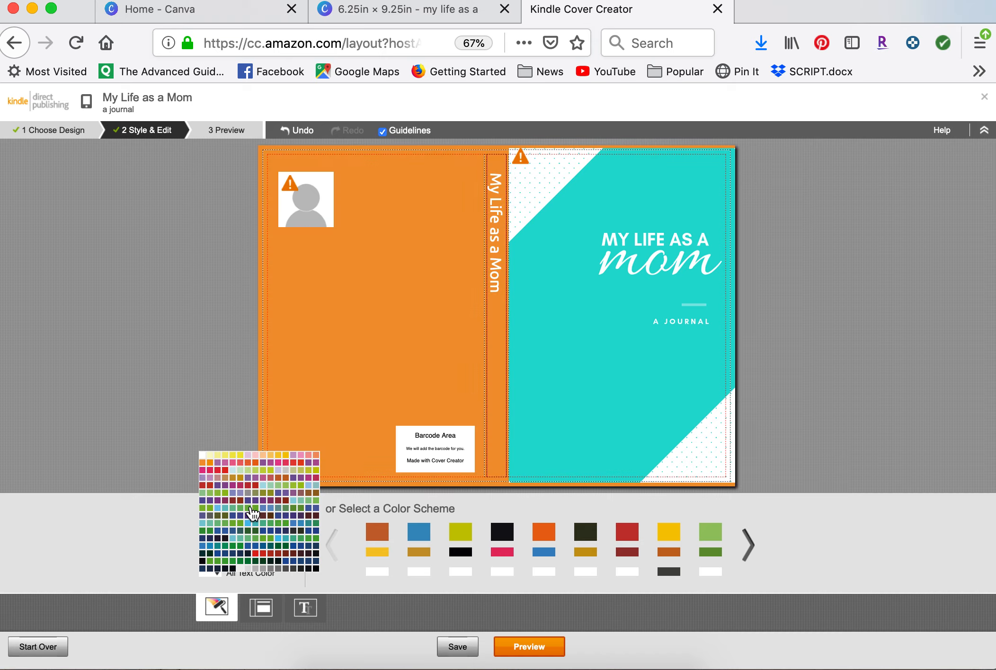
{"action": "left_click", "coordinate": [242, 569]}
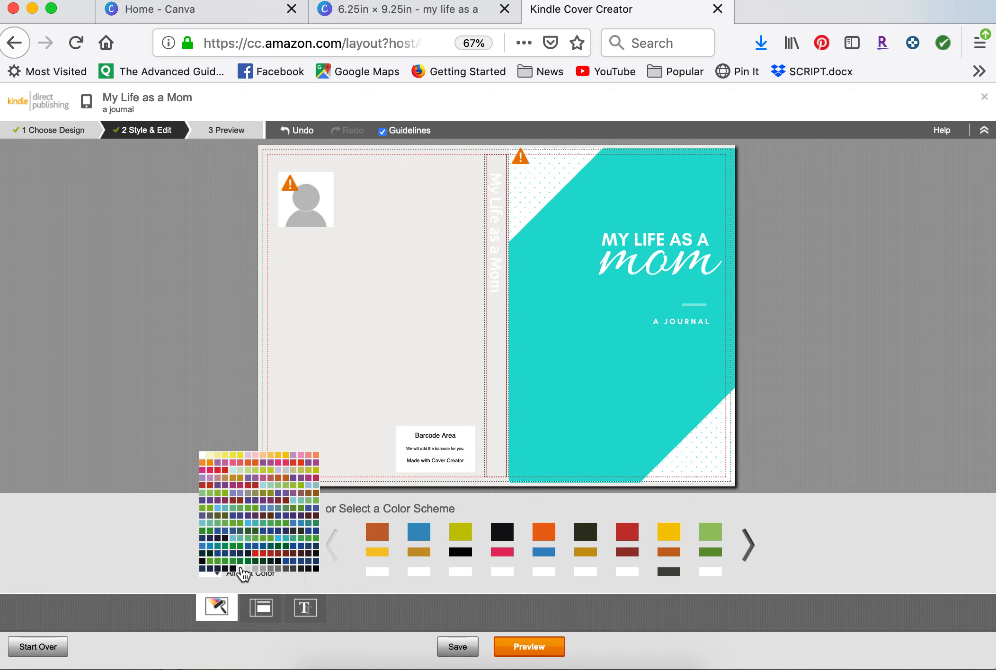
{"action": "left_click", "coordinate": [203, 456]}
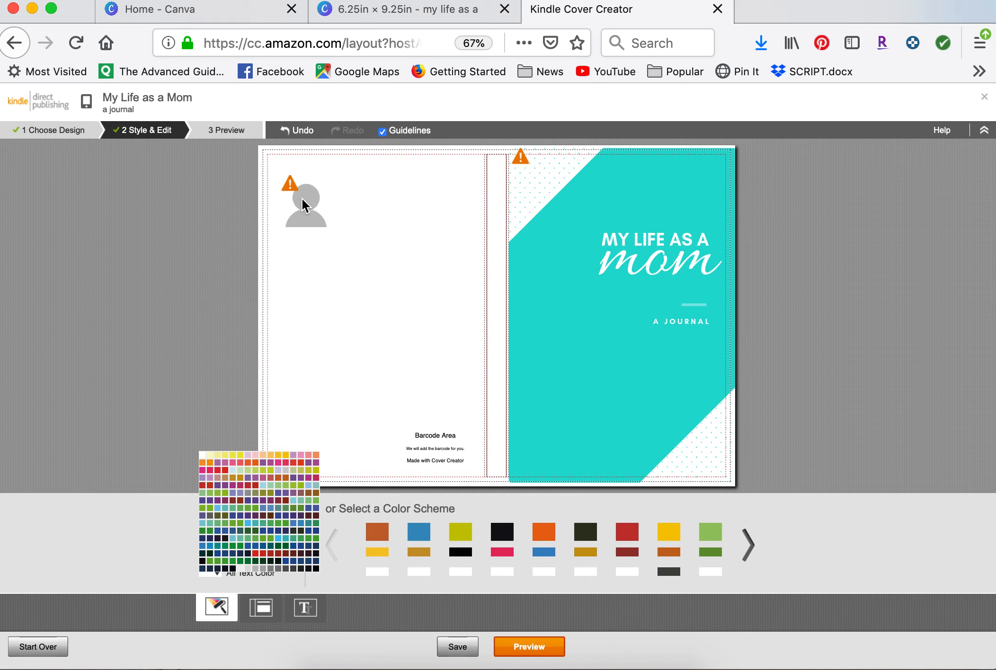
Try to delete the author photo placeholder on the back cover, and choose to skip adding an image there.
{"action": "left_click", "coordinate": [299, 200]}
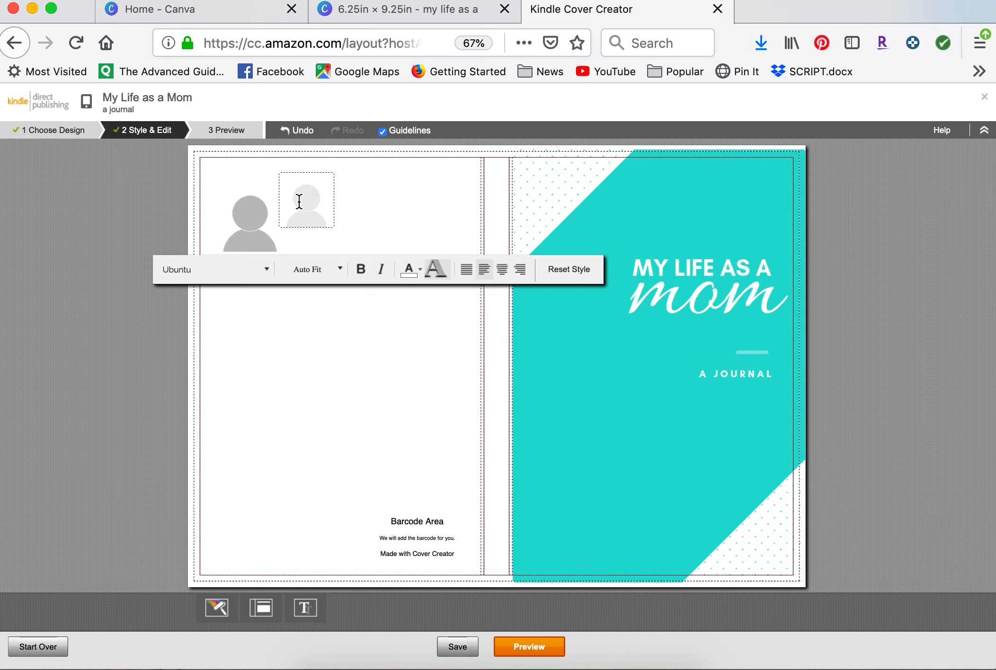
{"action": "left_click", "coordinate": [246, 234]}
{"action": "key", "text": "BackSpace"}
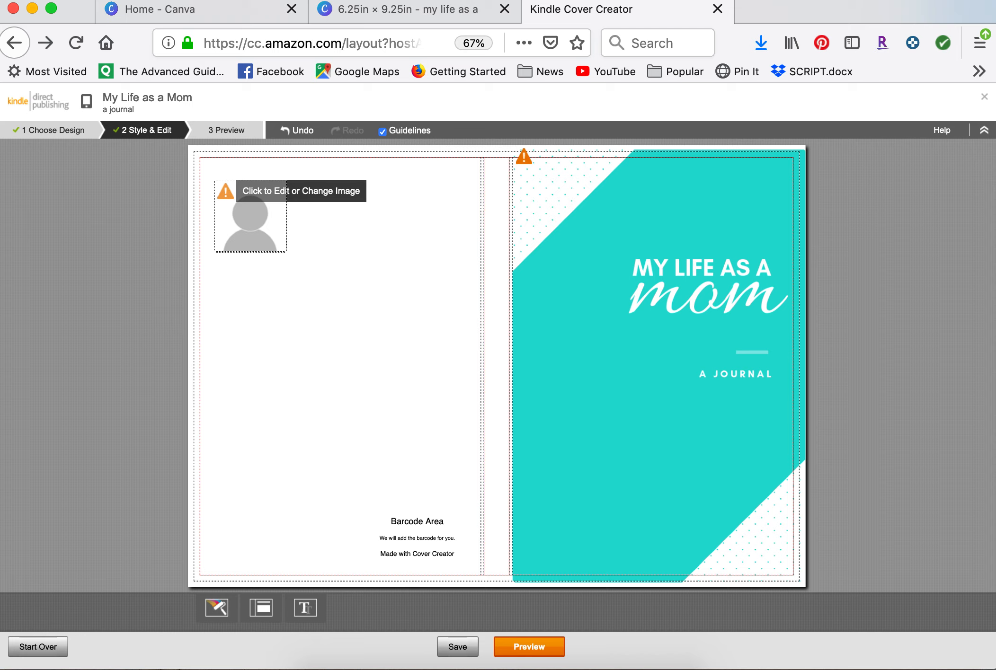
{"action": "left_click", "coordinate": [256, 225]}
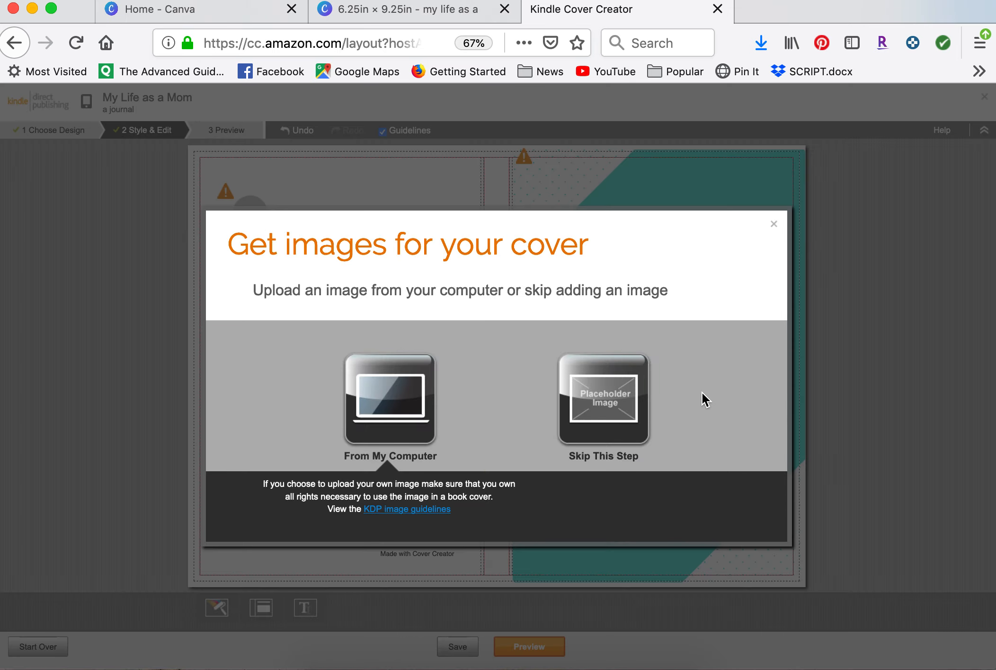
{"action": "left_click", "coordinate": [592, 422]}
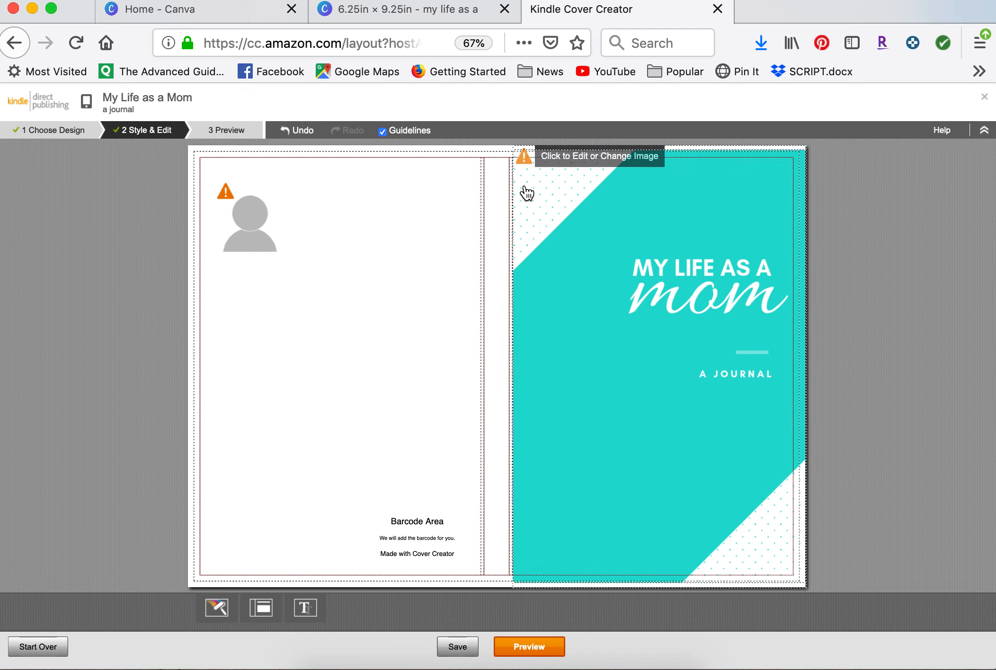
Enlarge the front cover image to about 76% so it extends past the cover edges, and preview the whole cover.
{"action": "mouse_move", "coordinate": [523, 158]}
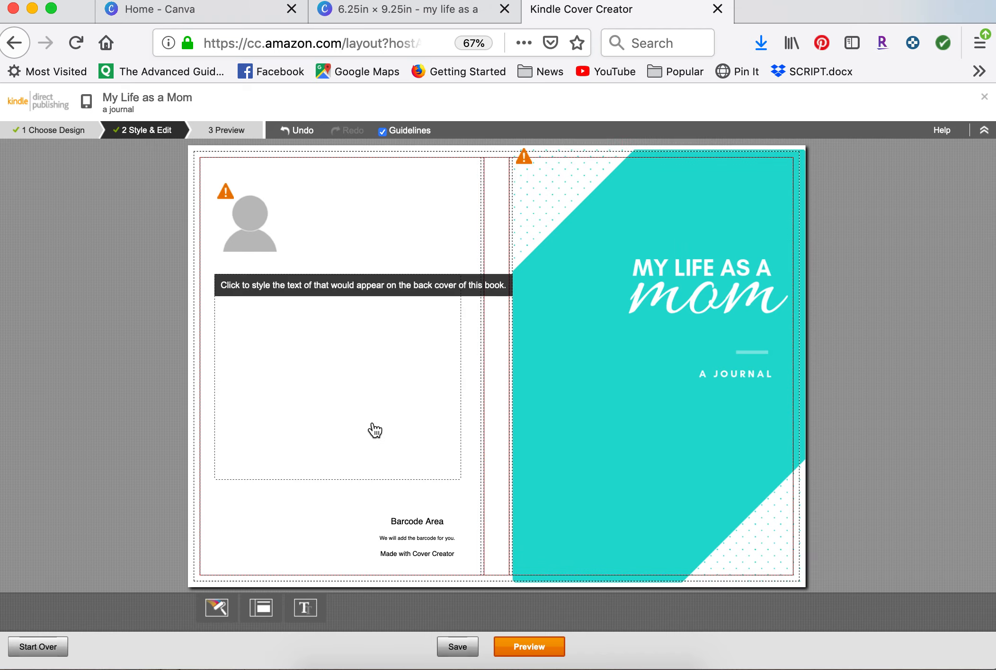
{"action": "left_click", "coordinate": [567, 426]}
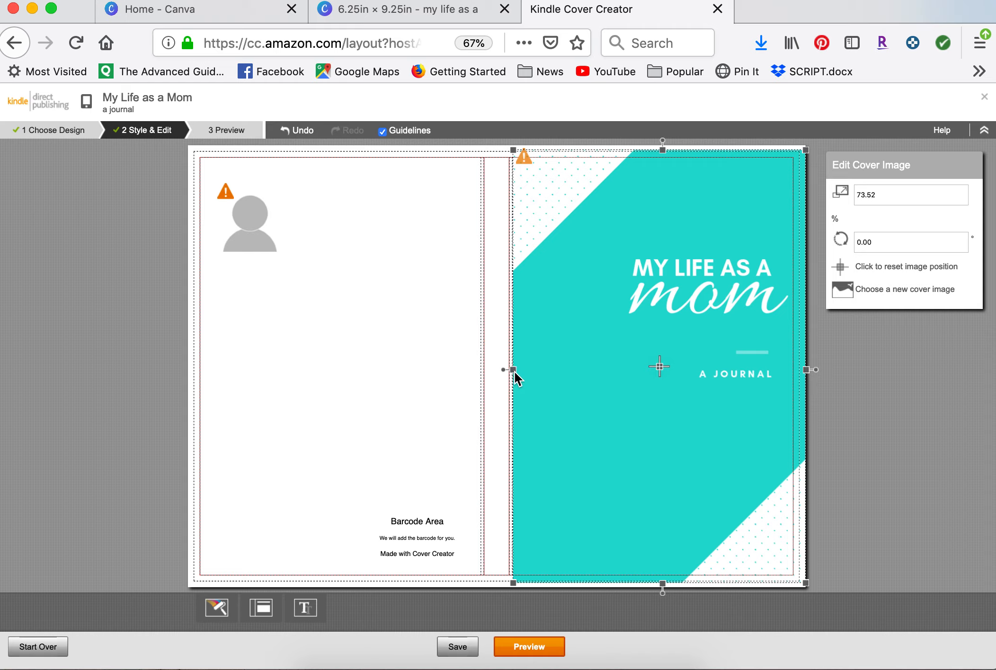
{"action": "left_click_drag", "start_coordinate": [512, 151], "coordinate": [508, 143]}
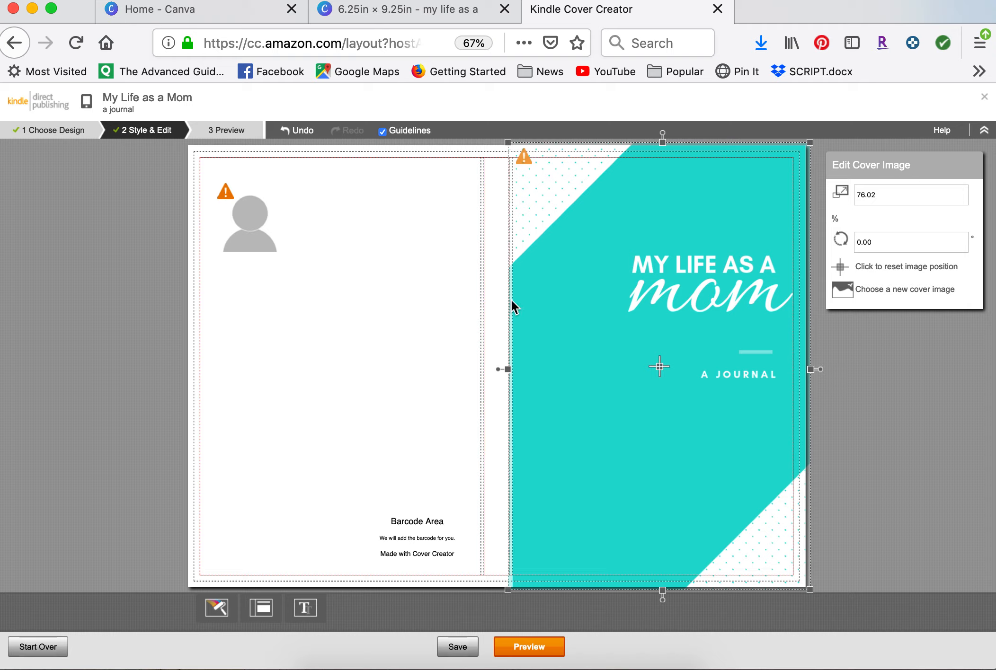
{"action": "left_click", "coordinate": [525, 649]}
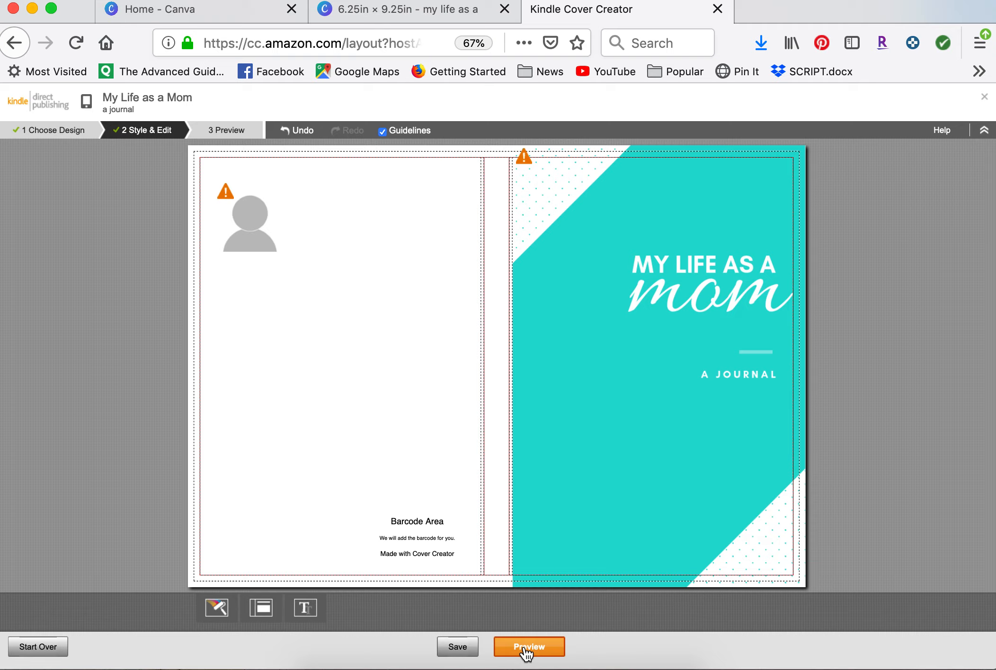
{"action": "left_click", "coordinate": [525, 649]}
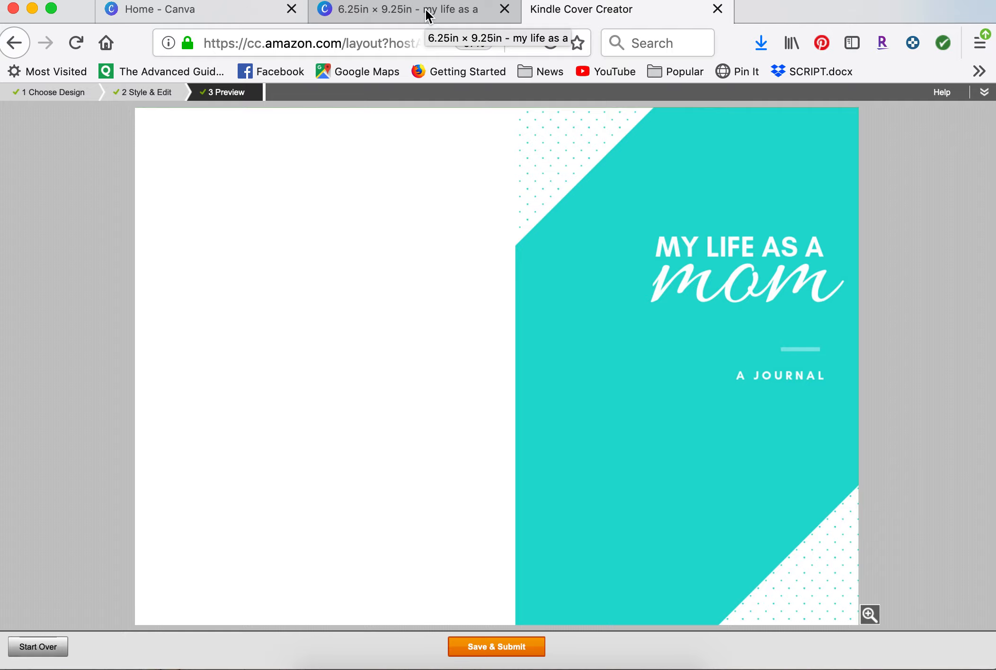
Switch to the Canva cover design, dismiss its publishing confirmation, and close the design.
{"action": "left_click", "coordinate": [428, 14]}
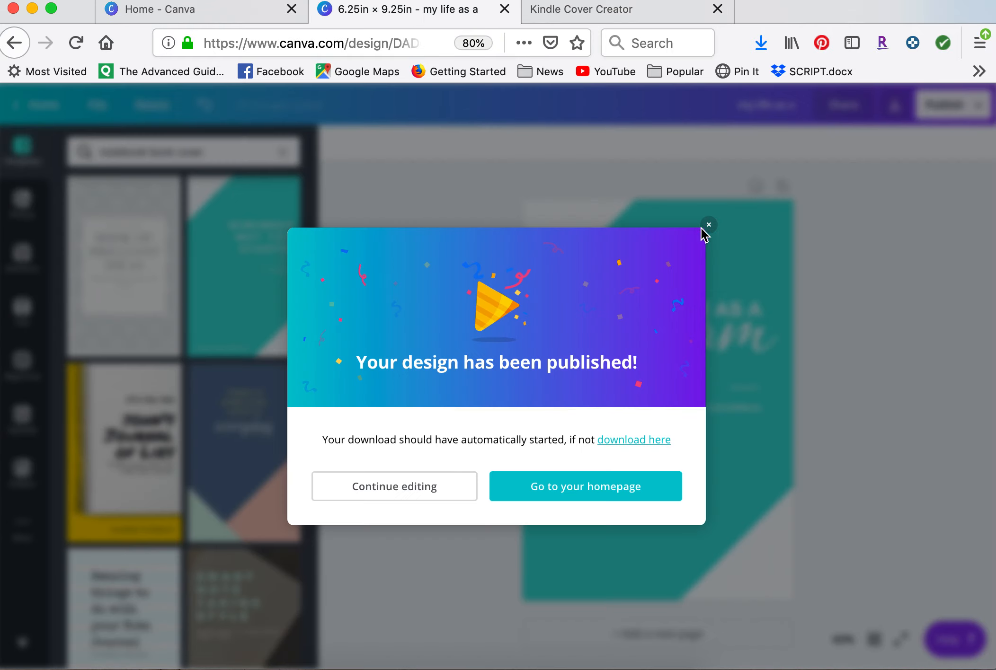
{"action": "left_click", "coordinate": [709, 225]}
{"action": "left_click", "coordinate": [505, 9]}
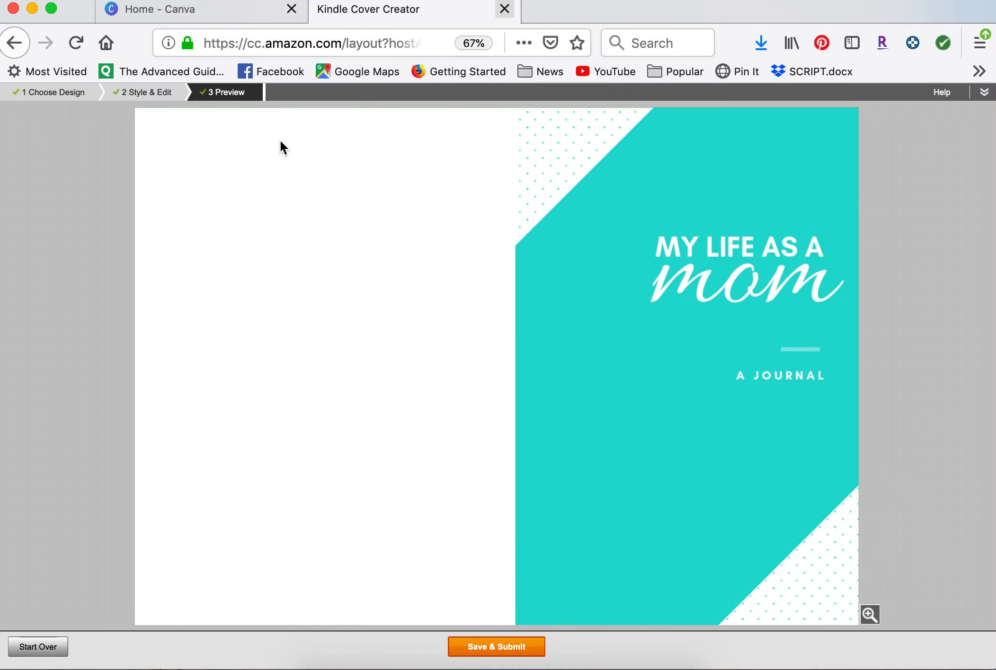
Switch to Canva and create a new blank design measuring 6.25 × 9.25 inches.
{"action": "left_click", "coordinate": [212, 12]}
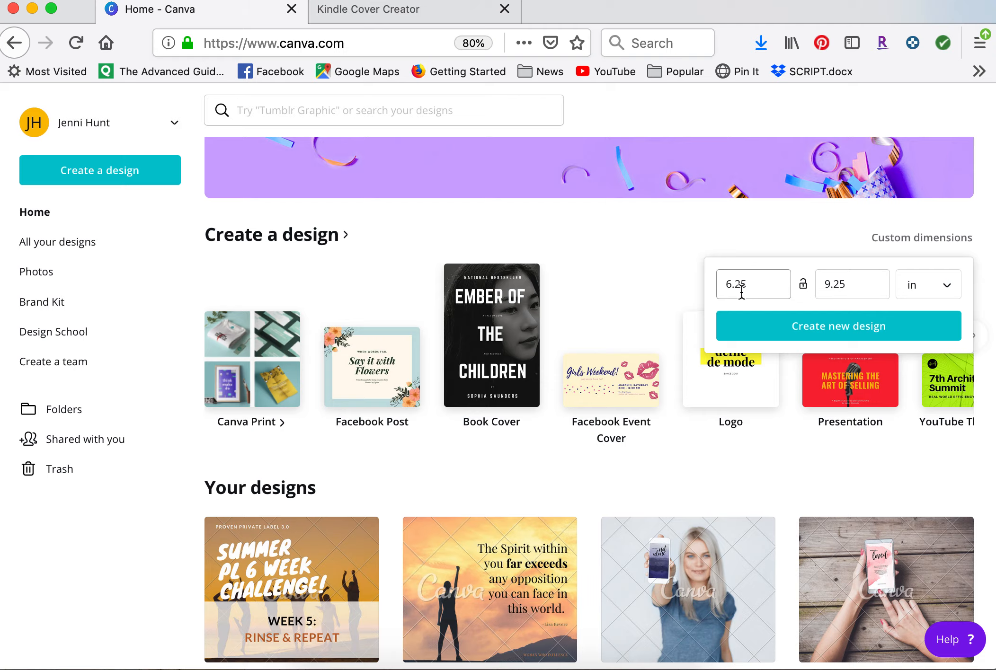
{"action": "left_click", "coordinate": [831, 328]}
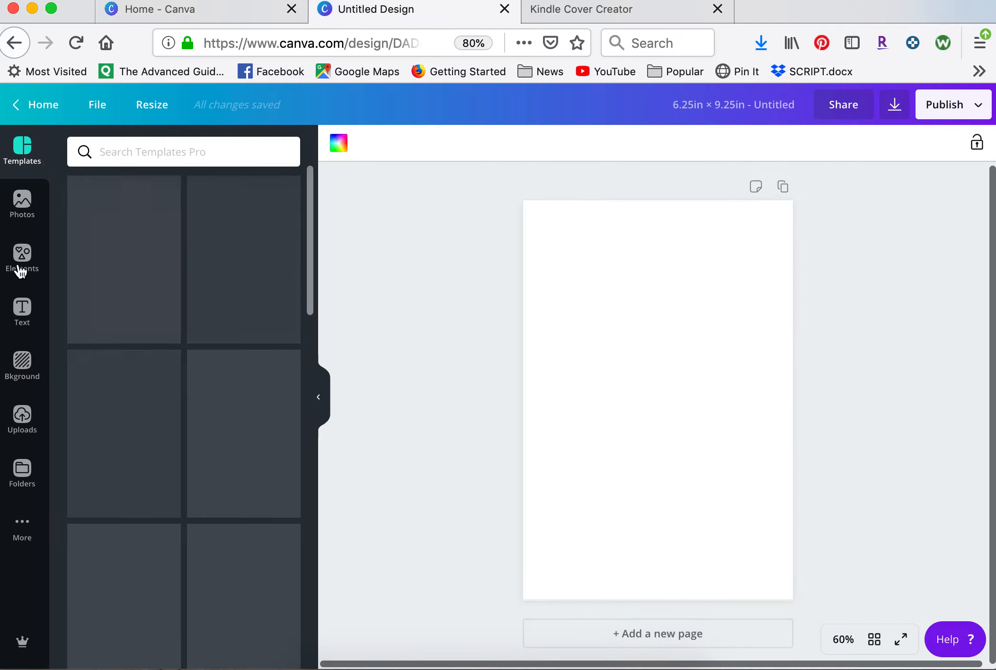
Try a full-page single-image grid on the blank page, and replace it with the two-column grid.
{"action": "left_click", "coordinate": [19, 271]}
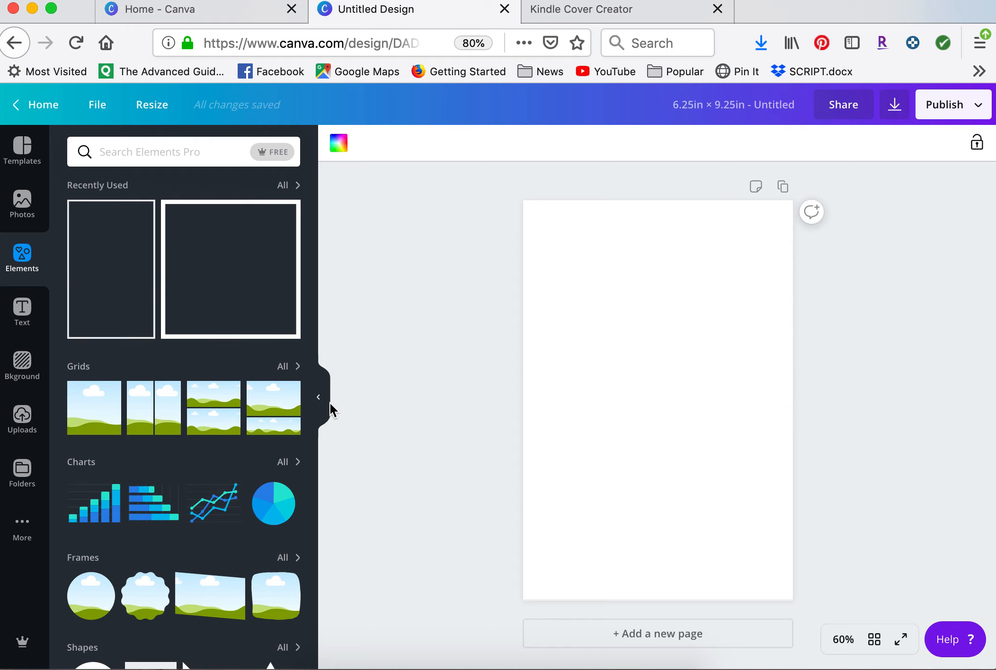
{"action": "left_click", "coordinate": [286, 367]}
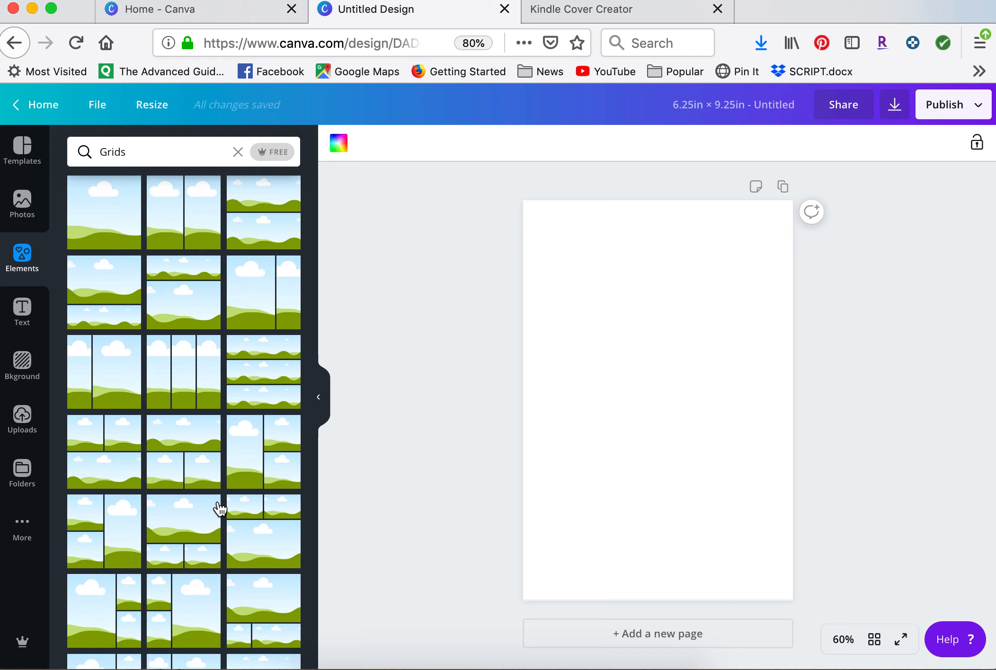
{"action": "scroll", "coordinate": [219, 509], "scroll_direction": "down", "scroll_amount": 15}
{"action": "scroll", "coordinate": [219, 509], "scroll_direction": "up", "scroll_amount": 15}
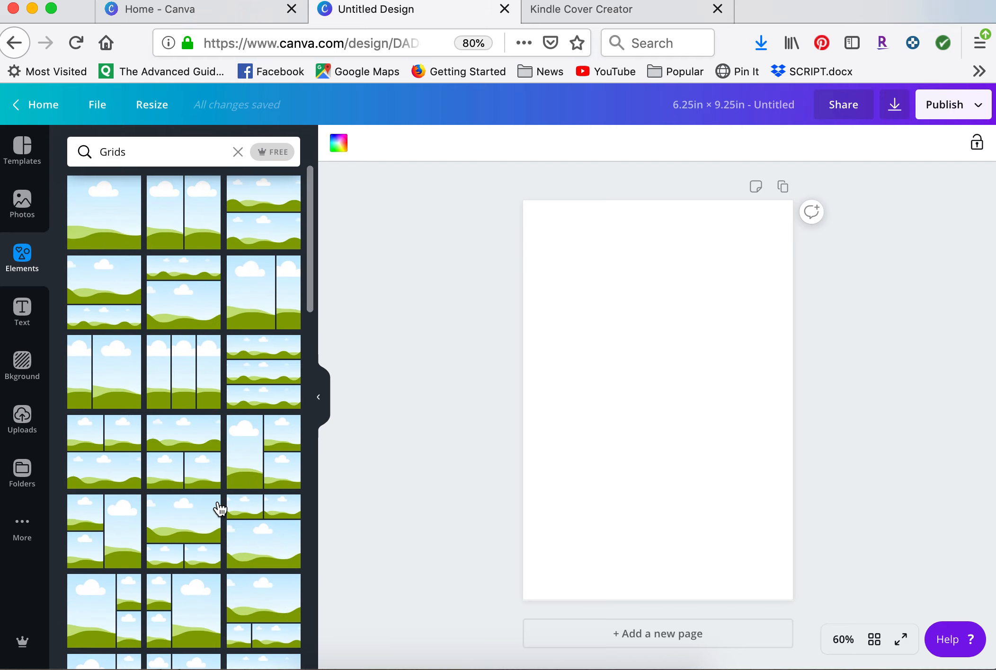
{"action": "left_click", "coordinate": [104, 229]}
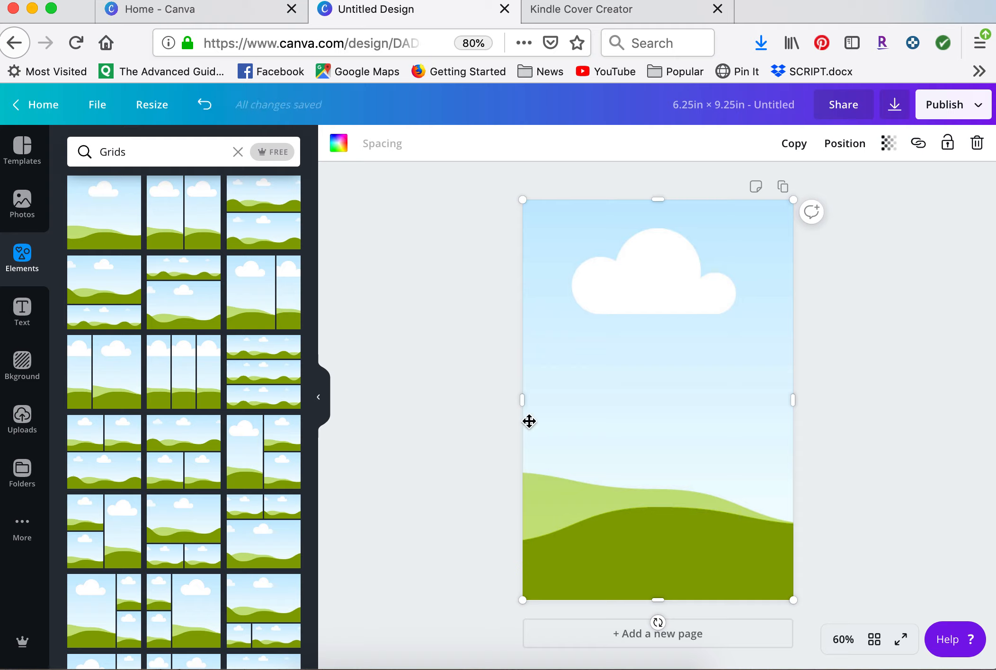
{"action": "left_click", "coordinate": [180, 226]}
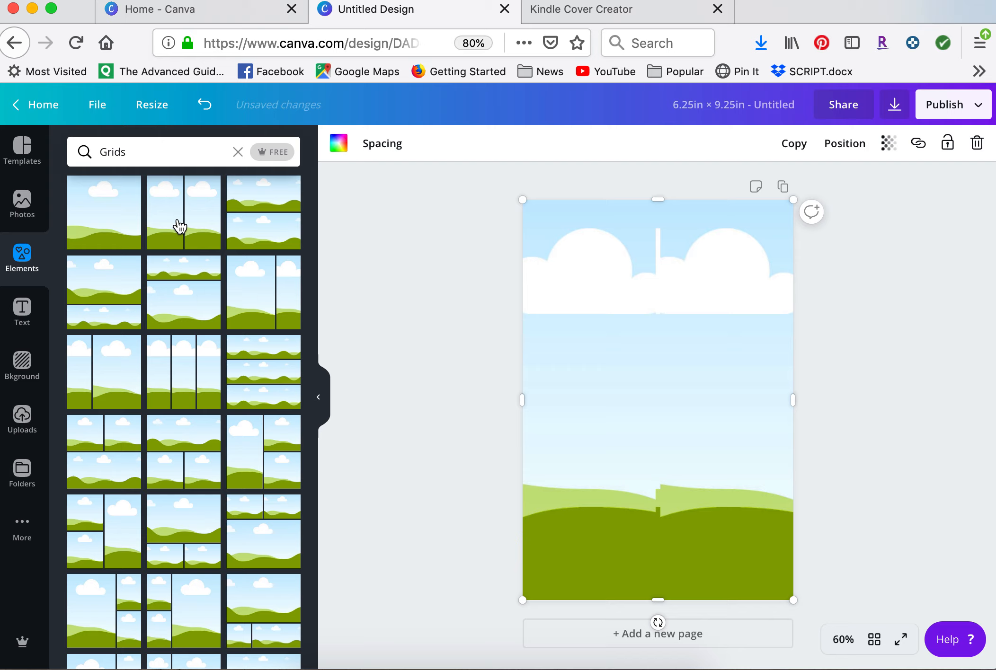
Fill one column of the grid with the sunset silhouette photo and the other with the purple flowers photo.
{"action": "left_click", "coordinate": [37, 207]}
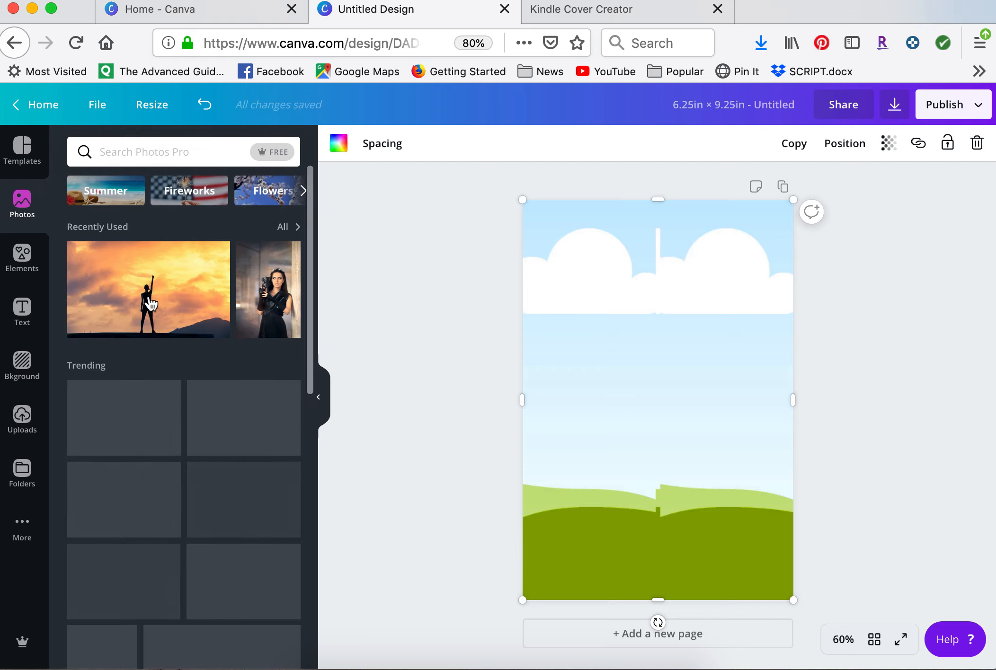
{"action": "left_click_drag", "start_coordinate": [177, 297], "coordinate": [571, 377]}
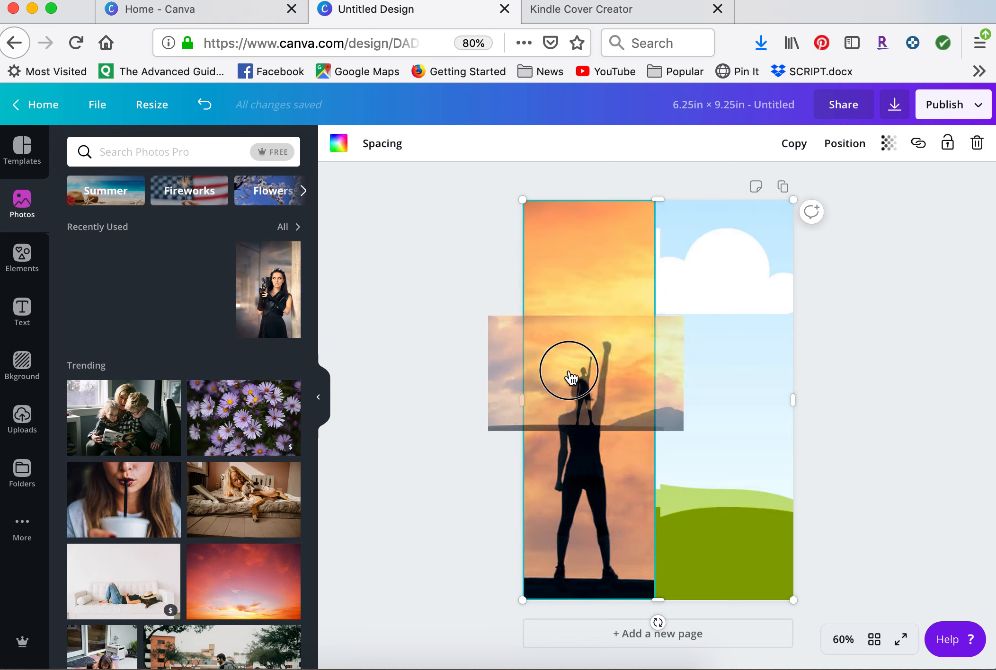
{"action": "left_click_drag", "start_coordinate": [571, 376], "coordinate": [571, 374]}
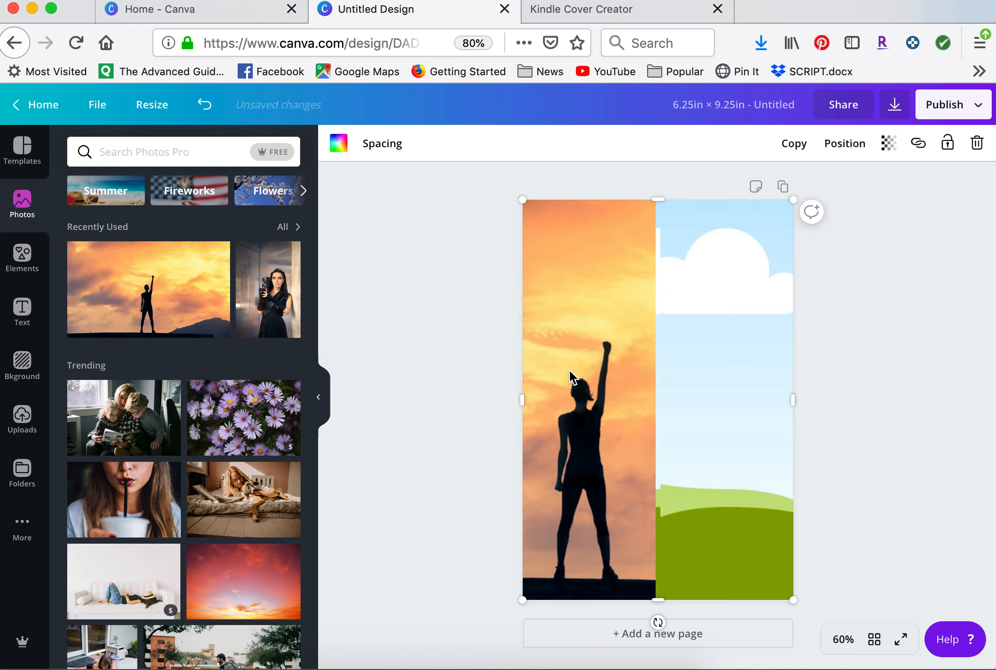
{"action": "left_click_drag", "start_coordinate": [235, 395], "coordinate": [711, 379]}
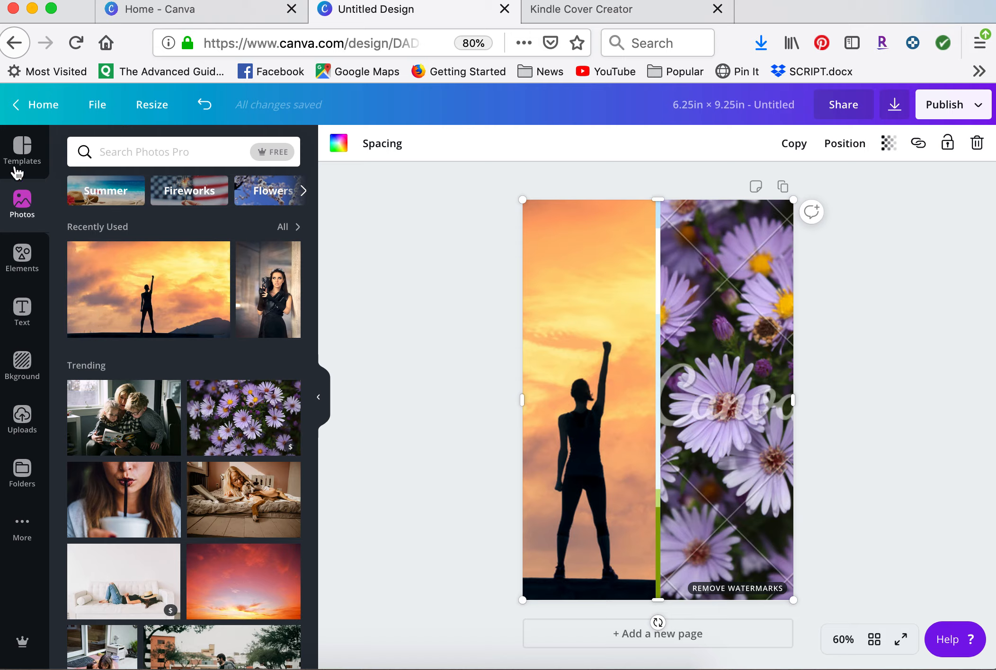
Replace the two-column layout with the single-image grid and fill it with the sunset silhouette photo.
{"action": "left_click", "coordinate": [26, 240]}
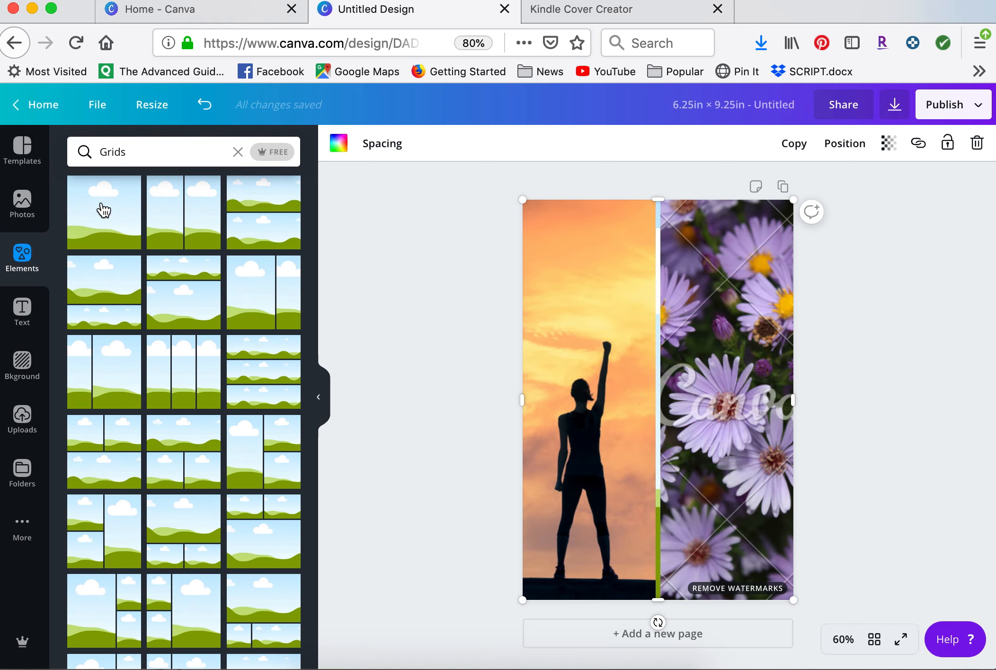
{"action": "left_click", "coordinate": [105, 208]}
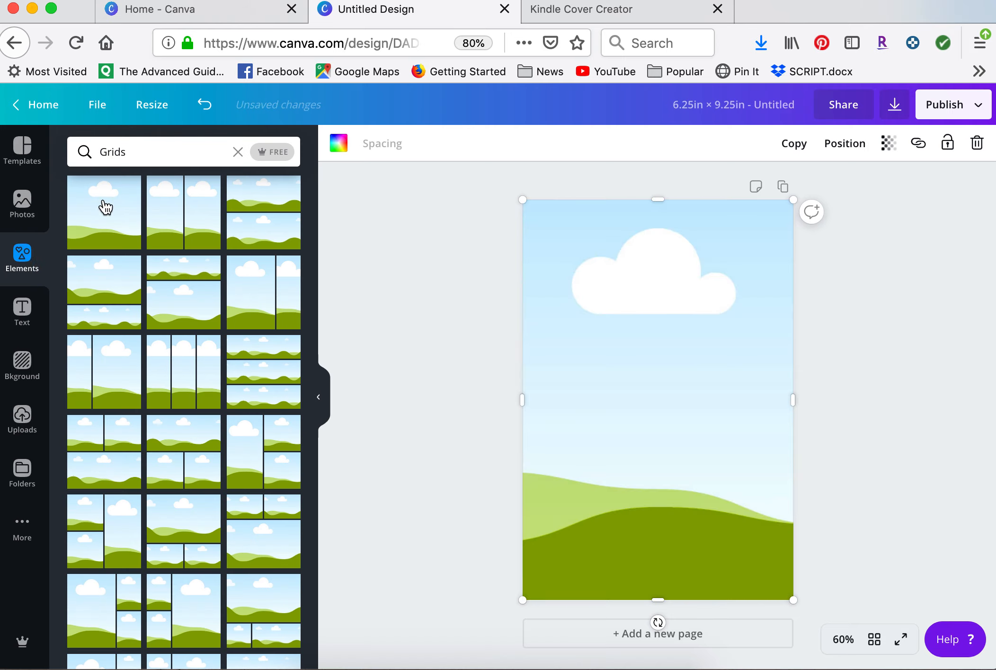
{"action": "left_click", "coordinate": [34, 211]}
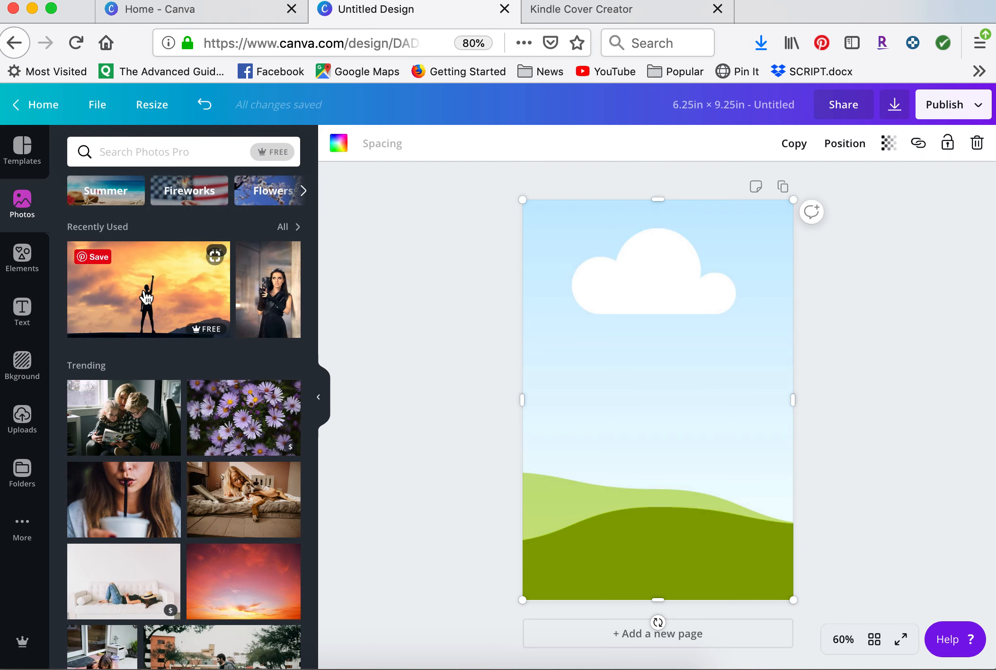
{"action": "left_click_drag", "start_coordinate": [146, 297], "coordinate": [630, 303]}
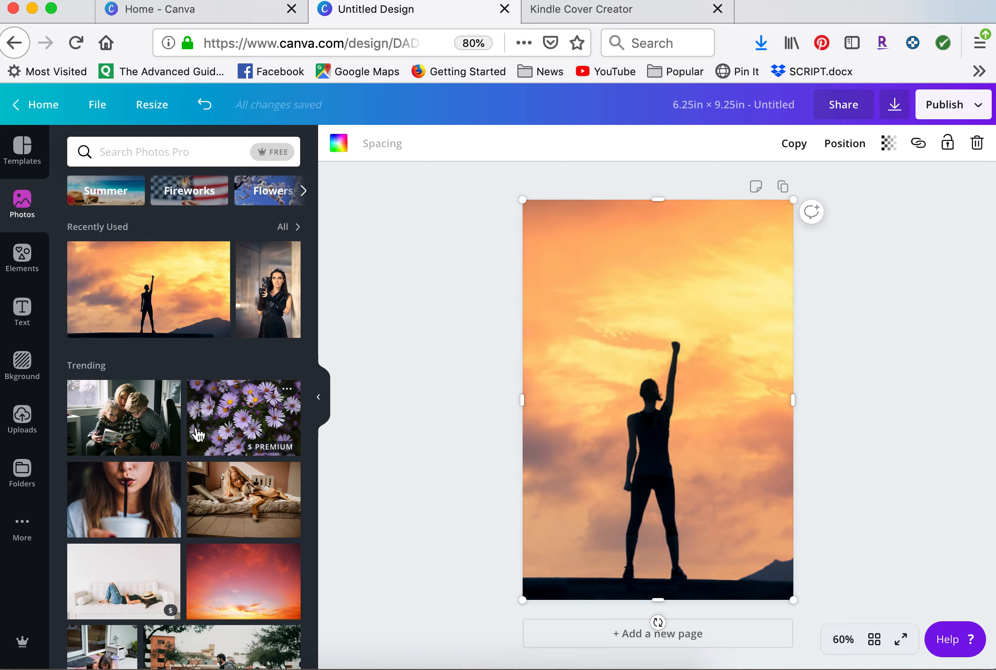
Find the lampshade photo among the uploaded images and fill the full-page grid with it.
{"action": "left_click", "coordinate": [20, 418]}
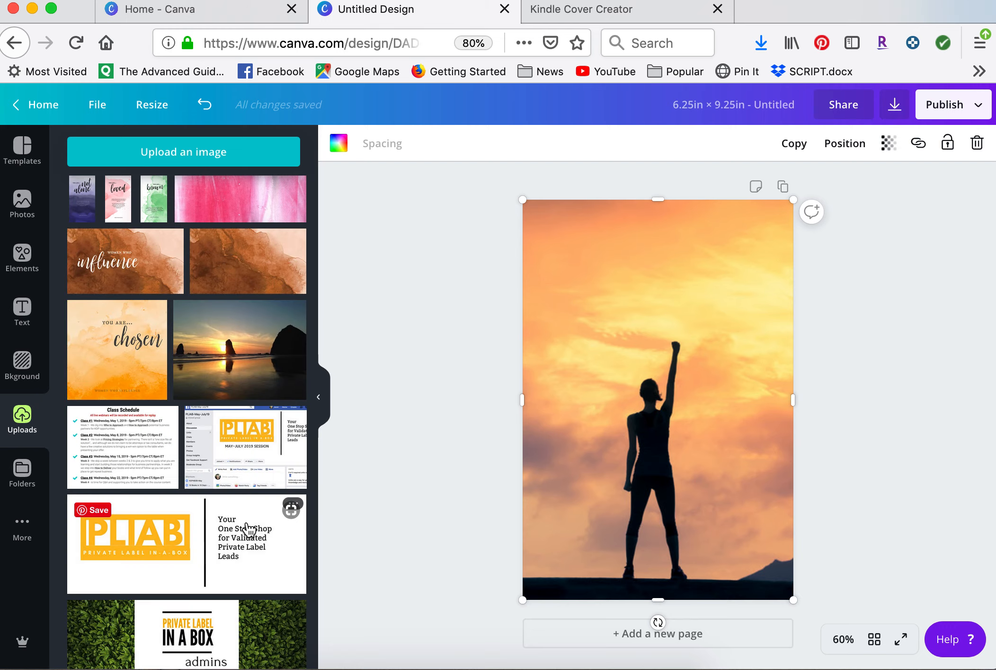
{"action": "scroll", "coordinate": [250, 529], "scroll_direction": "down", "scroll_amount": 5}
{"action": "scroll", "coordinate": [250, 530], "scroll_direction": "down", "scroll_amount": 10}
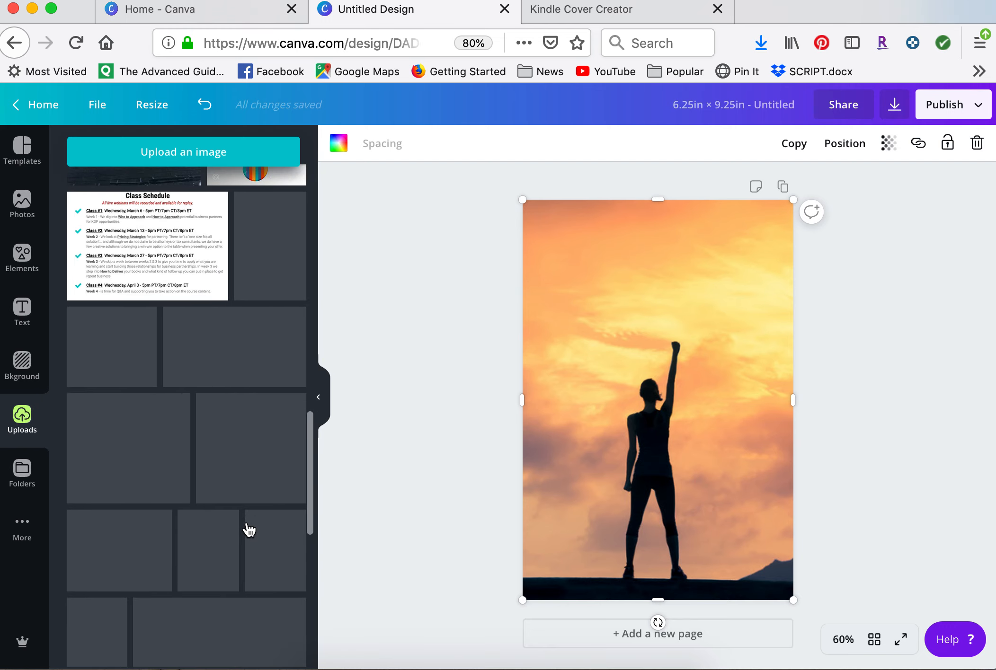
{"action": "scroll", "coordinate": [250, 529], "scroll_direction": "down", "scroll_amount": 6}
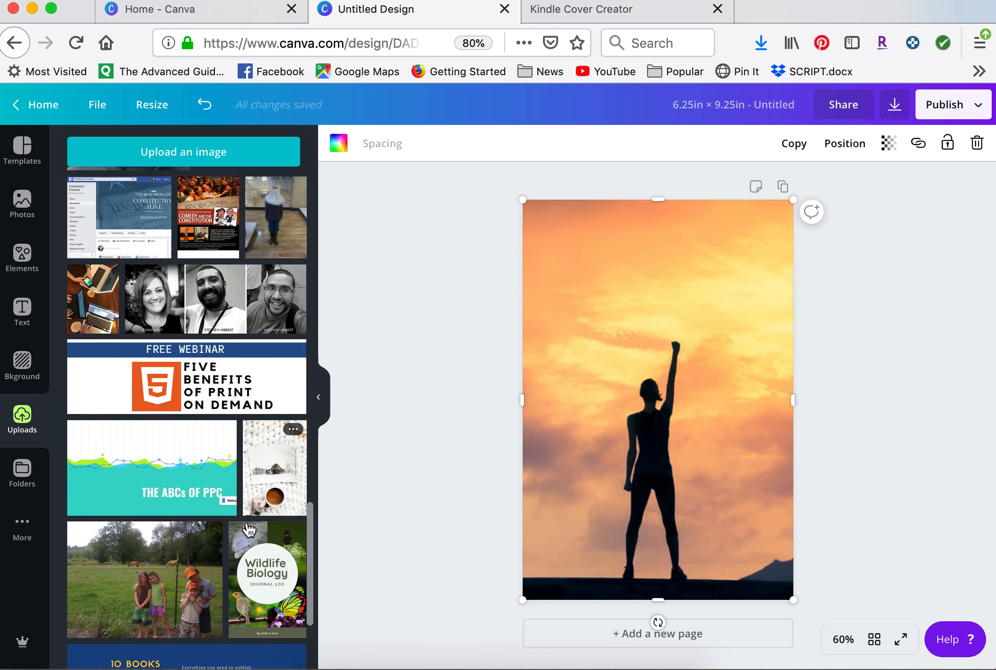
{"action": "left_click_drag", "start_coordinate": [277, 217], "coordinate": [591, 328]}
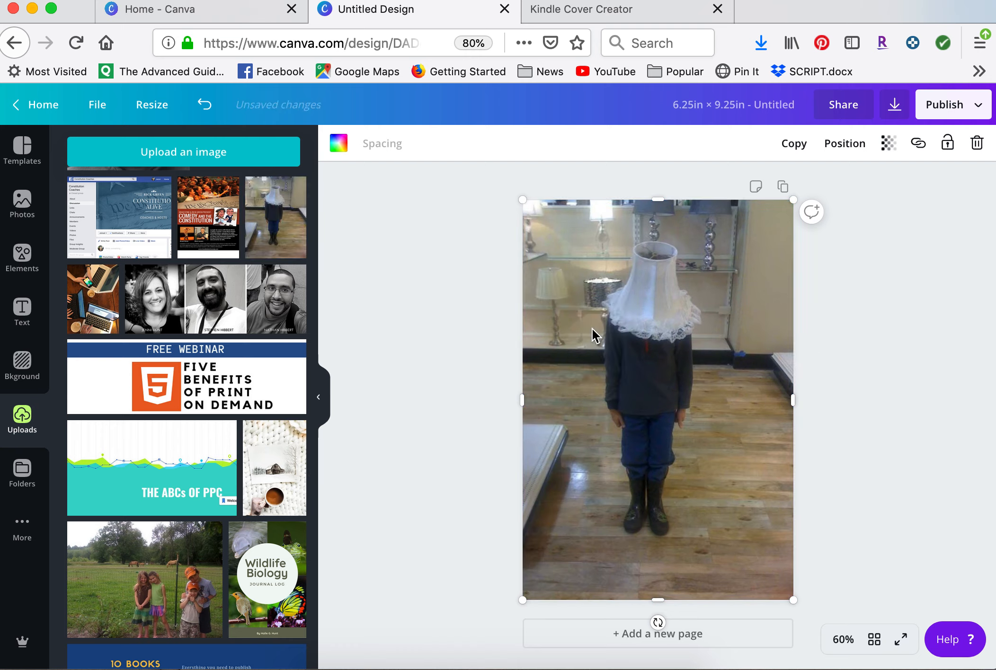
Undo the photo placements to leave the full-page grid empty.
{"action": "left_click", "coordinate": [451, 476]}
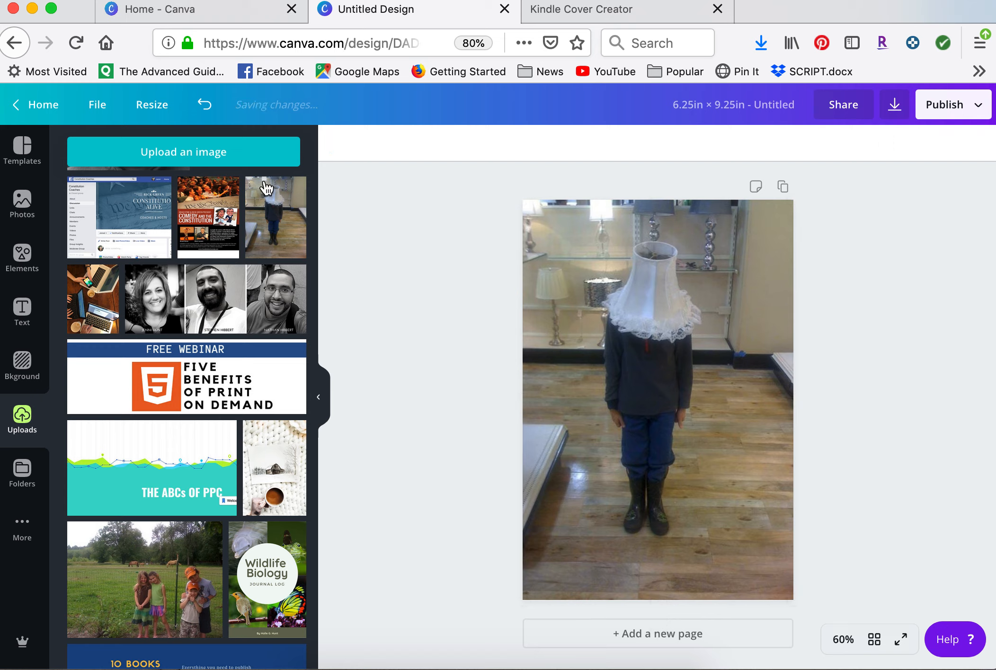
{"action": "left_click", "coordinate": [204, 104]}
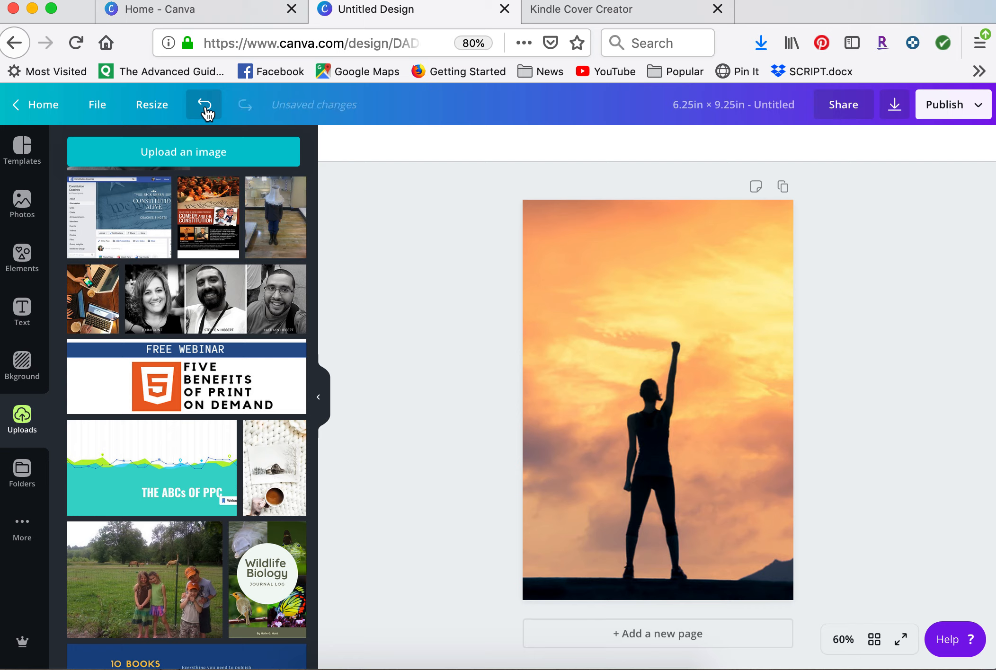
{"action": "left_click", "coordinate": [583, 304]}
{"action": "key", "text": "super+shift+z"}
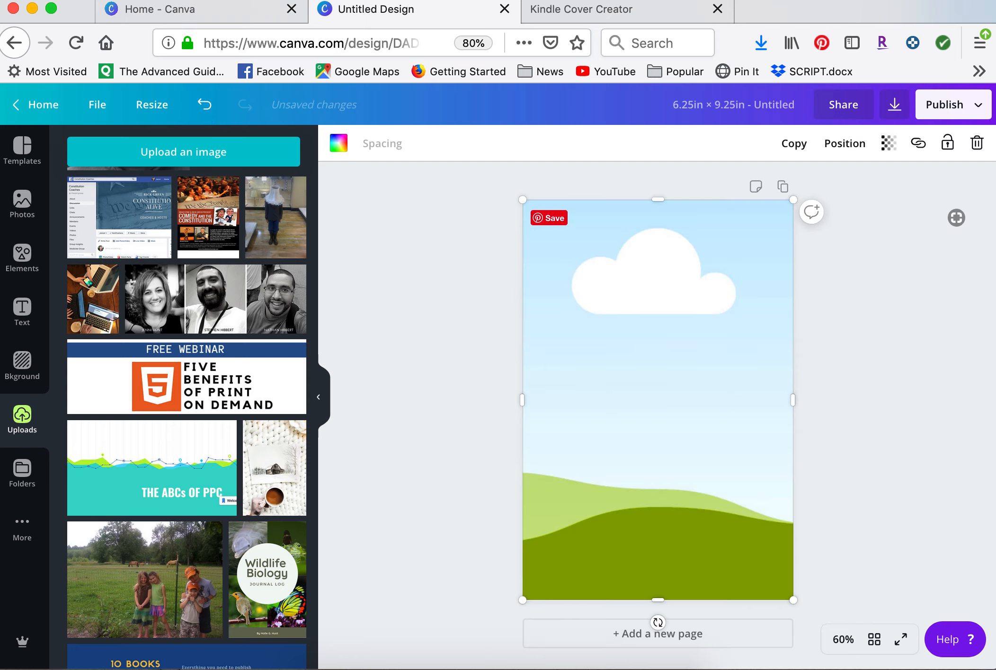
Add the uploaded lampshade photo as a loose image, delete it, and place the photo inside the full-page grid instead.
{"action": "left_click", "coordinate": [274, 231]}
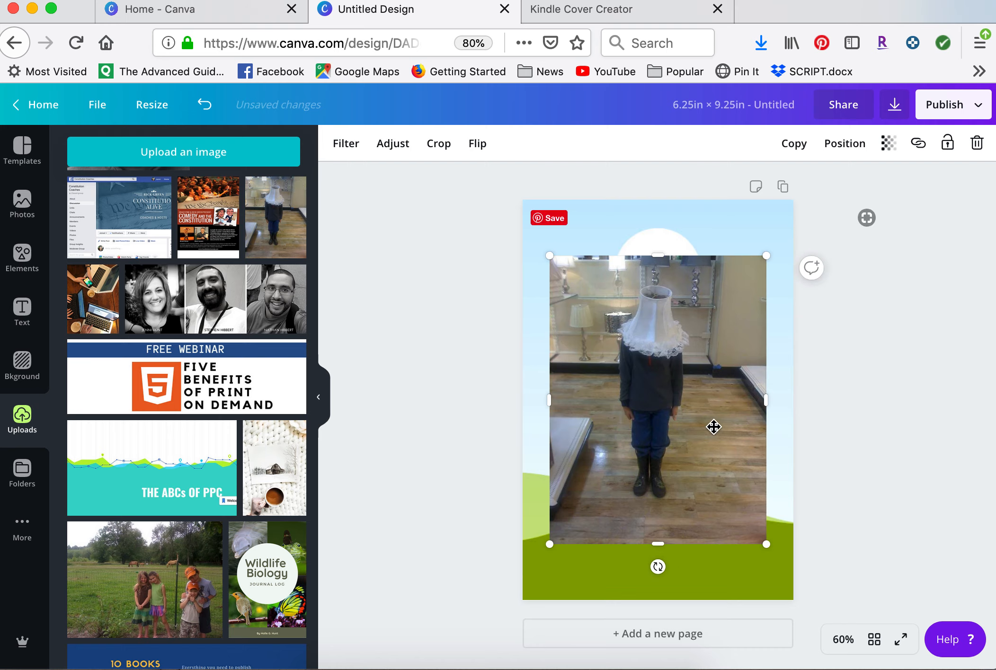
{"action": "key", "text": "Delete"}
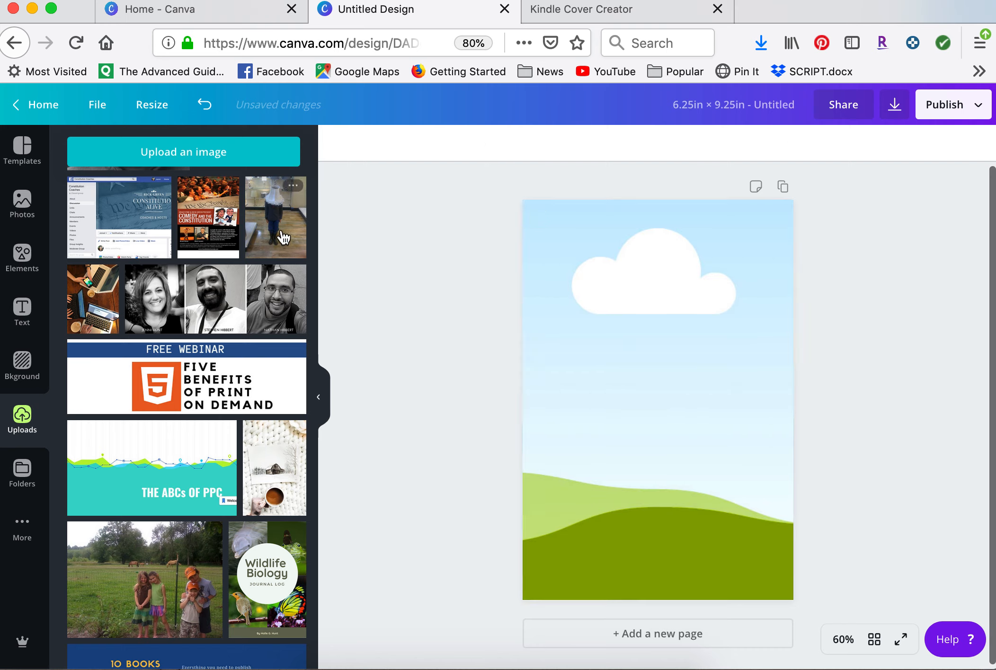
{"action": "left_click_drag", "start_coordinate": [284, 222], "coordinate": [560, 325]}
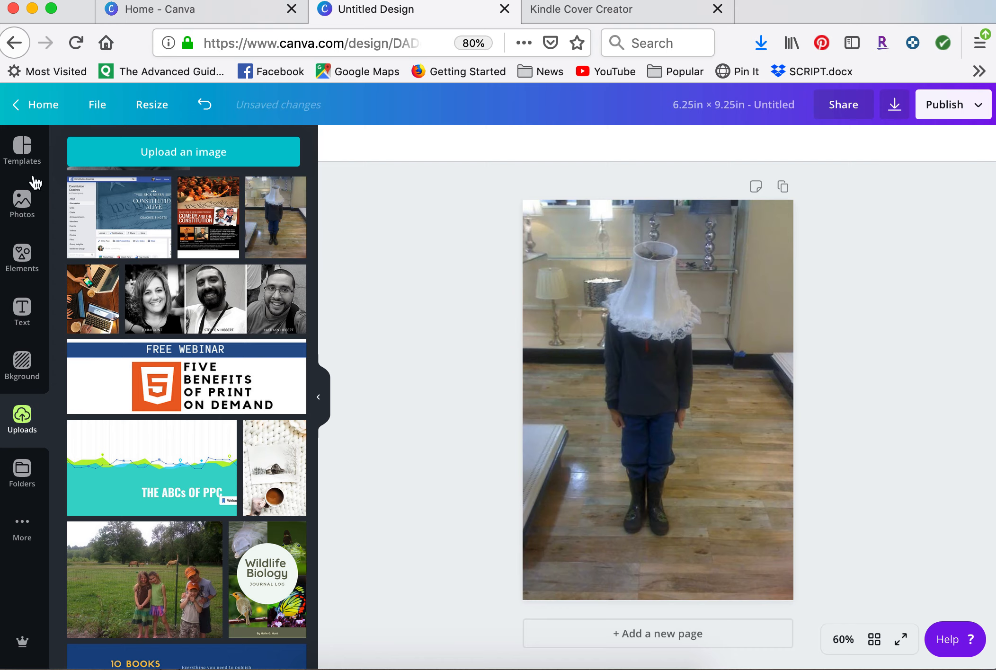
Add the "happiest NEW YEAR" text combination from the text designs to the cover.
{"action": "left_click", "coordinate": [29, 310]}
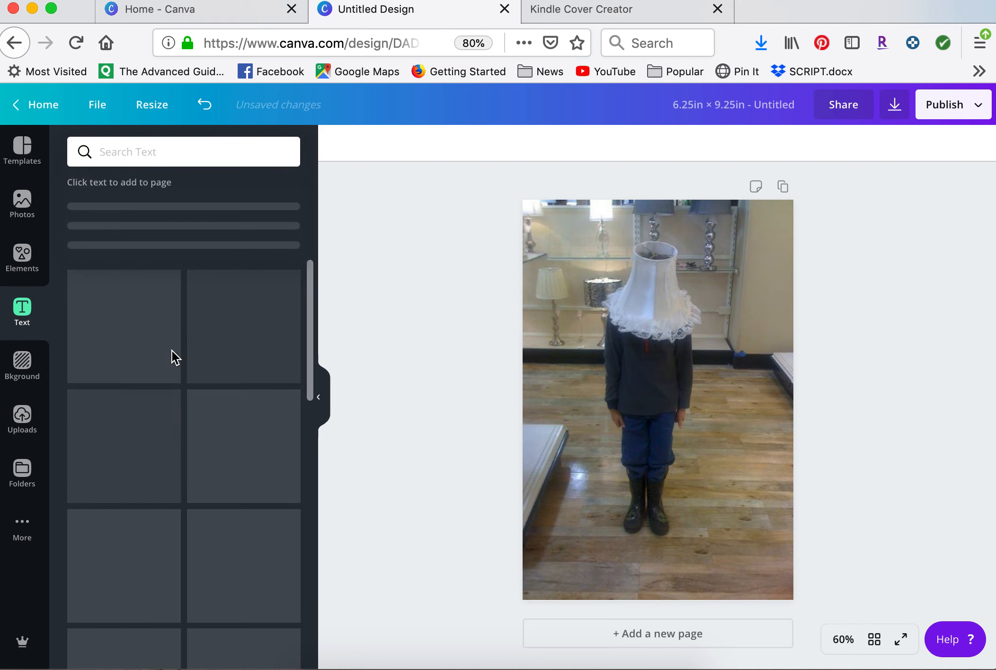
{"action": "scroll", "coordinate": [232, 430], "scroll_direction": "down", "scroll_amount": 6}
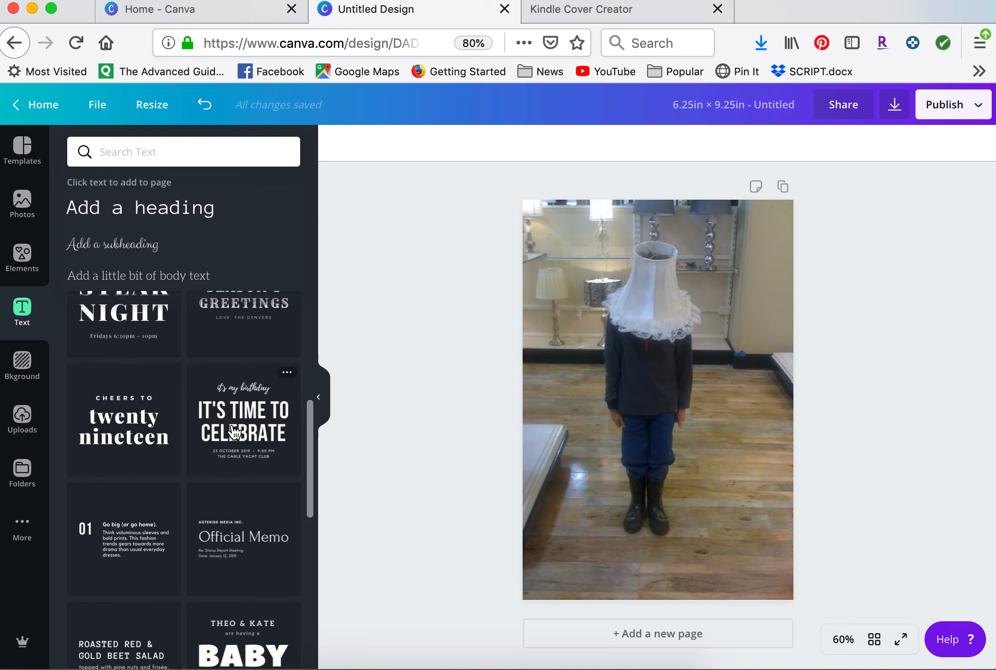
{"action": "scroll", "coordinate": [233, 431], "scroll_direction": "down", "scroll_amount": 8}
{"action": "scroll", "coordinate": [233, 433], "scroll_direction": "down", "scroll_amount": 4}
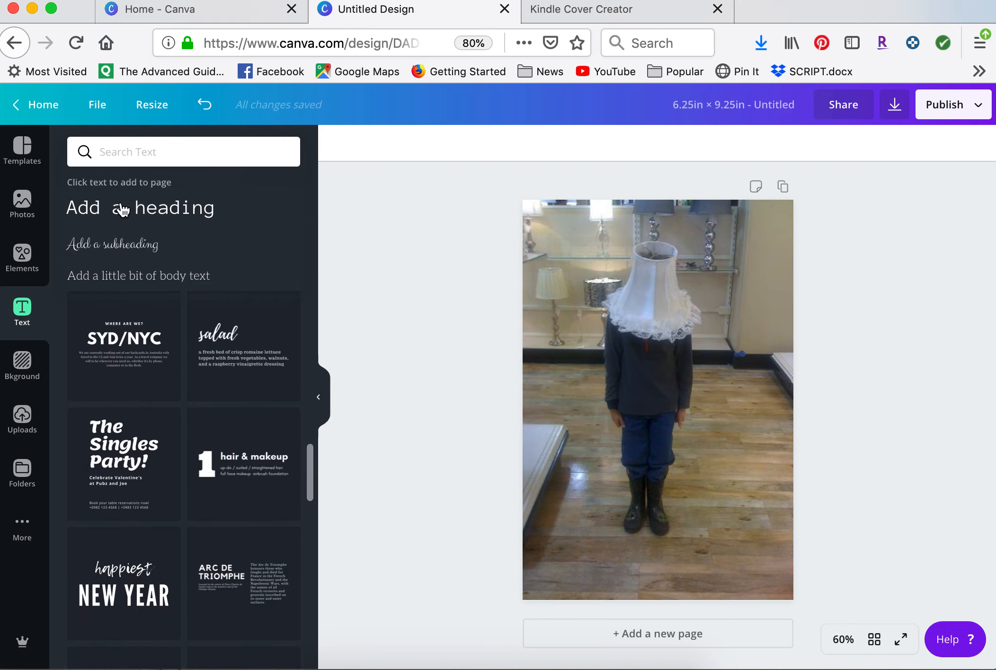
{"action": "scroll", "coordinate": [191, 496], "scroll_direction": "down", "scroll_amount": 3}
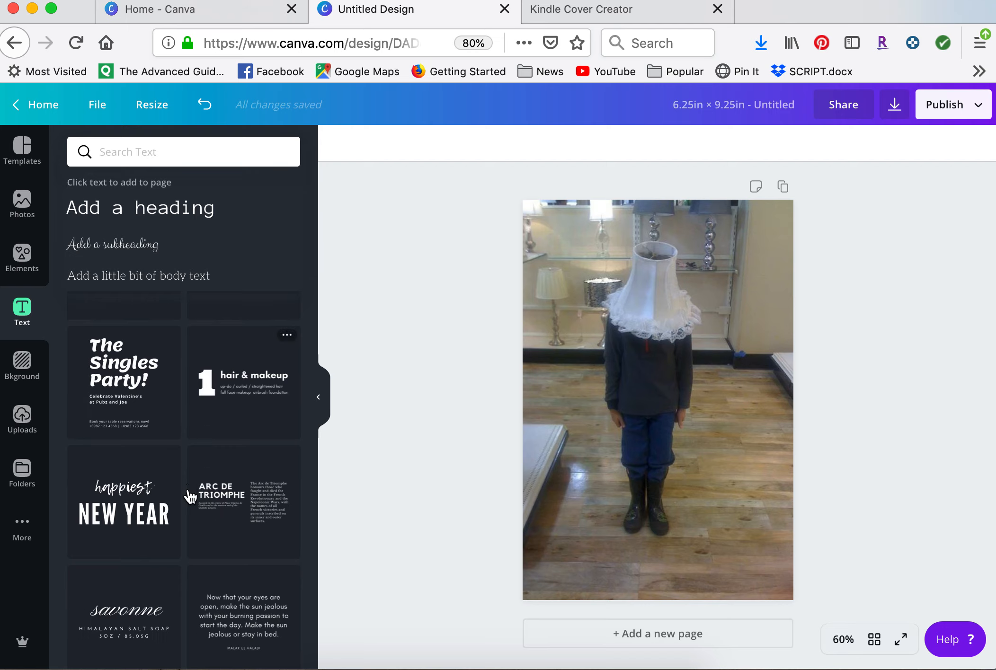
{"action": "left_click", "coordinate": [134, 462]}
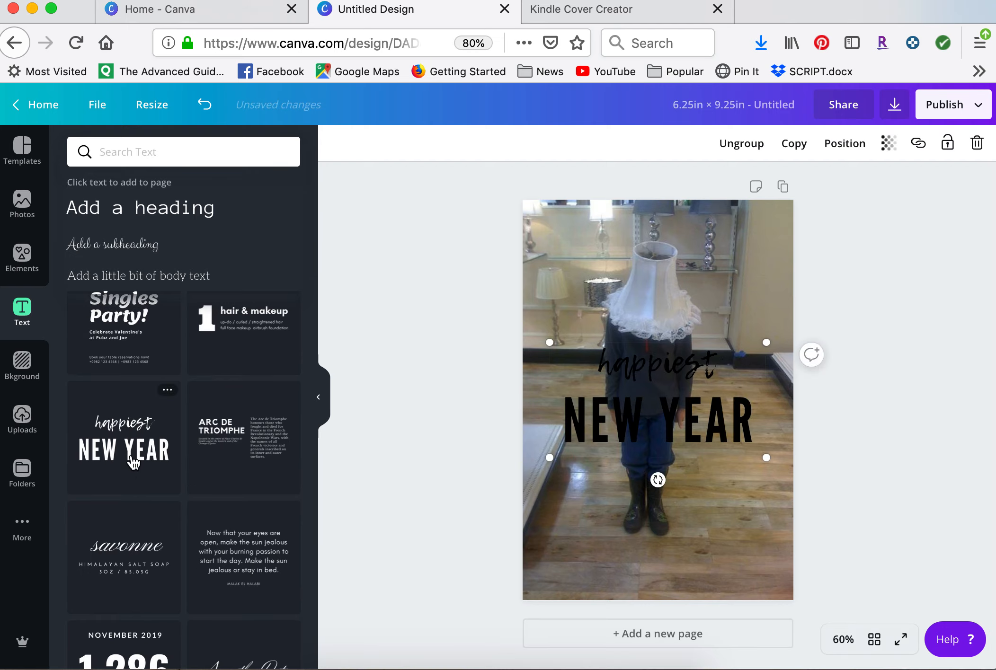
Move the text combination slightly lower on the photo and recolor "NEW YEAR" with the very pale brand color.
{"action": "left_click_drag", "start_coordinate": [671, 422], "coordinate": [672, 462]}
{"action": "left_click", "coordinate": [525, 144]}
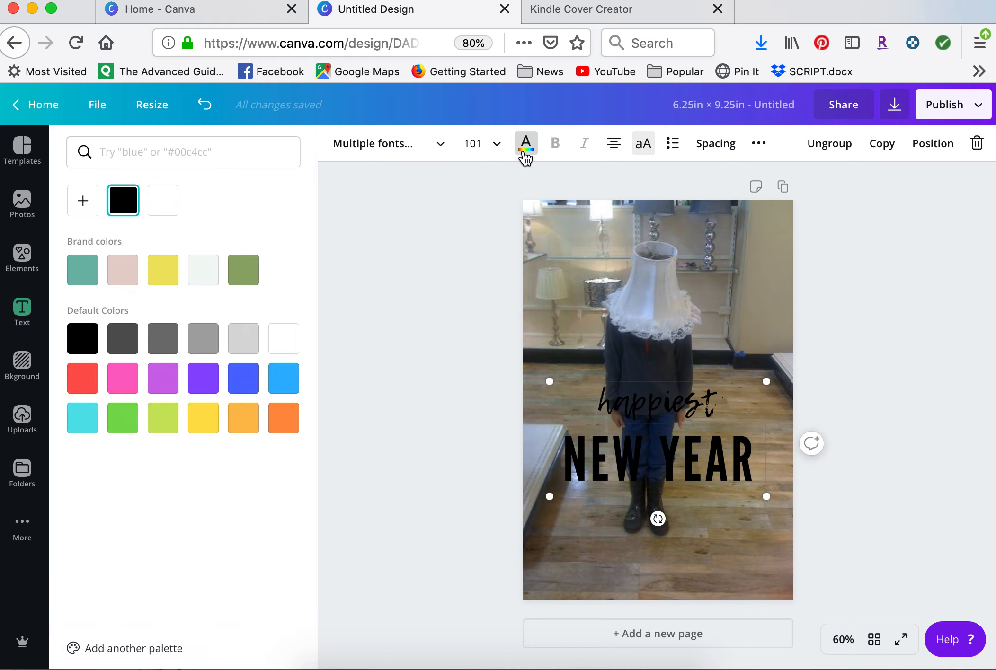
{"action": "left_click", "coordinate": [207, 274]}
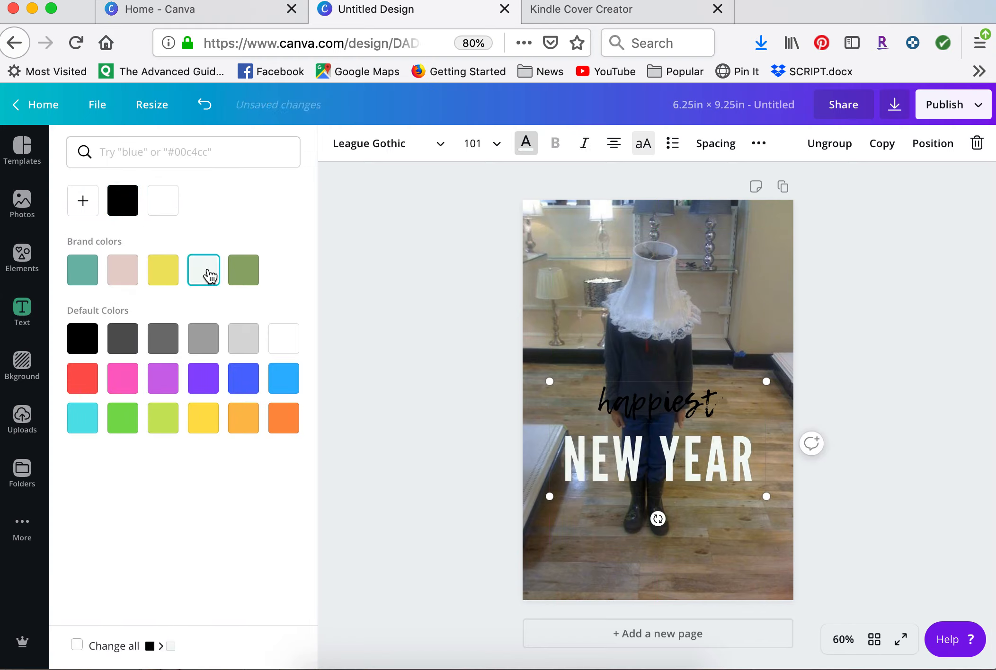
Ungroup the text combination and recolor "happiest" with the same very pale brand color.
{"action": "left_click", "coordinate": [610, 400]}
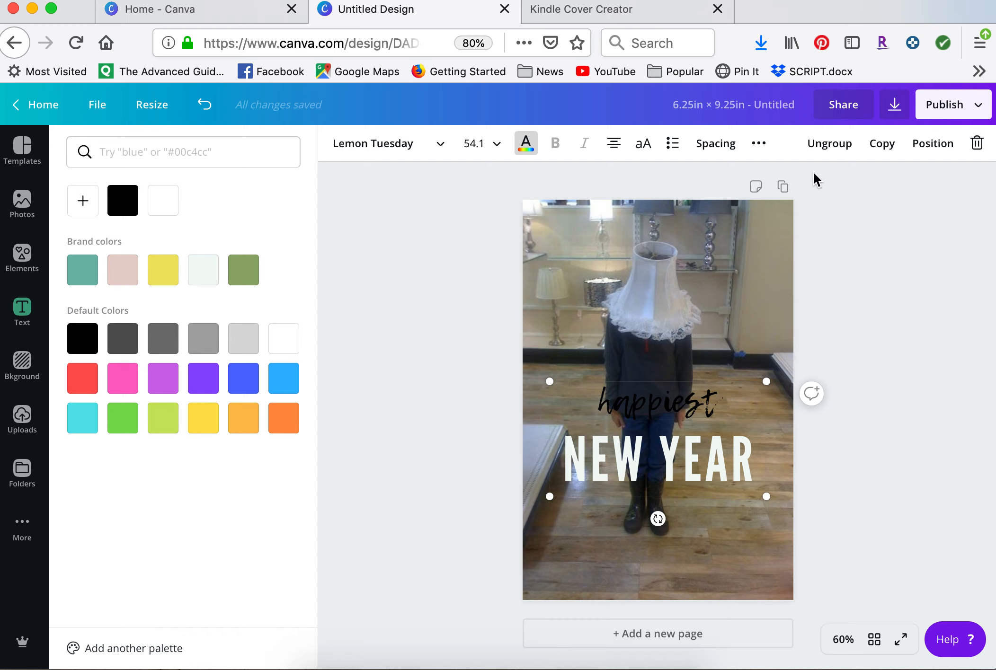
{"action": "left_click", "coordinate": [829, 145]}
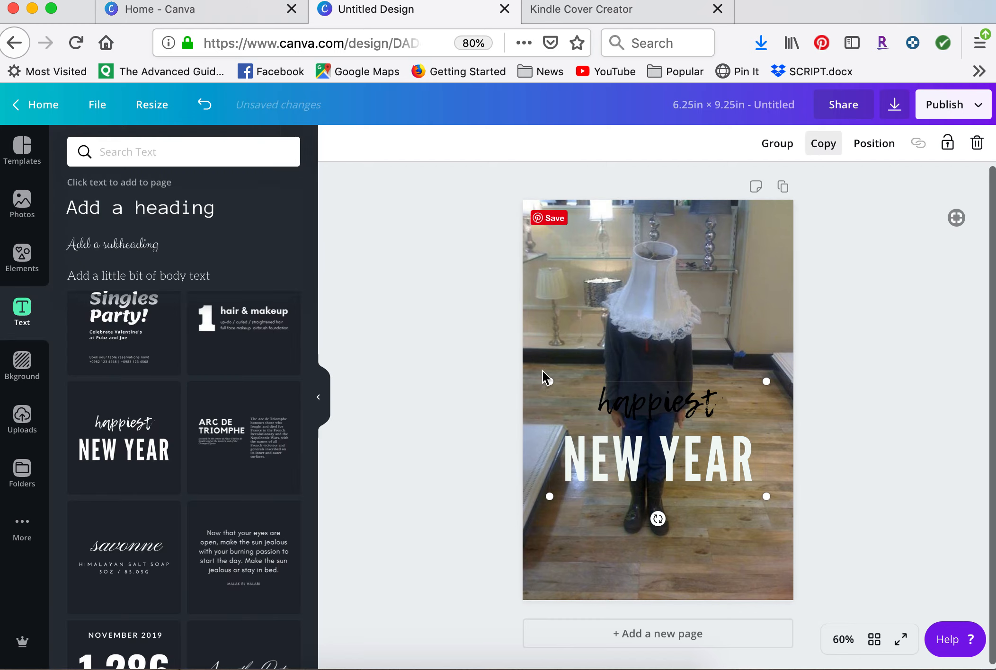
{"action": "left_click", "coordinate": [484, 414]}
{"action": "left_click", "coordinate": [667, 408]}
{"action": "left_click", "coordinate": [526, 143]}
{"action": "left_click", "coordinate": [204, 279]}
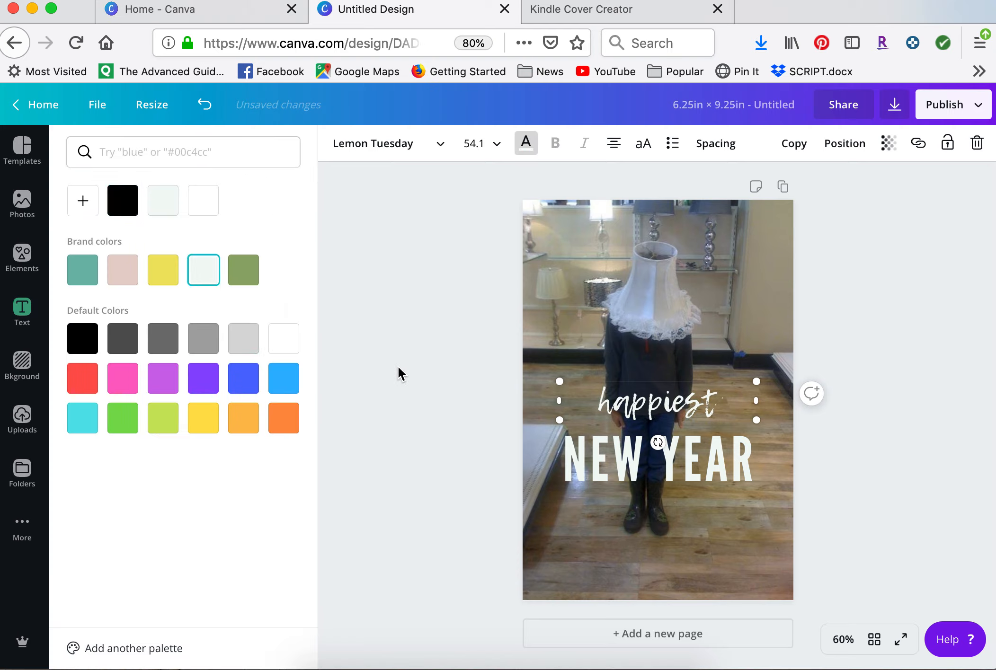
Replace the text "happiest" with "mom" and move it below "NEW YEAR".
{"action": "left_click", "coordinate": [398, 368]}
{"action": "left_click", "coordinate": [676, 408]}
{"action": "double_click", "coordinate": [677, 407]}
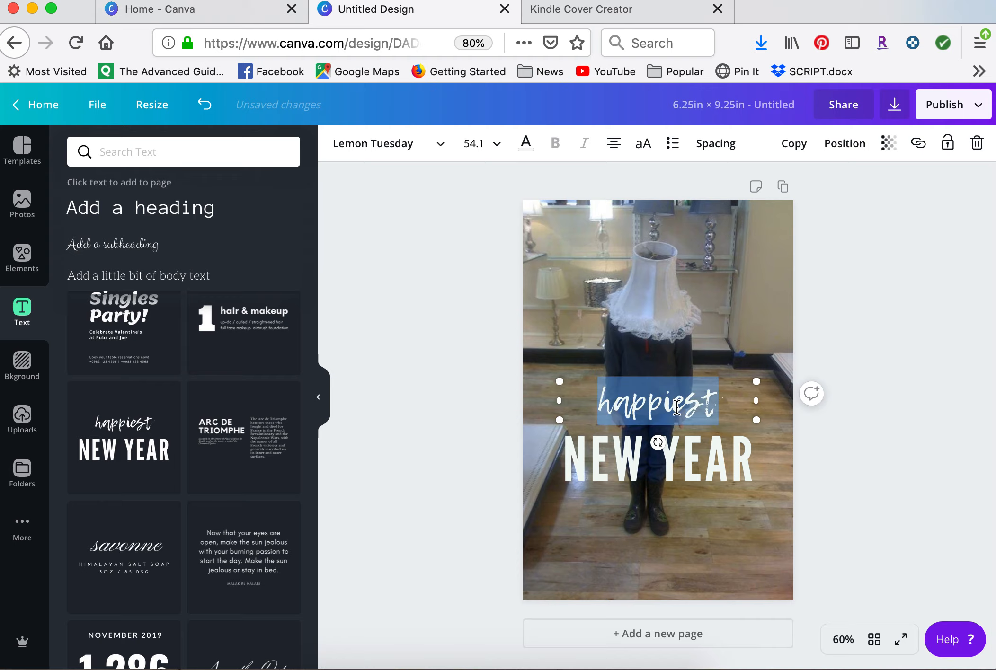
{"action": "type", "text": "mom"}
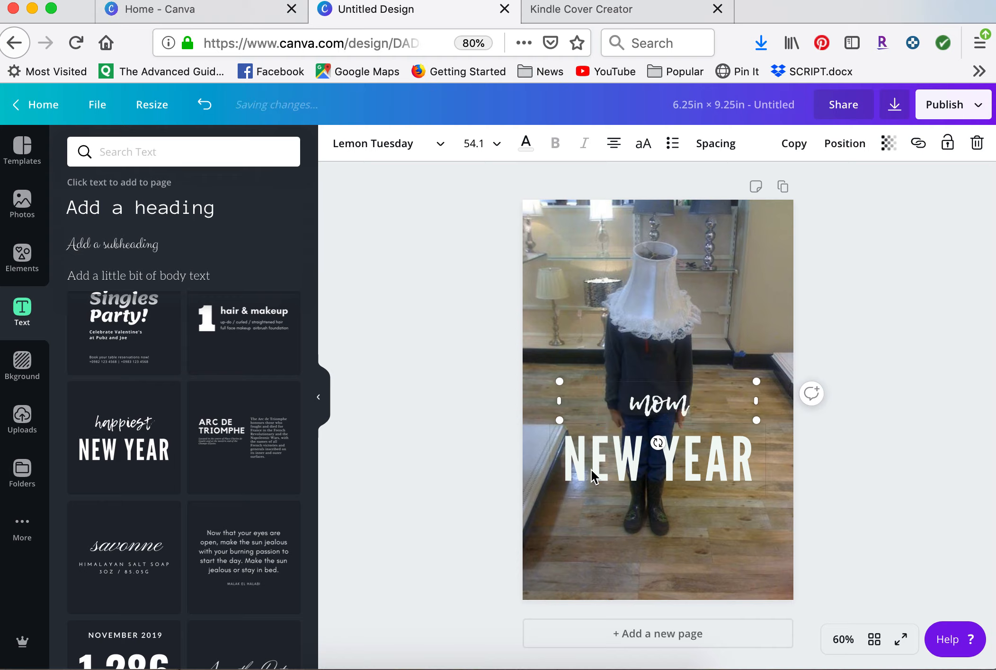
{"action": "left_click", "coordinate": [479, 503]}
{"action": "left_click_drag", "start_coordinate": [667, 402], "coordinate": [660, 531]}
Replace the text "NEW YEAR" with "MY LIFE AS A".
{"action": "left_click", "coordinate": [658, 455]}
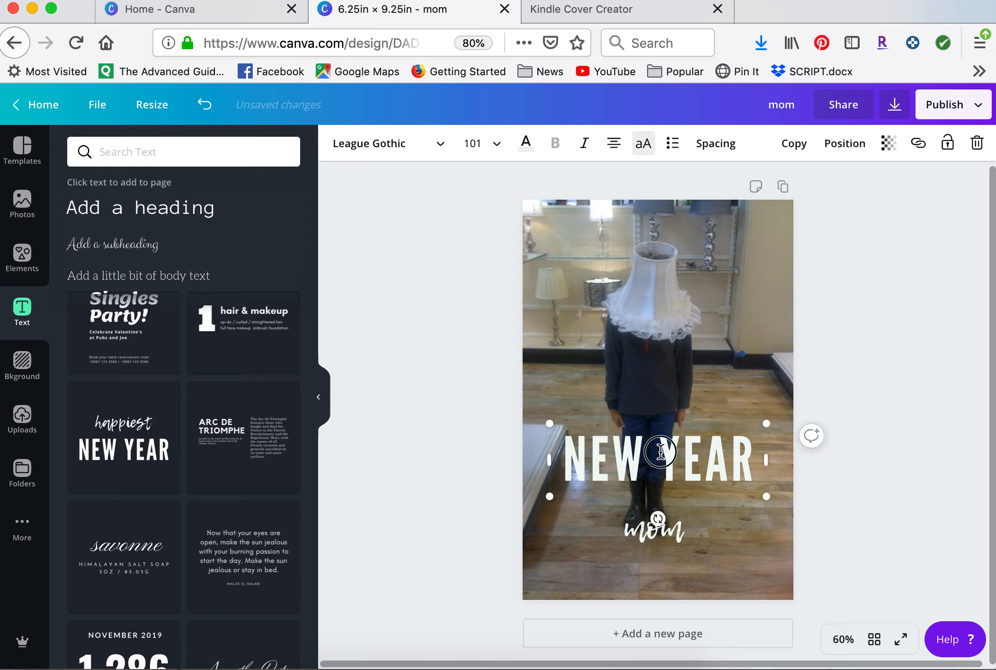
{"action": "double_click", "coordinate": [660, 452]}
{"action": "triple_click", "coordinate": [660, 452]}
{"action": "type", "text": "MY LI"}
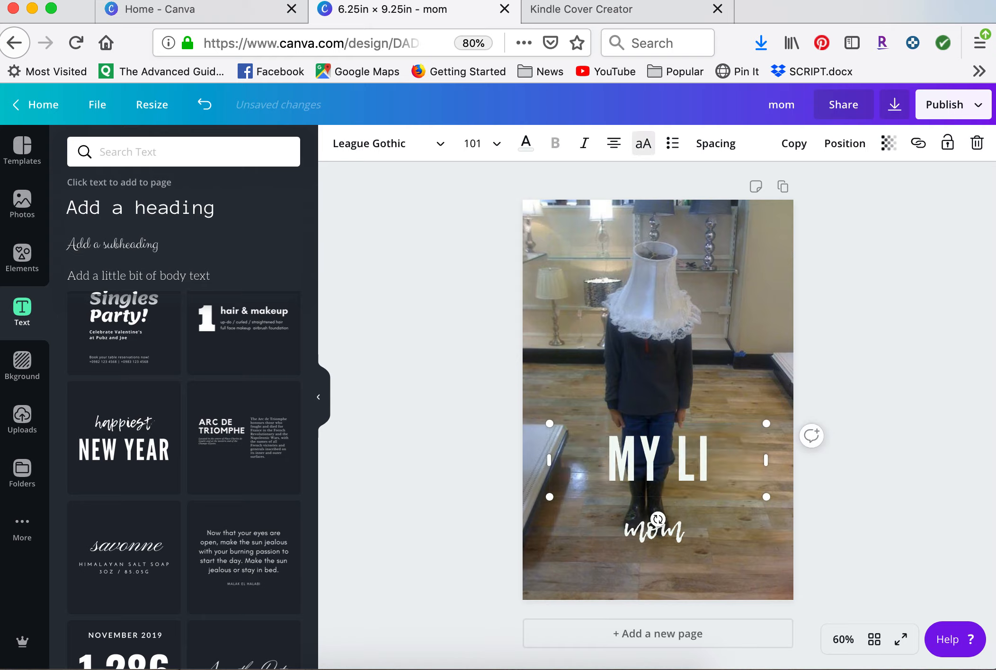
{"action": "type", "text": "FE AS A"}
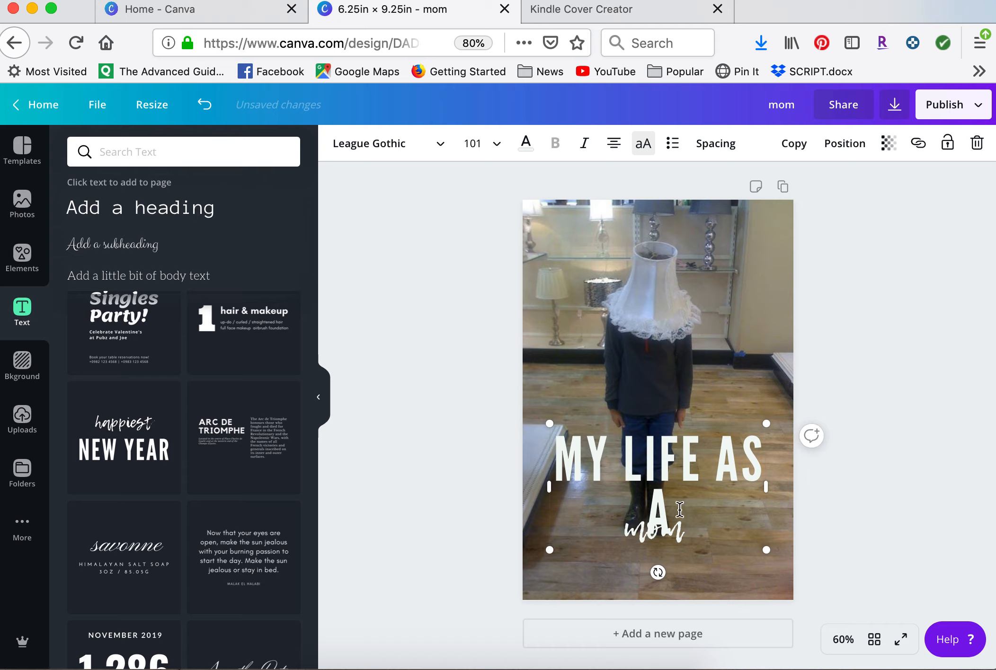
Set the "MY LIFE AS A" font size to 96 and widen its text box on both sides to fit one line.
{"action": "left_click_drag", "start_coordinate": [673, 504], "coordinate": [547, 446]}
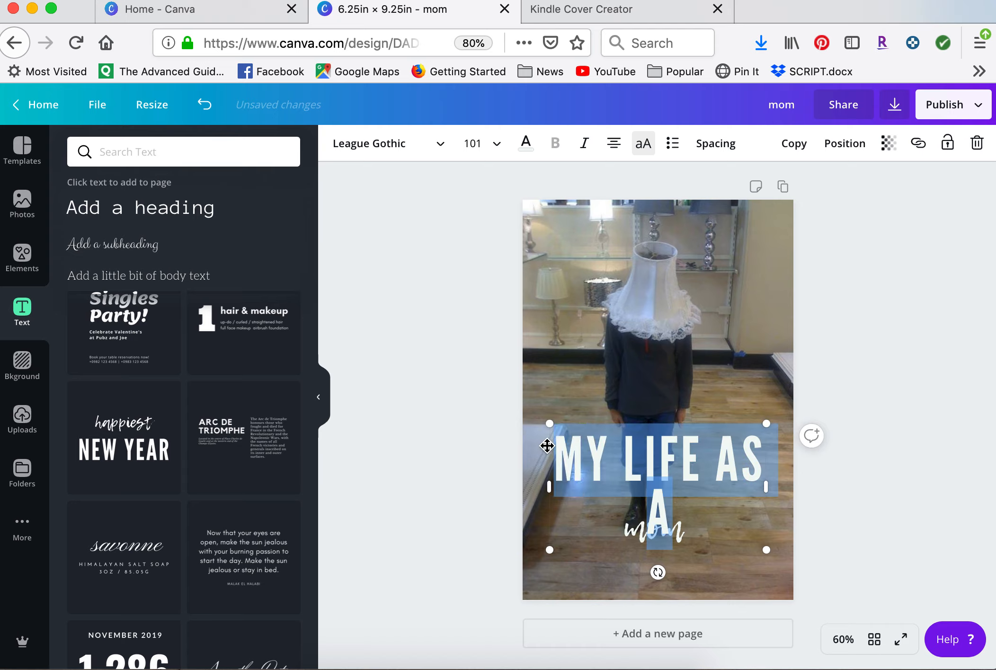
{"action": "left_click", "coordinate": [490, 144]}
{"action": "scroll", "coordinate": [487, 453], "scroll_direction": "down", "scroll_amount": 5}
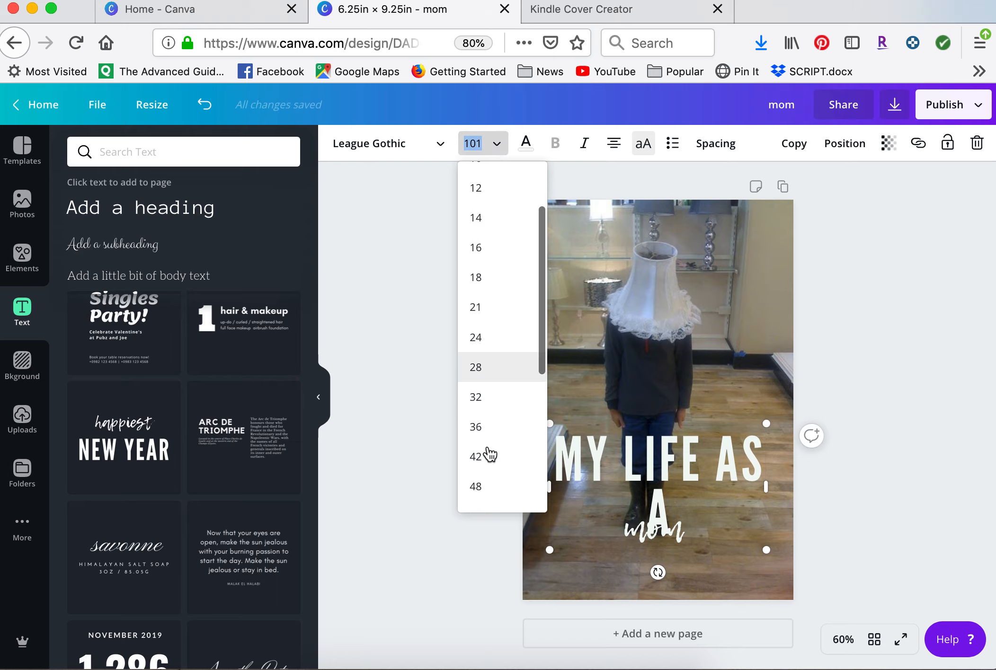
{"action": "scroll", "coordinate": [490, 454], "scroll_direction": "down", "scroll_amount": 1}
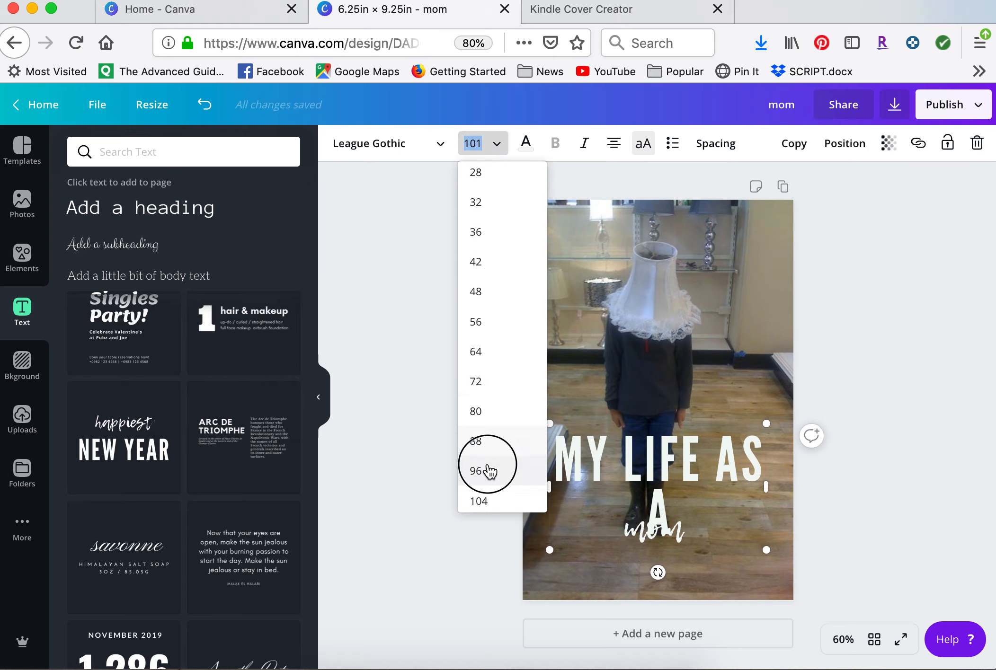
{"action": "left_click", "coordinate": [490, 471]}
{"action": "left_click_drag", "start_coordinate": [553, 487], "coordinate": [541, 485]}
{"action": "left_click_drag", "start_coordinate": [767, 485], "coordinate": [780, 486]}
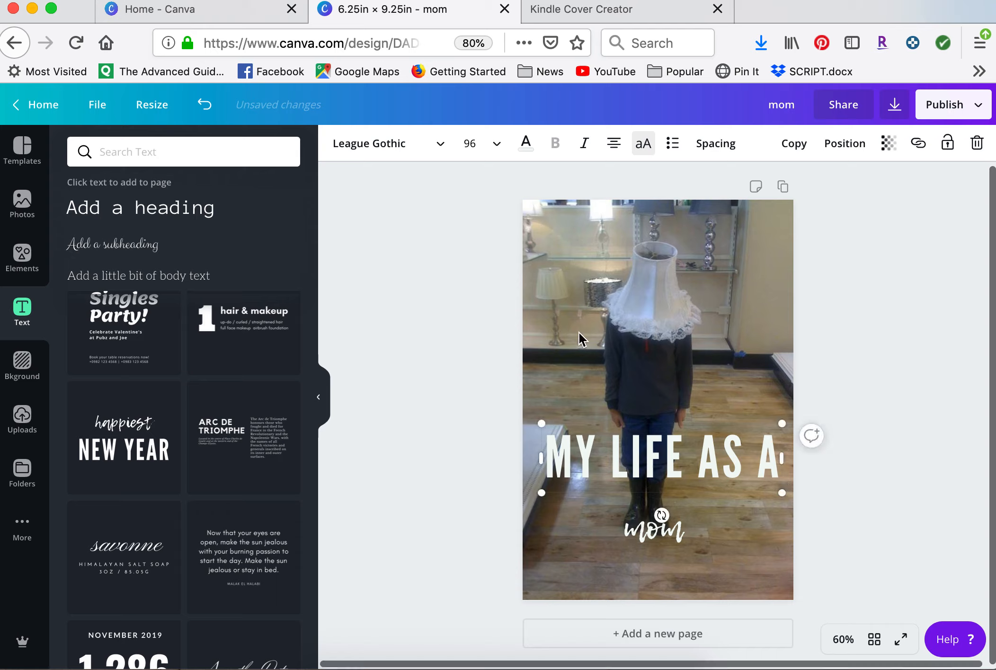
Reduce the "MY LIFE AS A" font size to 80 and move the line slightly higher on the photo.
{"action": "left_click", "coordinate": [492, 151]}
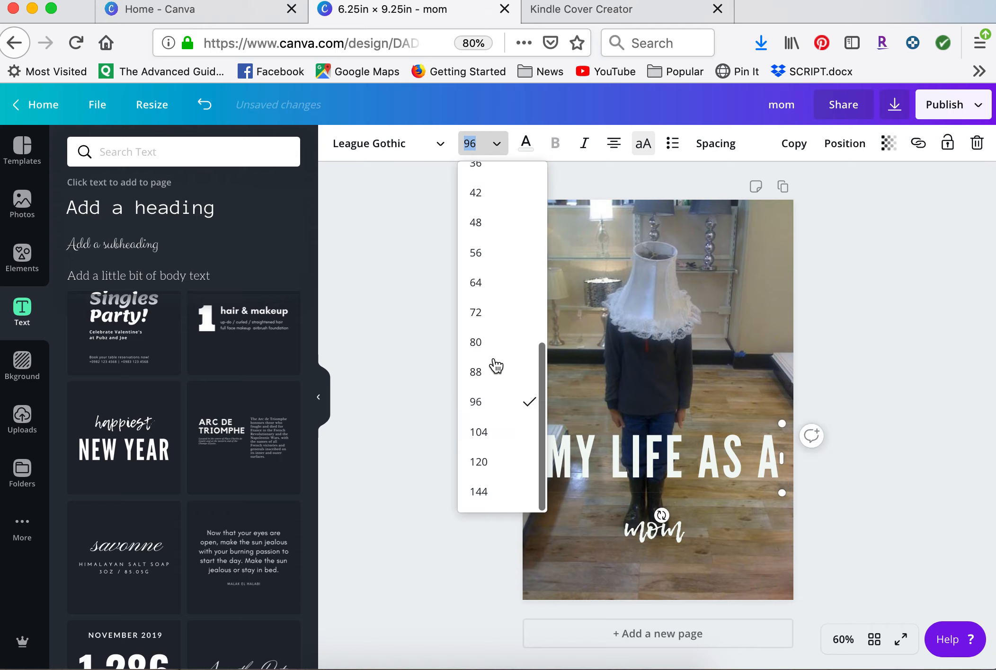
{"action": "left_click", "coordinate": [492, 366]}
{"action": "left_click", "coordinate": [496, 142]}
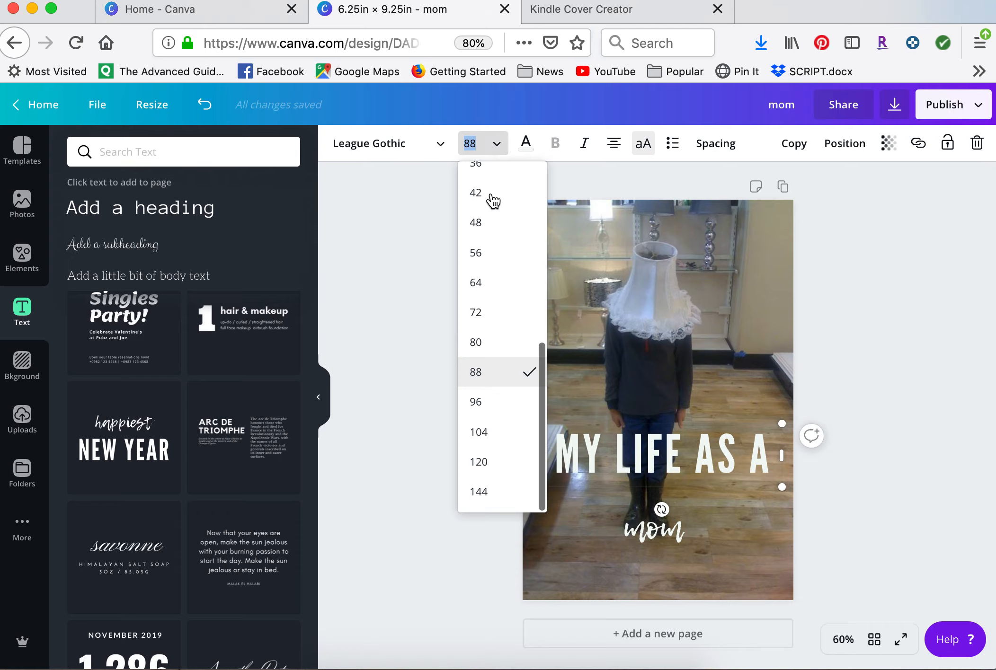
{"action": "left_click", "coordinate": [482, 341]}
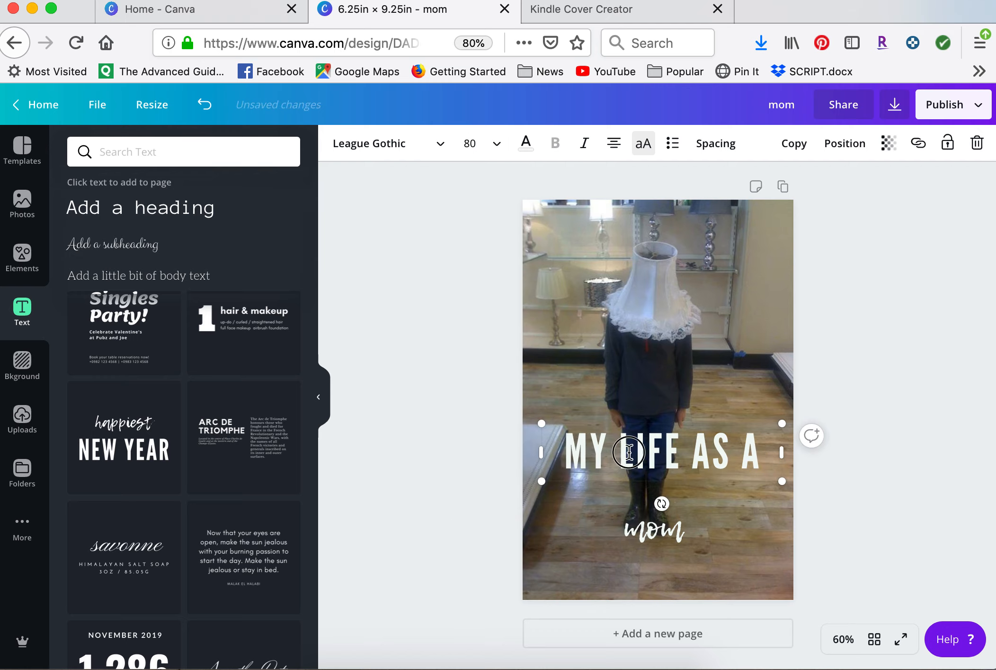
{"action": "left_click", "coordinate": [494, 475]}
{"action": "left_click_drag", "start_coordinate": [624, 457], "coordinate": [624, 415]}
Enlarge "mom" to about size 153 and position it directly beneath "MY LIFE AS A".
{"action": "left_click", "coordinate": [654, 530]}
{"action": "left_click_drag", "start_coordinate": [654, 530], "coordinate": [659, 474]}
{"action": "left_click_drag", "start_coordinate": [558, 476], "coordinate": [478, 562]}
{"action": "left_click_drag", "start_coordinate": [757, 489], "coordinate": [665, 492]}
{"action": "left_click_drag", "start_coordinate": [575, 495], "coordinate": [669, 473]}
{"action": "left_click_drag", "start_coordinate": [566, 505], "coordinate": [465, 551]}
{"action": "left_click_drag", "start_coordinate": [605, 511], "coordinate": [619, 483]}
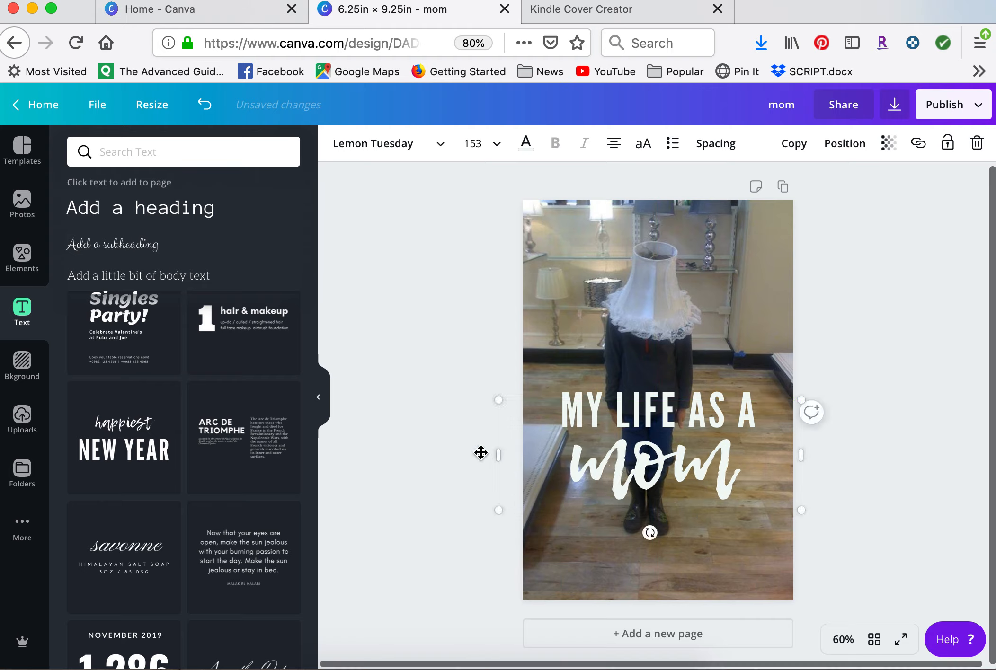
{"action": "left_click", "coordinate": [462, 453]}
{"action": "left_click", "coordinate": [611, 259]}
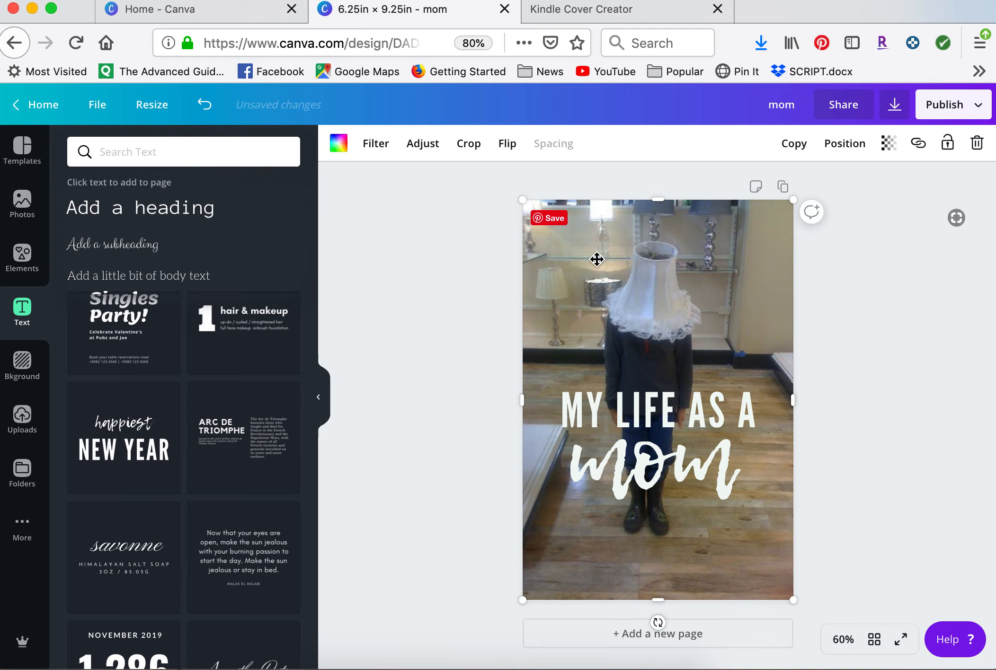
{"action": "left_click", "coordinate": [469, 148]}
{"action": "left_click_drag", "start_coordinate": [658, 400], "coordinate": [660, 400]}
{"action": "left_click_drag", "start_coordinate": [663, 400], "coordinate": [659, 399]}
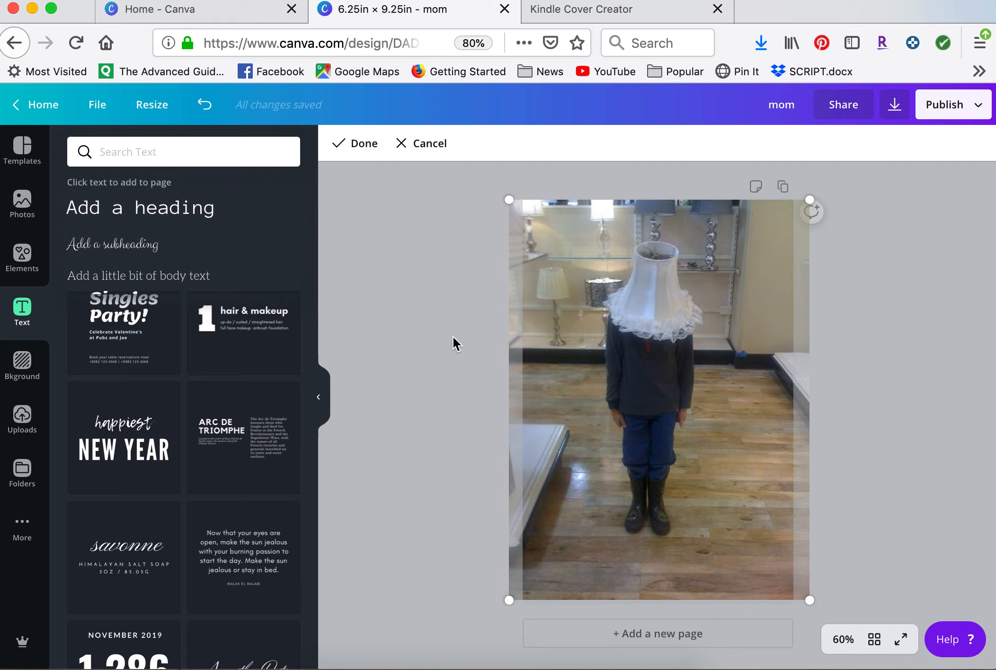
{"action": "left_click", "coordinate": [425, 151]}
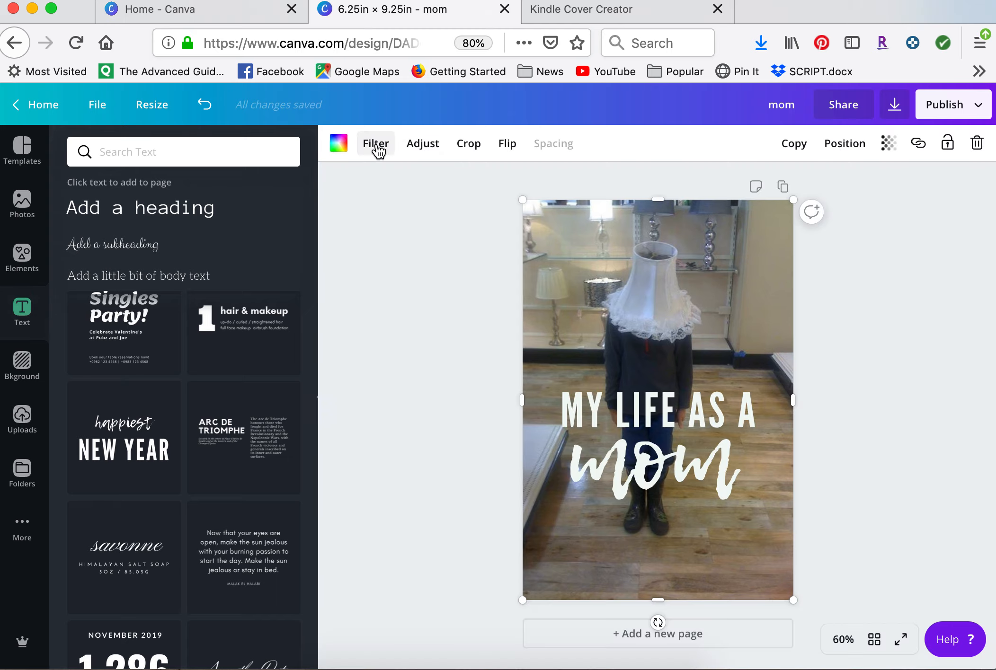
Try the Edge, Dalliance, Peony, Rosie, Drama, Greyscale, Cali and Selfie filters on the cover photo.
{"action": "left_click", "coordinate": [375, 145]}
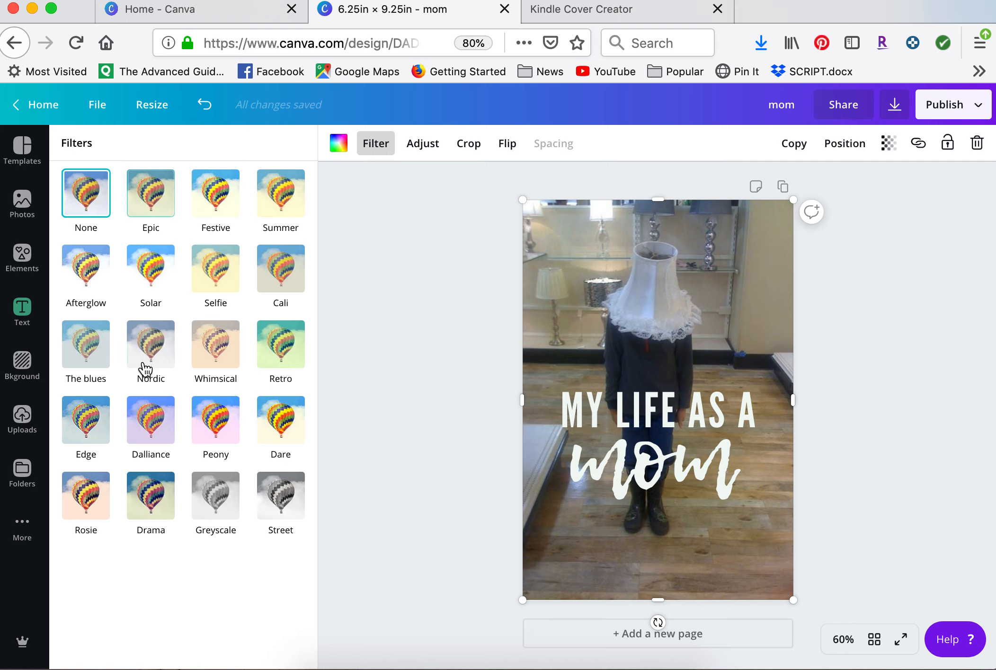
{"action": "left_click", "coordinate": [84, 434]}
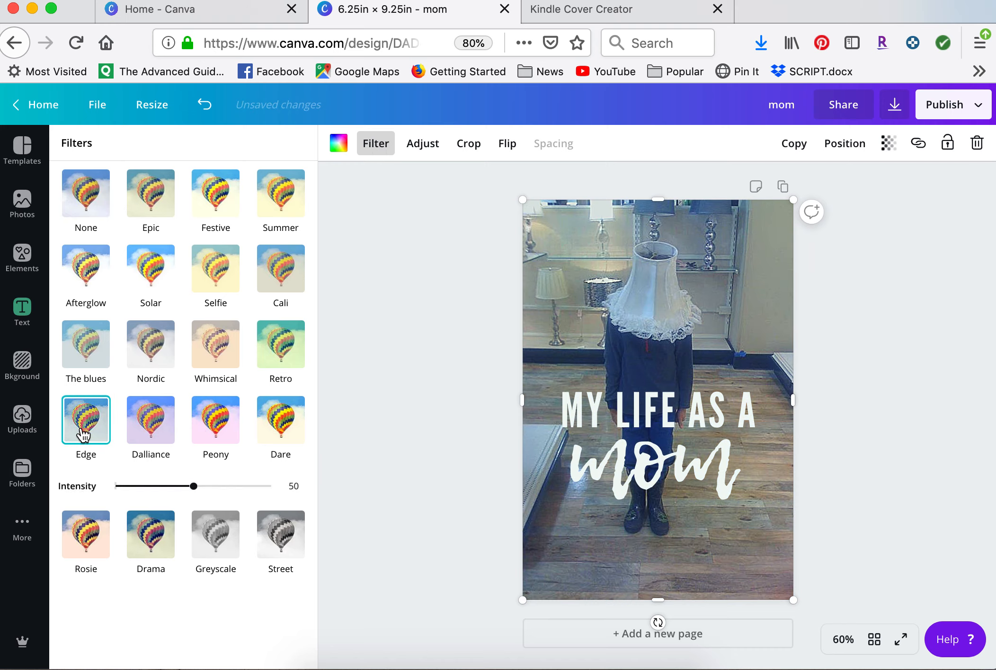
{"action": "left_click", "coordinate": [151, 428]}
{"action": "left_click", "coordinate": [211, 433]}
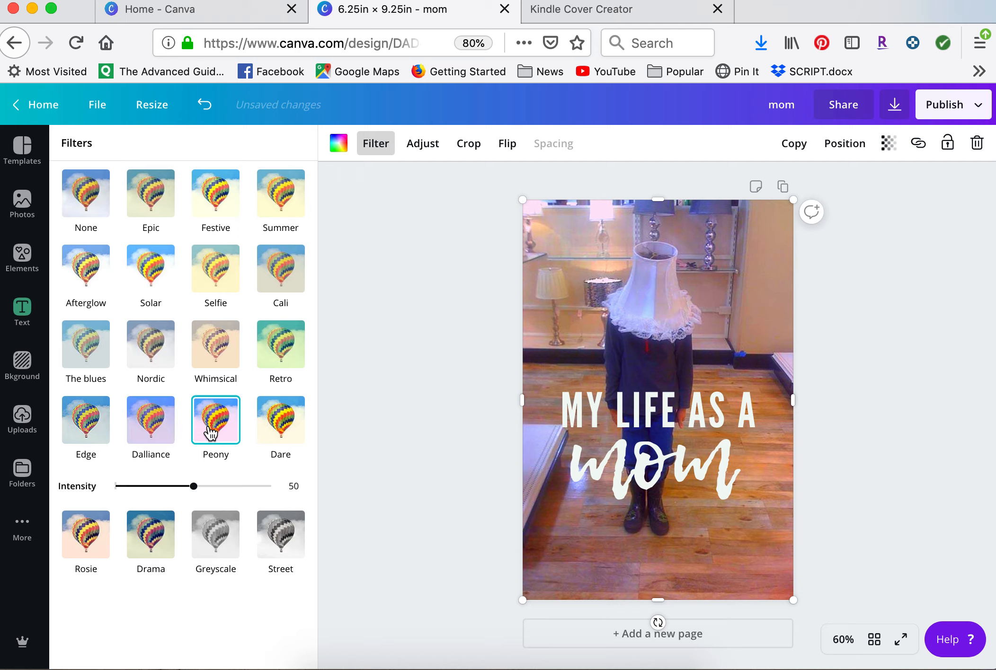
{"action": "left_click", "coordinate": [95, 543]}
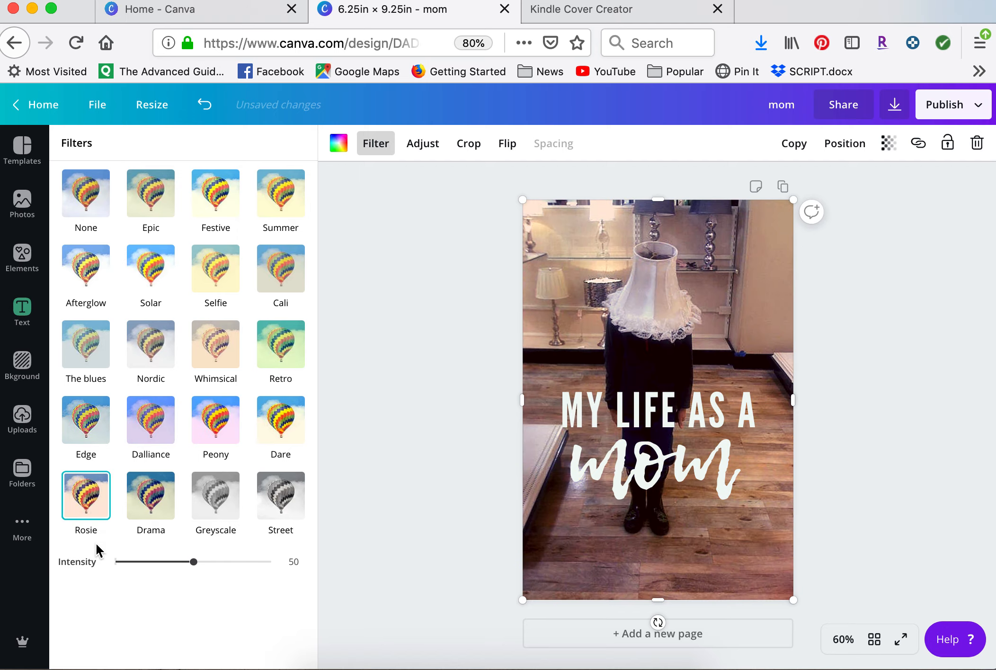
{"action": "left_click", "coordinate": [151, 502]}
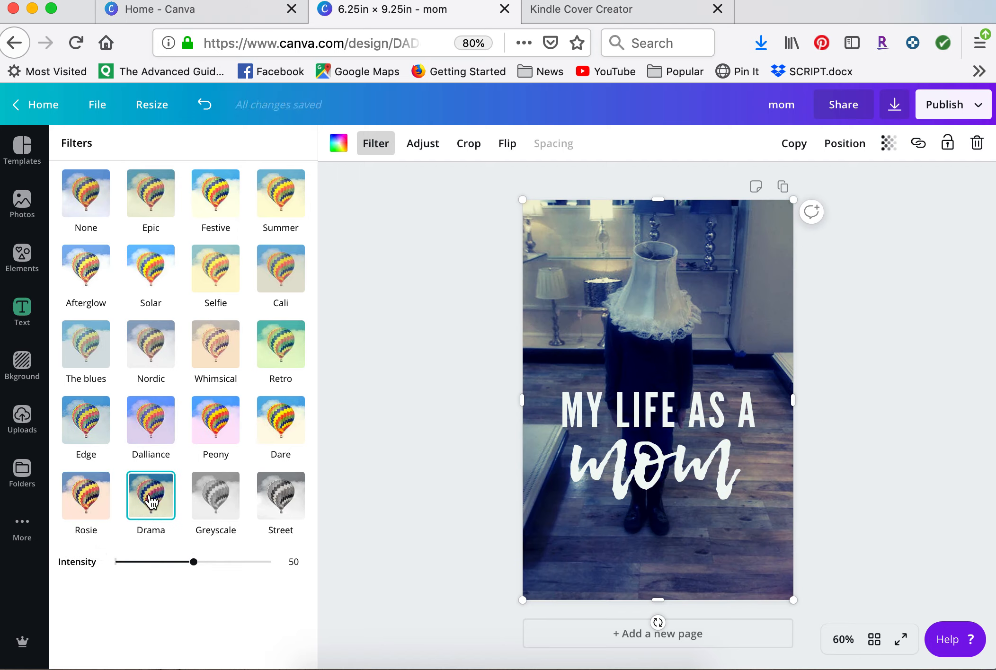
{"action": "left_click", "coordinate": [213, 494]}
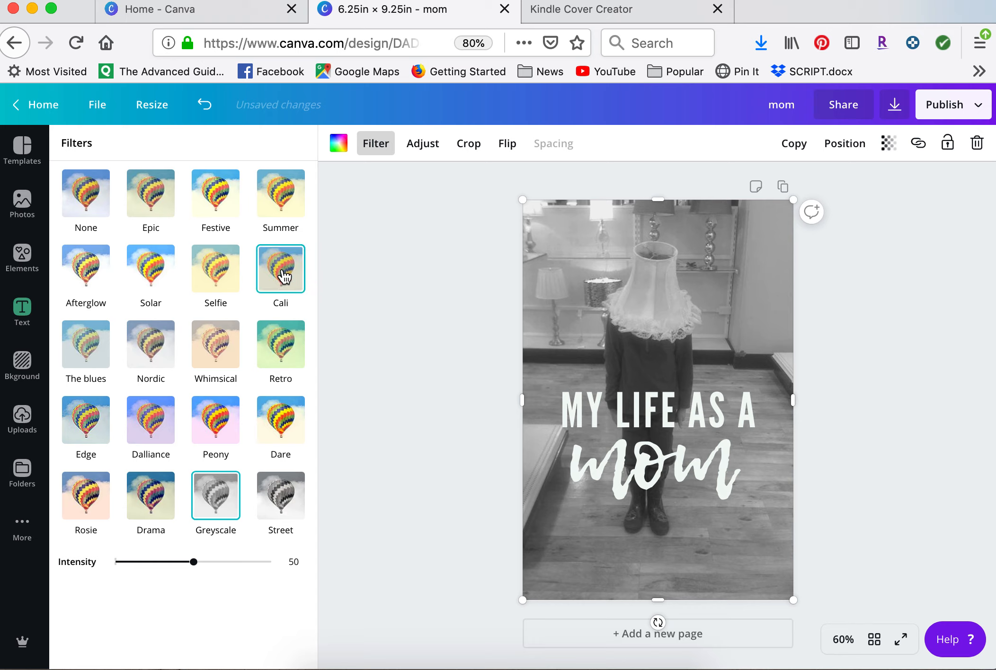
{"action": "left_click", "coordinate": [284, 275]}
{"action": "left_click", "coordinate": [215, 269]}
Apply the Solar filter to the cover photo at intensity 41 and fine-tune the photo with the image adjustments.
{"action": "left_click", "coordinate": [152, 277]}
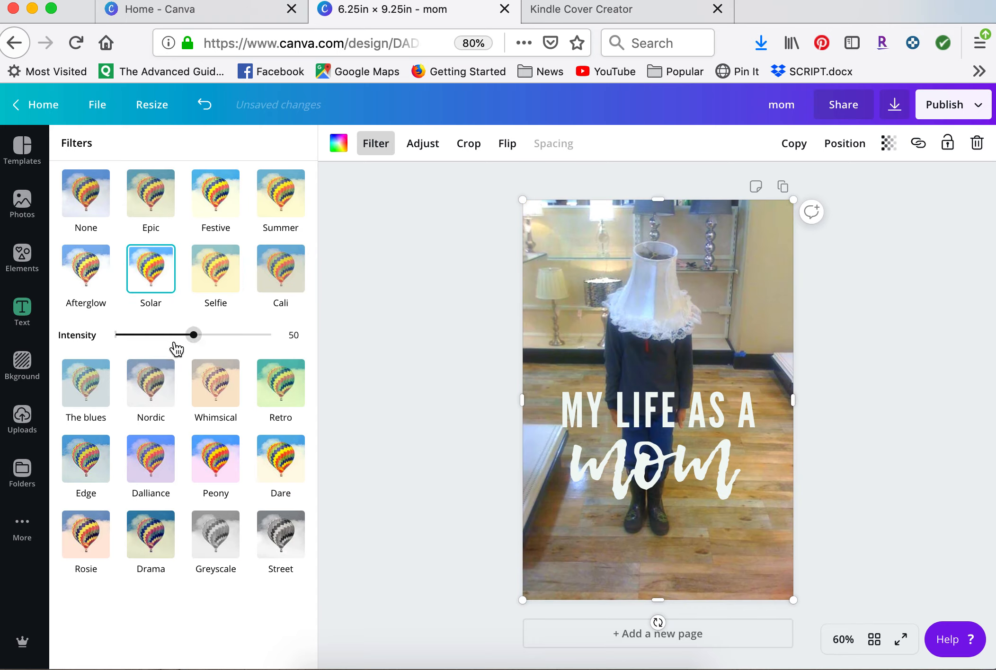
{"action": "mouse_move", "coordinate": [194, 336]}
{"action": "left_mouse_down"}
{"action": "mouse_move", "coordinate": [145, 340]}
{"action": "mouse_move", "coordinate": [181, 341]}
{"action": "left_mouse_up"}
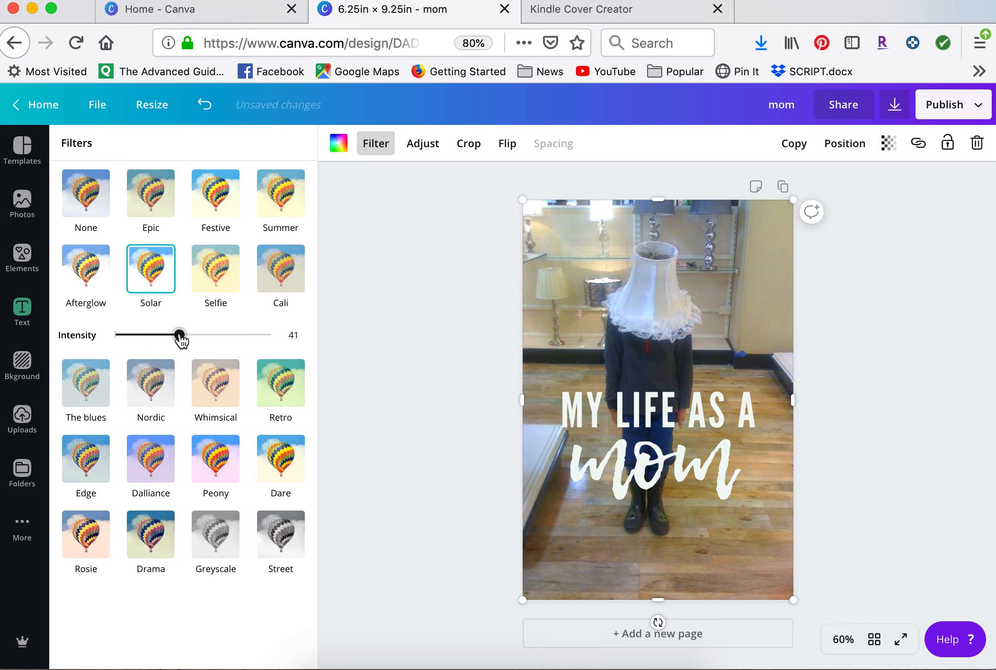
{"action": "left_click", "coordinate": [422, 146]}
{"action": "left_click_drag", "start_coordinate": [126, 360], "coordinate": [209, 358]}
{"action": "left_click", "coordinate": [409, 360]}
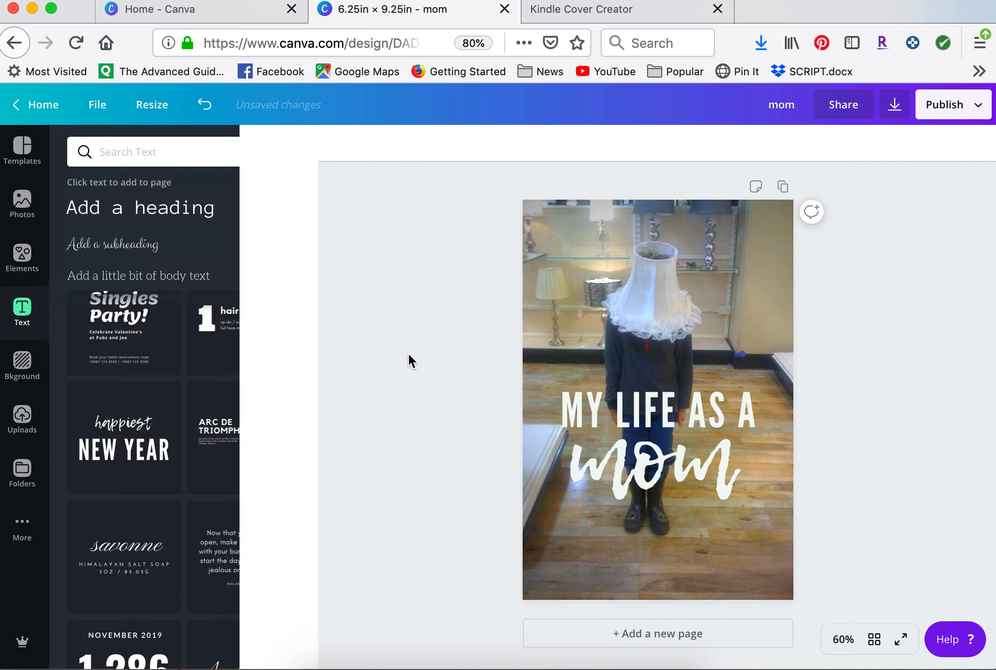
Nudge "mom" slightly to the right and download the cover as a PNG, paying for the premium image.
{"action": "left_click", "coordinate": [644, 450]}
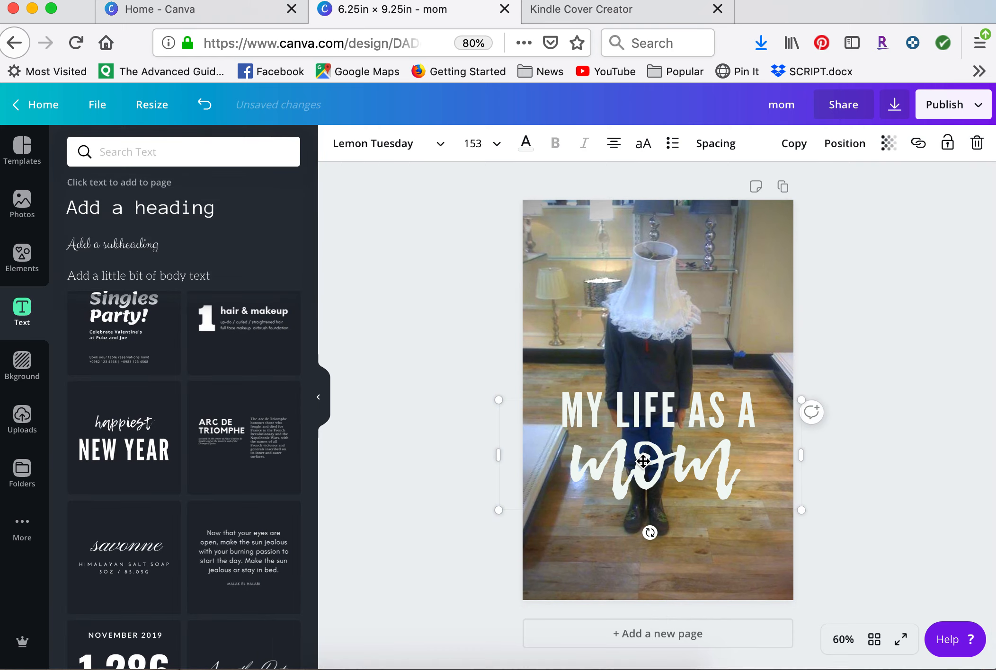
{"action": "left_click", "coordinate": [443, 477]}
{"action": "left_click", "coordinate": [894, 105]}
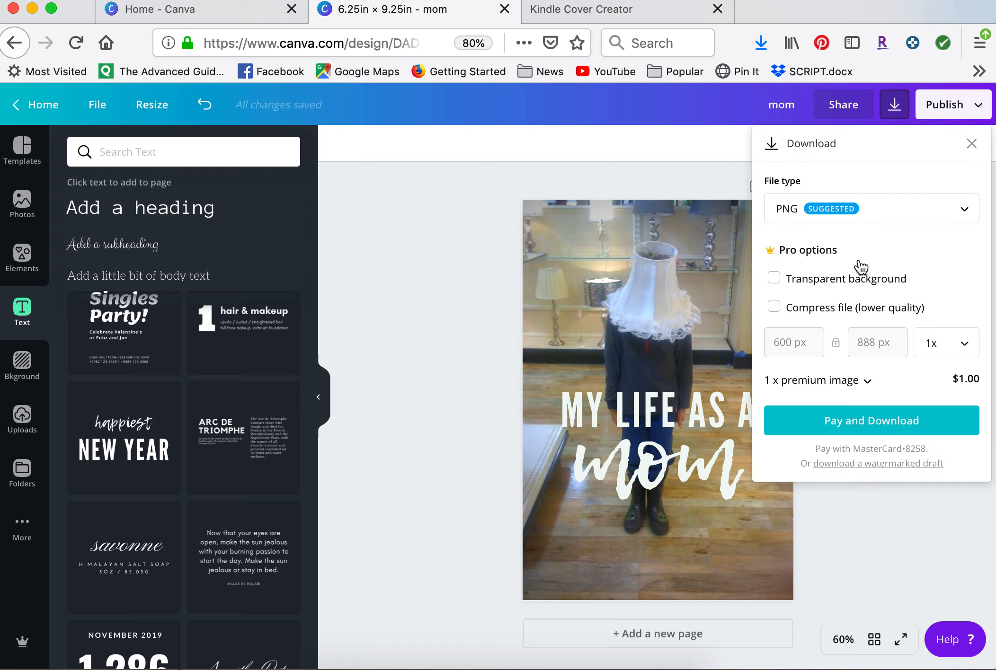
{"action": "left_click", "coordinate": [857, 418]}
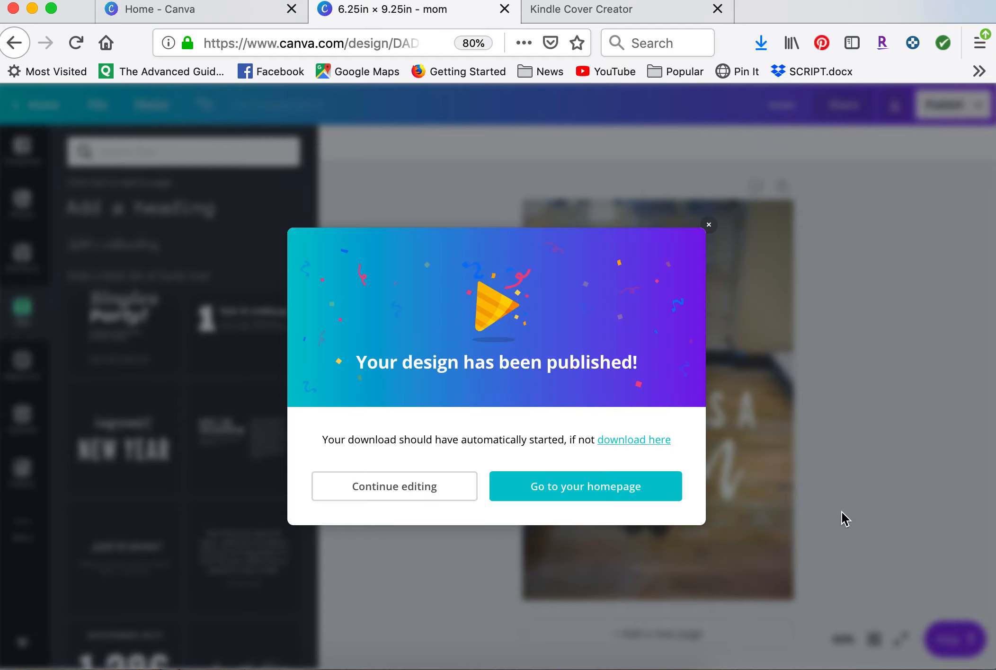
Switch to Kindle Cover Creator, start the cover over, and choose the "Use with front cover image" design.
{"action": "left_click", "coordinate": [618, 17]}
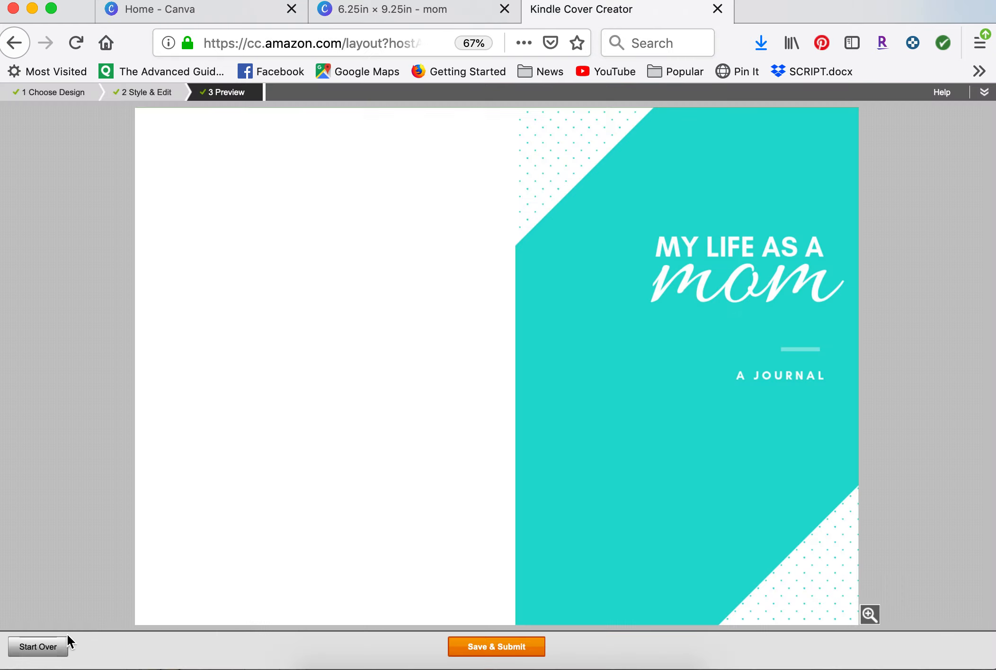
{"action": "left_click", "coordinate": [38, 646]}
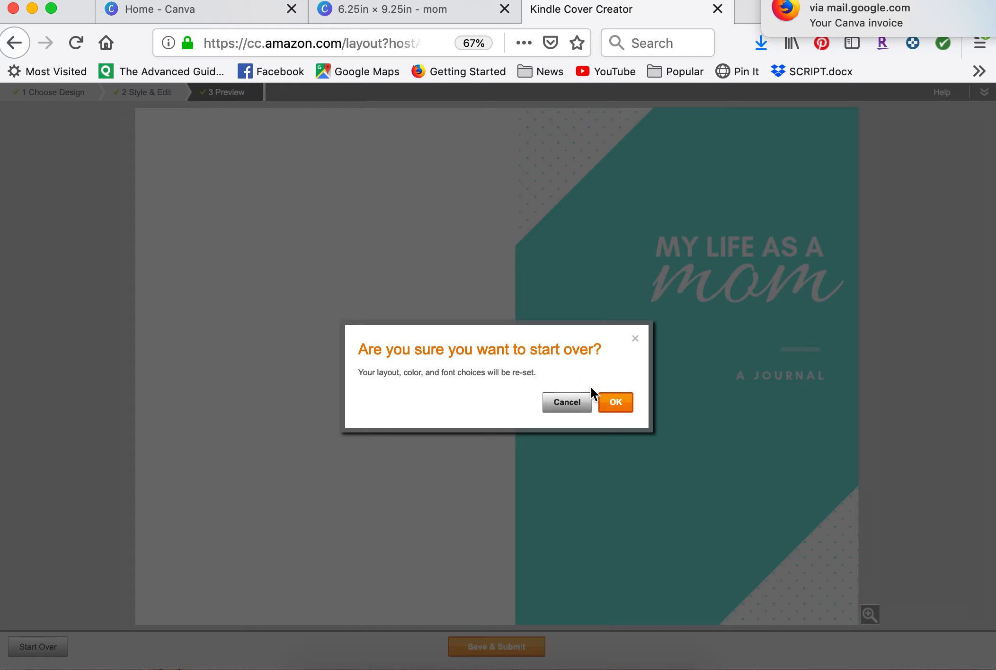
{"action": "left_click", "coordinate": [615, 403]}
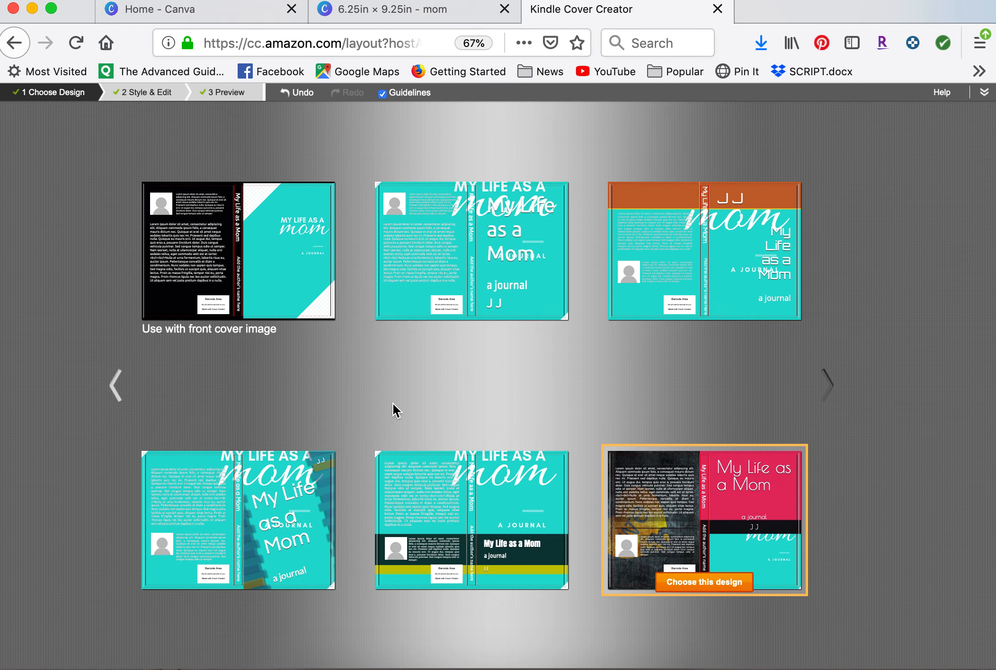
{"action": "mouse_move", "coordinate": [215, 266]}
{"action": "left_click", "coordinate": [244, 312]}
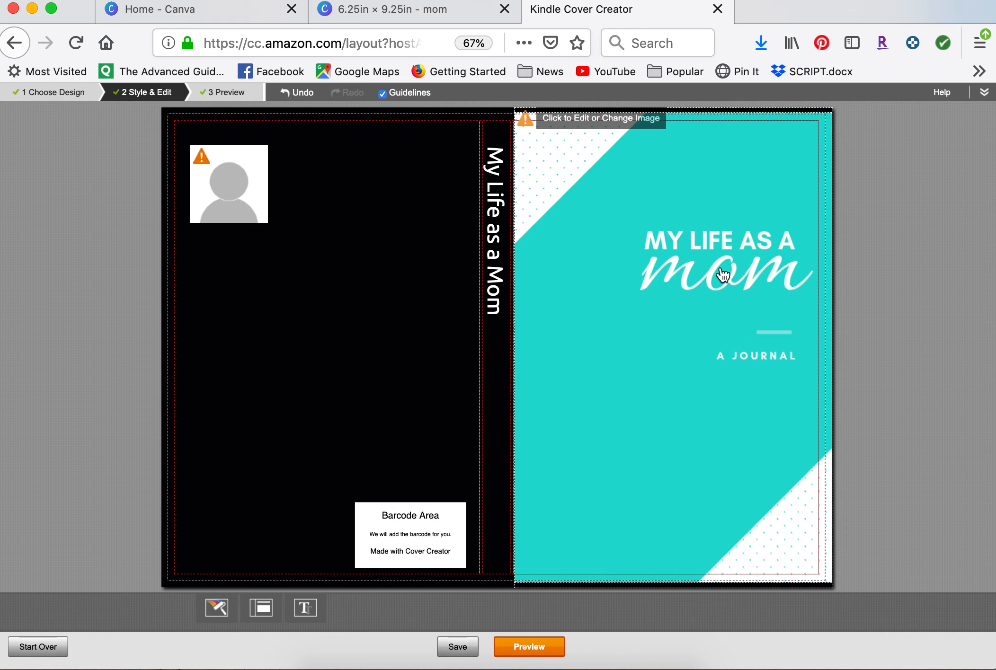
Replace the front cover image with the downloaded "MY LIFE AS A mom" photo cover from the computer.
{"action": "left_click", "coordinate": [643, 116]}
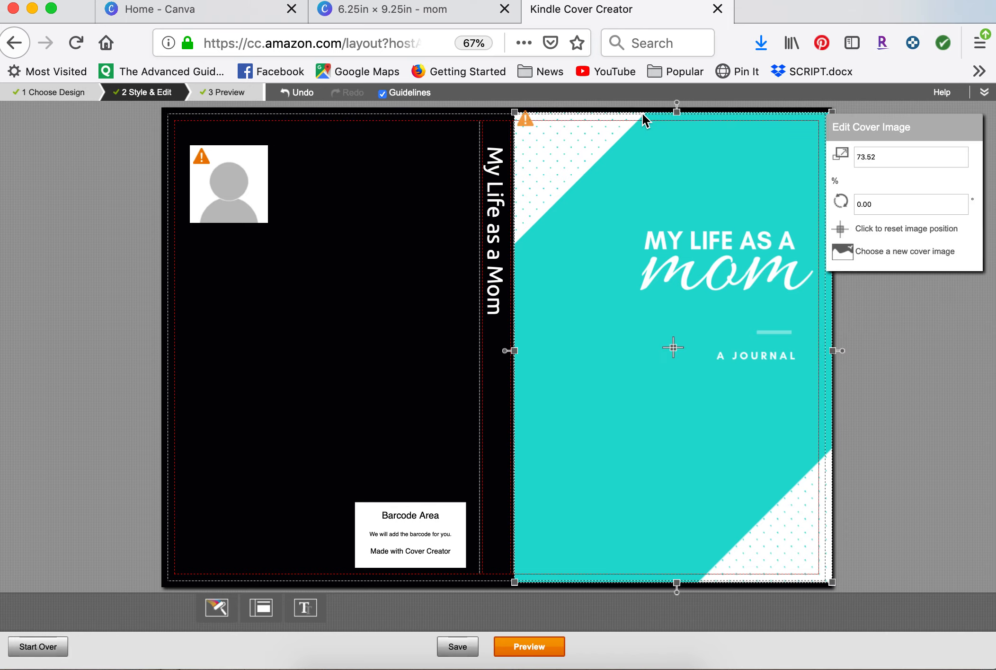
{"action": "left_click", "coordinate": [891, 253]}
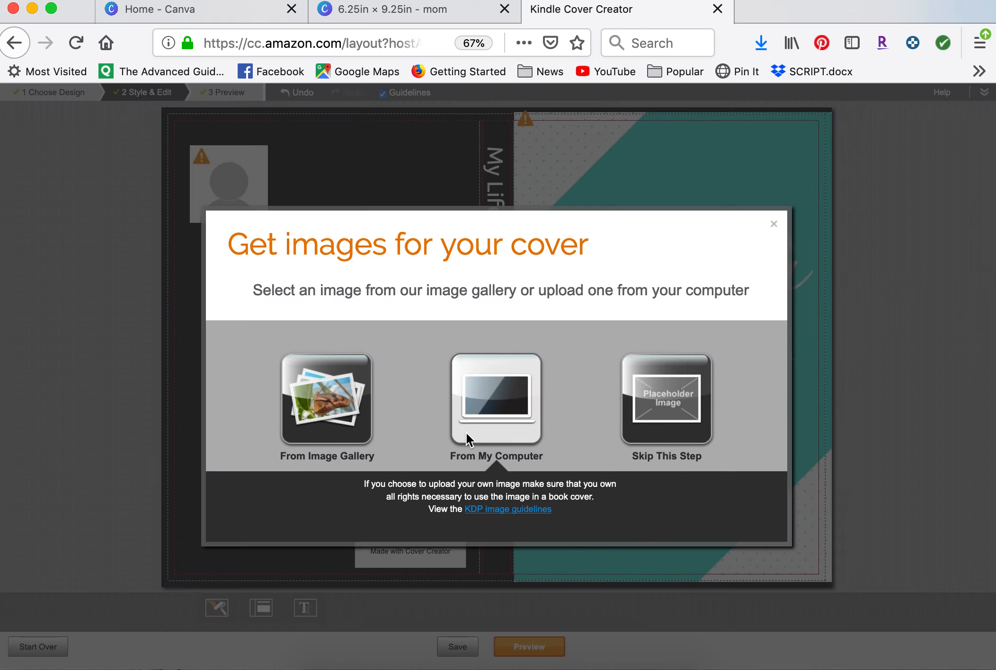
{"action": "left_click", "coordinate": [467, 431]}
{"action": "double_click", "coordinate": [248, 70]}
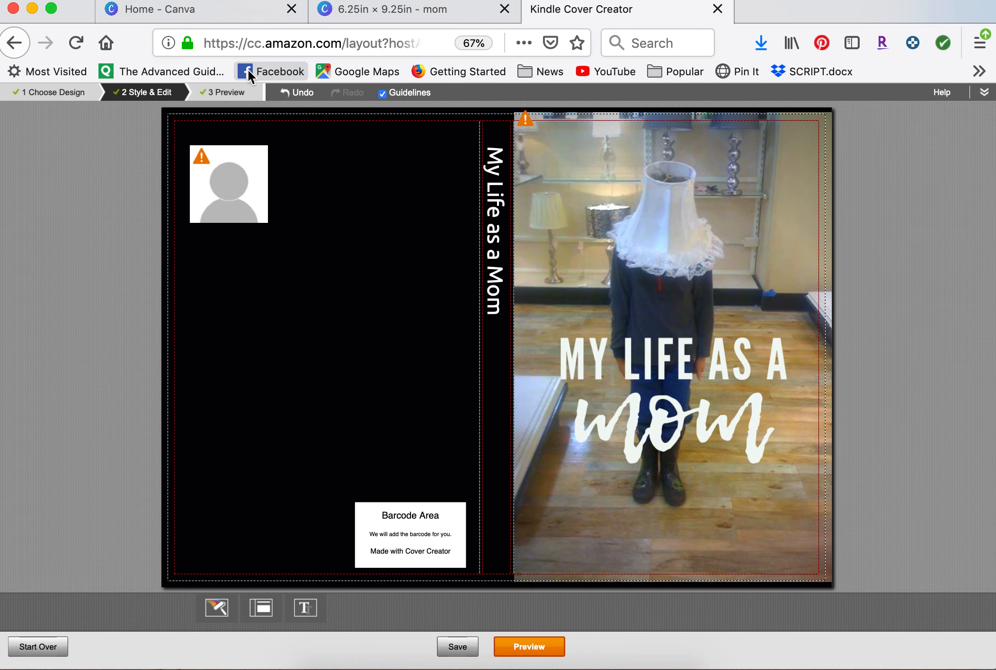
Remove the "My Life as a Mom" title text from the cover's spine.
{"action": "left_click", "coordinate": [497, 221]}
{"action": "key", "text": "BackSpace"}
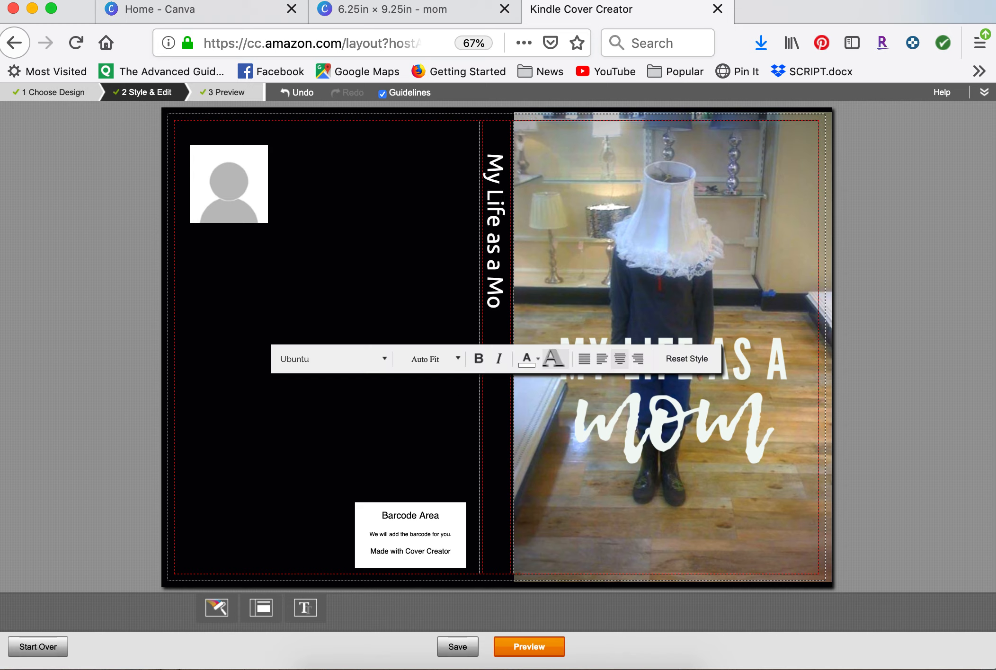
{"action": "triple_click", "coordinate": [500, 283]}
{"action": "key", "text": "BackSpace"}
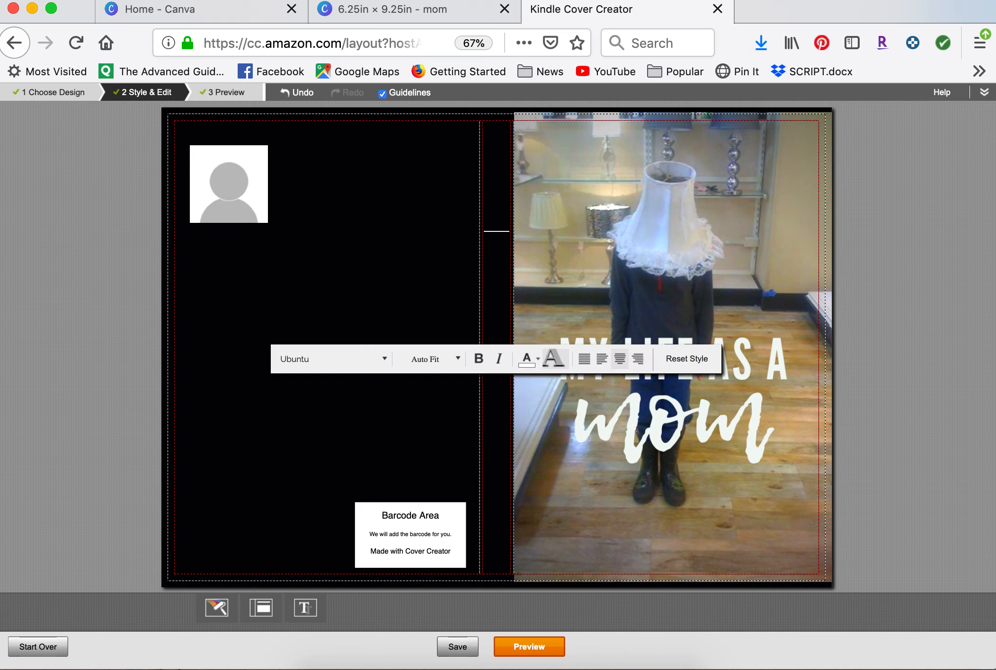
{"action": "left_click", "coordinate": [322, 432]}
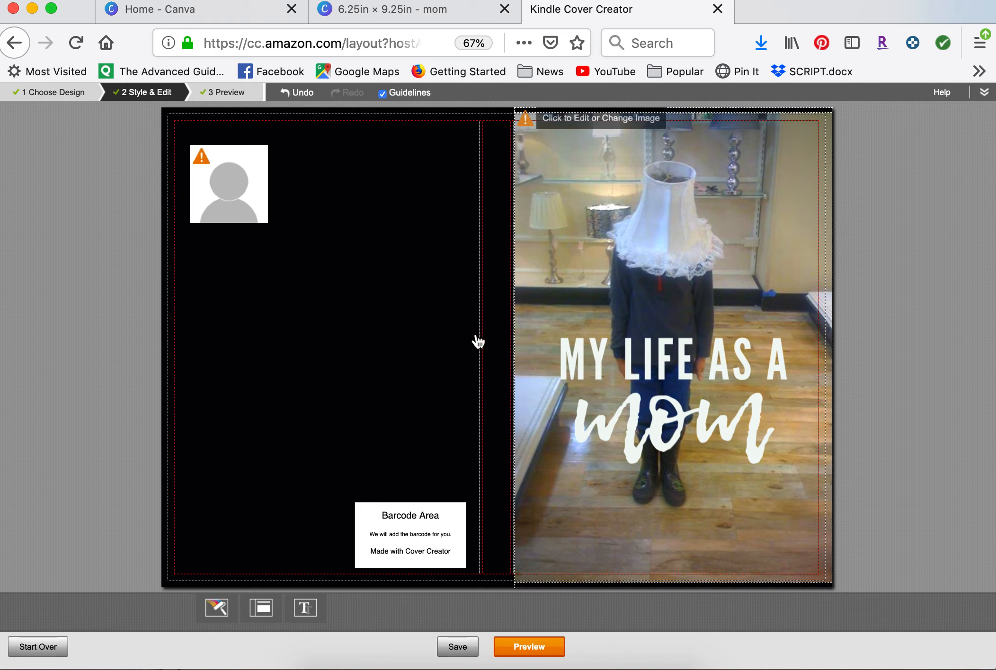
Try teal, blue and green shades for the cover's primary color, settle on dark blue, and preview the cover.
{"action": "left_click", "coordinate": [218, 608]}
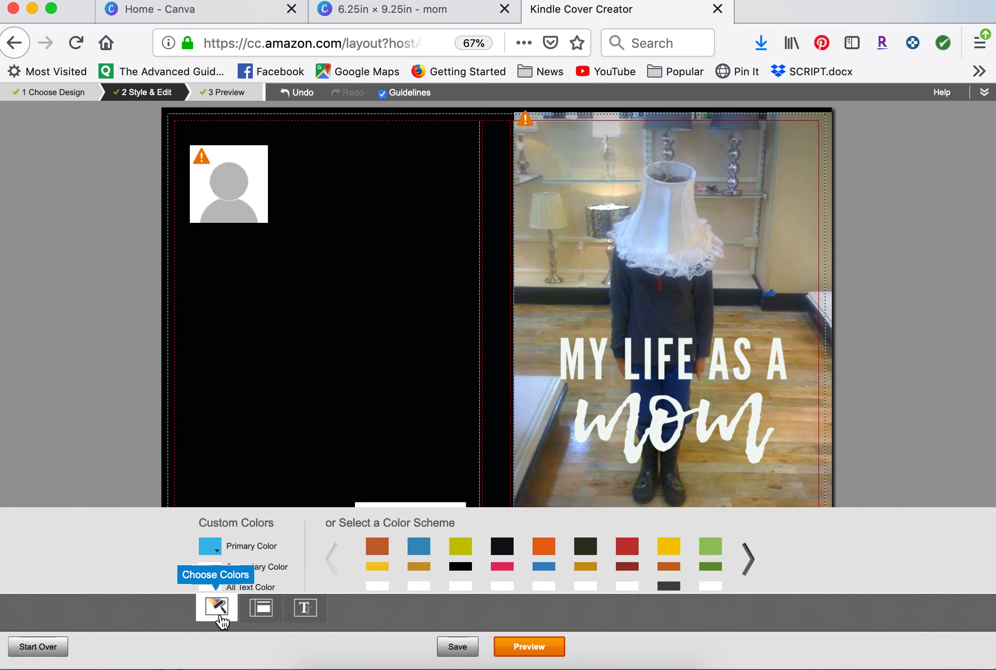
{"action": "left_click", "coordinate": [214, 552]}
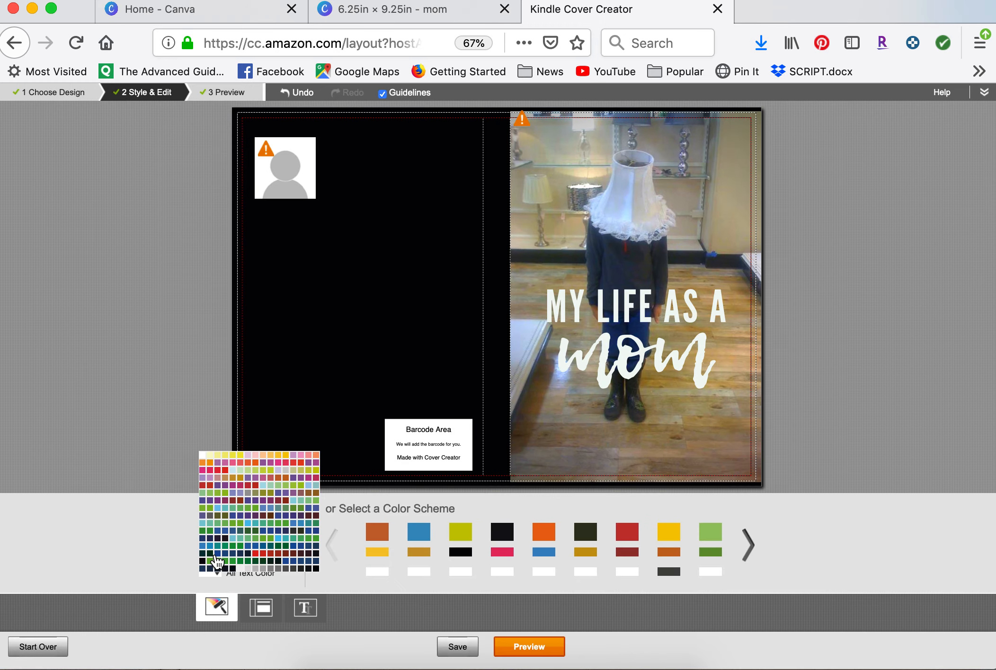
{"action": "left_click", "coordinate": [297, 531]}
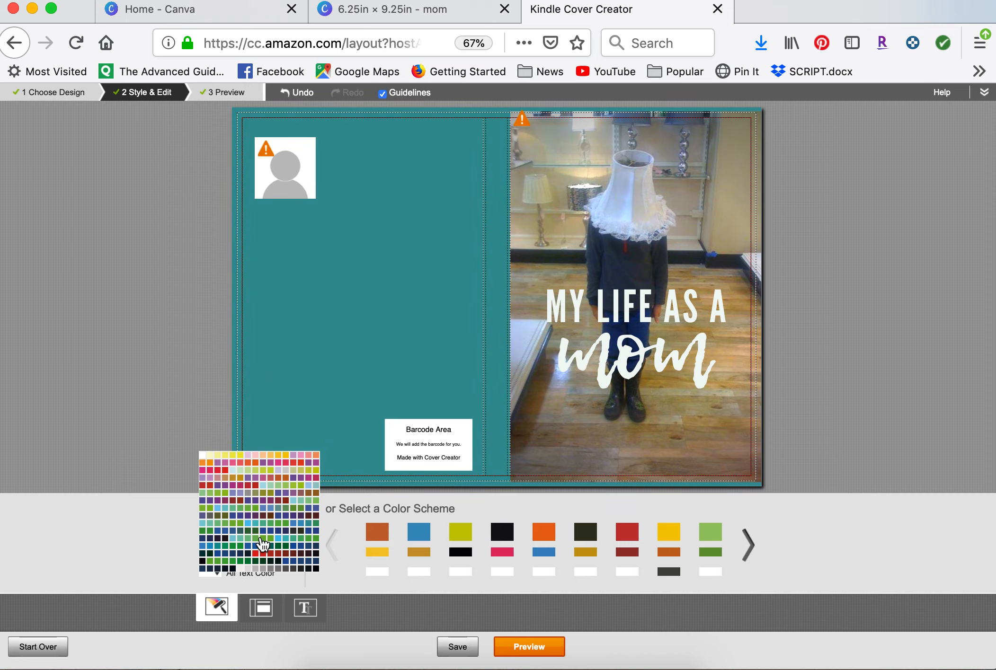
{"action": "left_click", "coordinate": [205, 549]}
{"action": "left_click", "coordinate": [225, 533]}
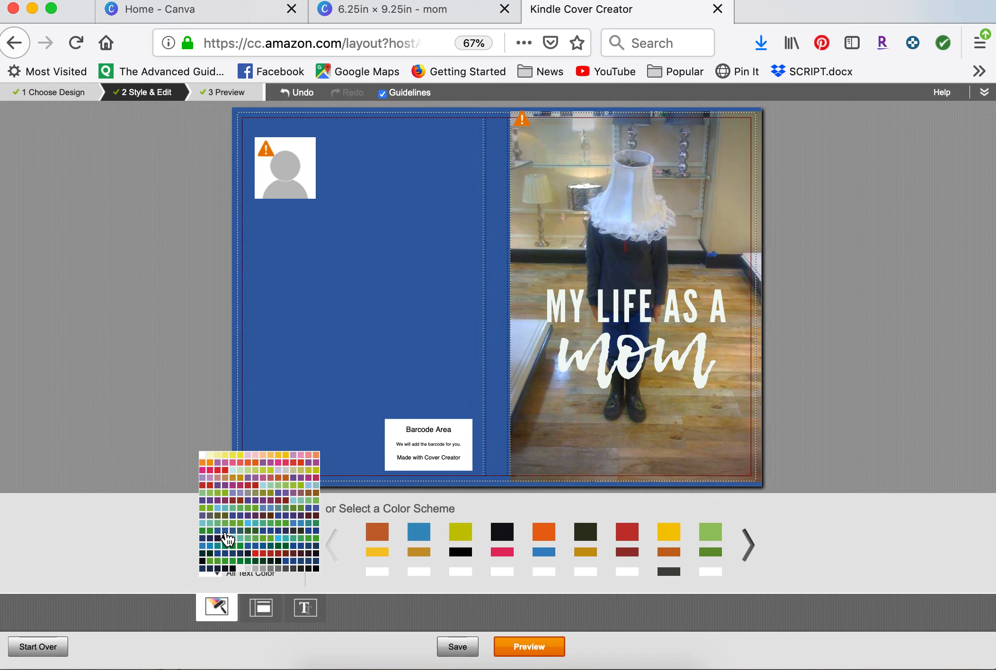
{"action": "left_click", "coordinate": [219, 537]}
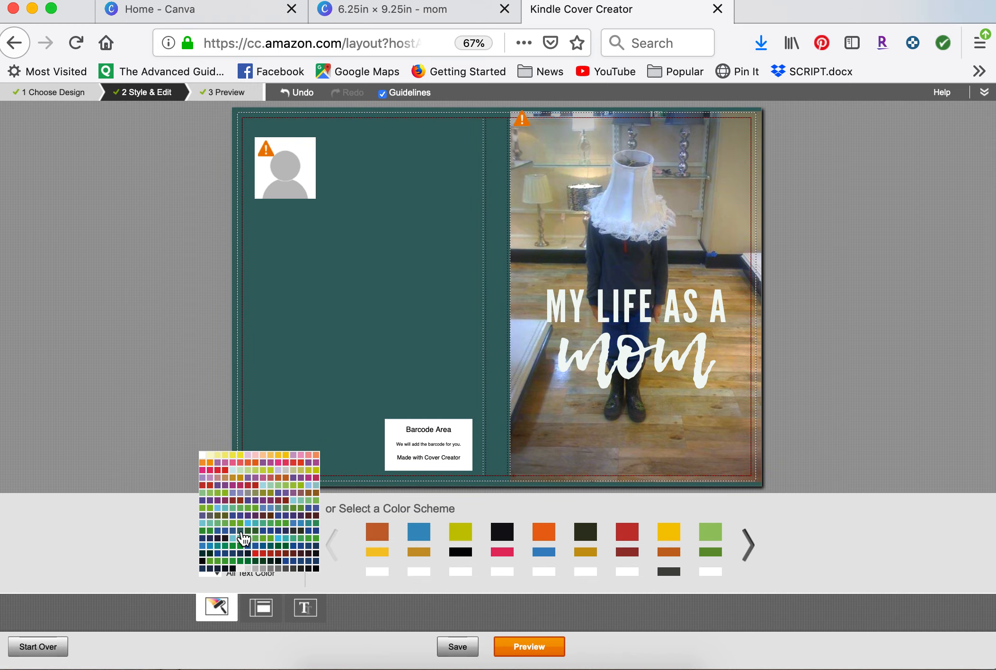
{"action": "left_click", "coordinate": [299, 563]}
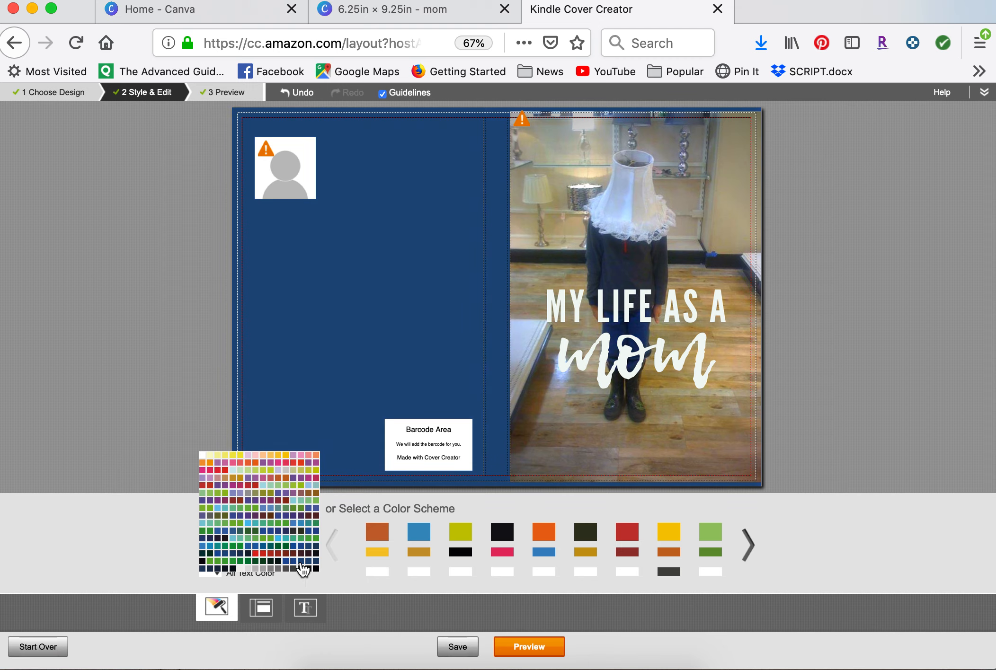
{"action": "left_click", "coordinate": [201, 421]}
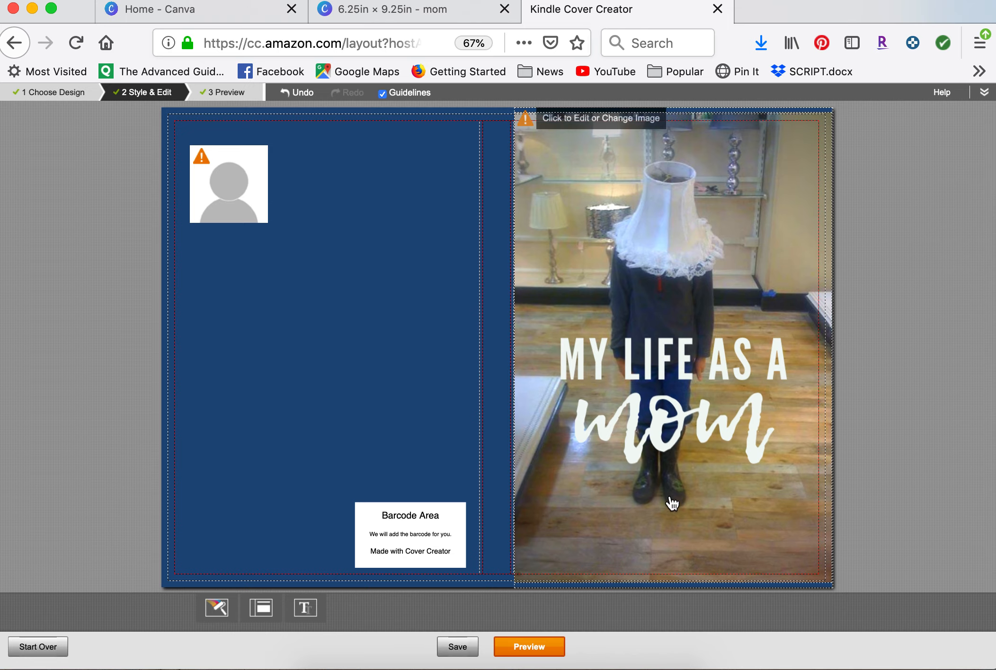
{"action": "left_click", "coordinate": [540, 649]}
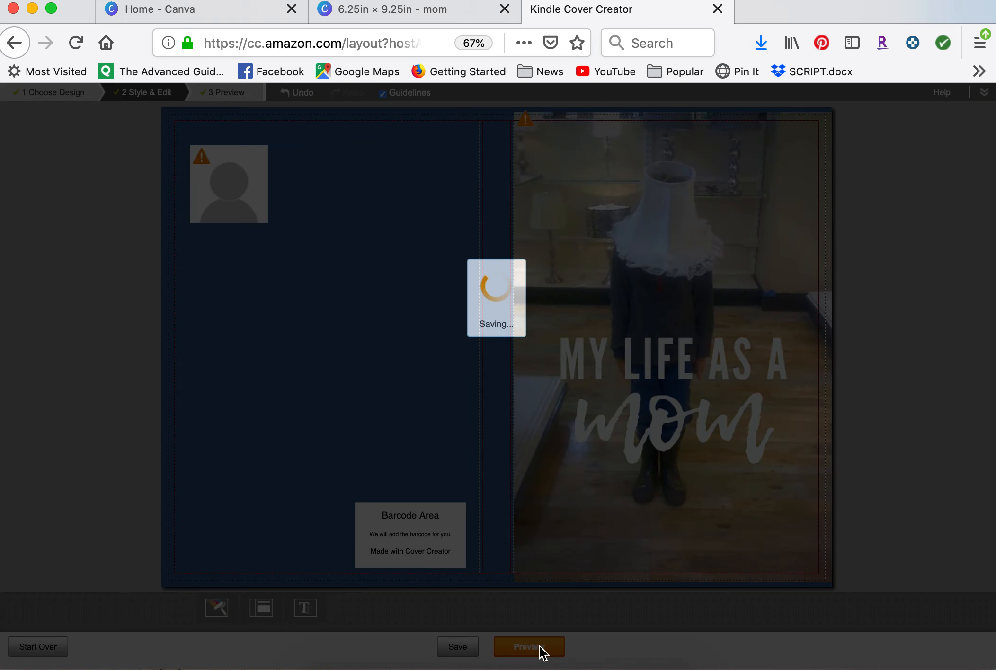
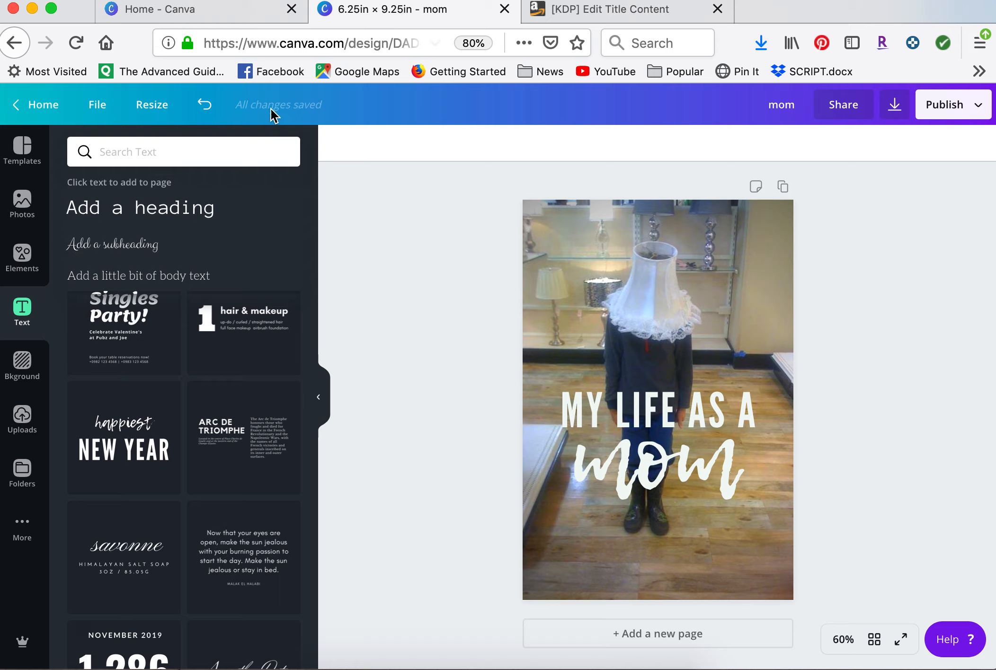
Delete the lampshade photo, the "MY LIFE AS A" and "mom" texts, and the full-page photo frame from the cover page.
{"action": "left_click", "coordinate": [569, 326]}
{"action": "key", "text": "Delete"}
{"action": "left_click", "coordinate": [601, 384]}
{"action": "key", "text": "Delete"}
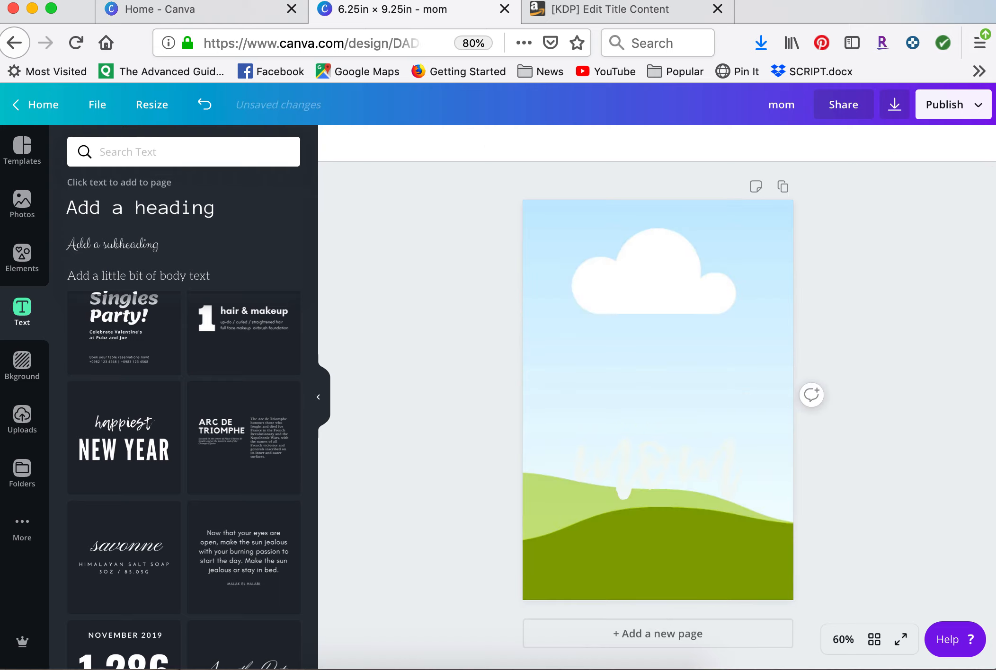
{"action": "left_click", "coordinate": [601, 370]}
{"action": "key", "text": "Delete"}
{"action": "left_click", "coordinate": [610, 436]}
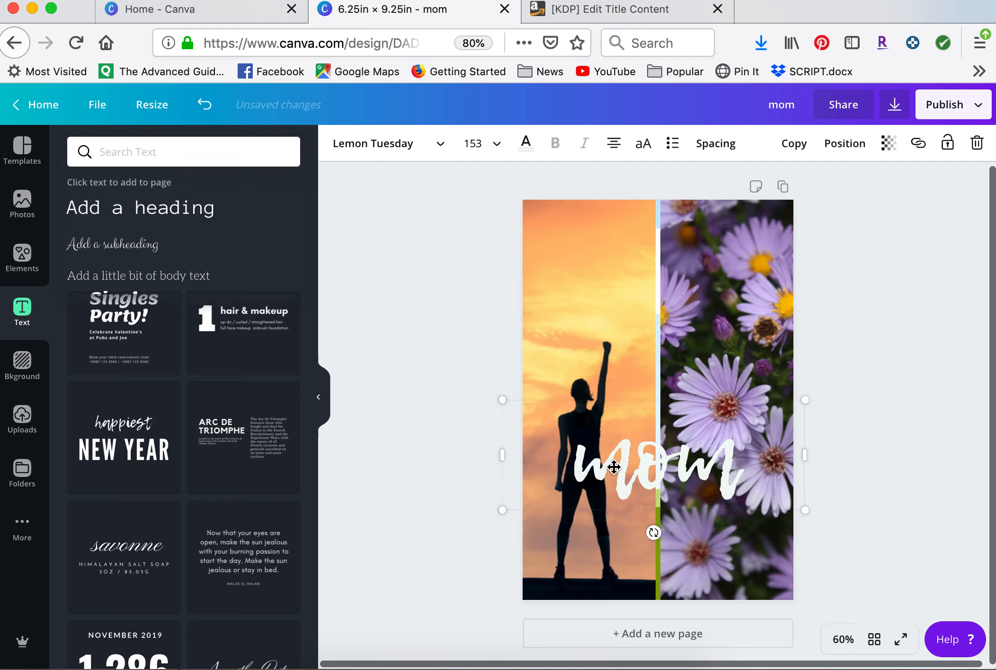
{"action": "key", "text": "Delete"}
Delete the sunset and purple flower photos and their empty grid frames so the page is blank.
{"action": "left_click", "coordinate": [624, 388]}
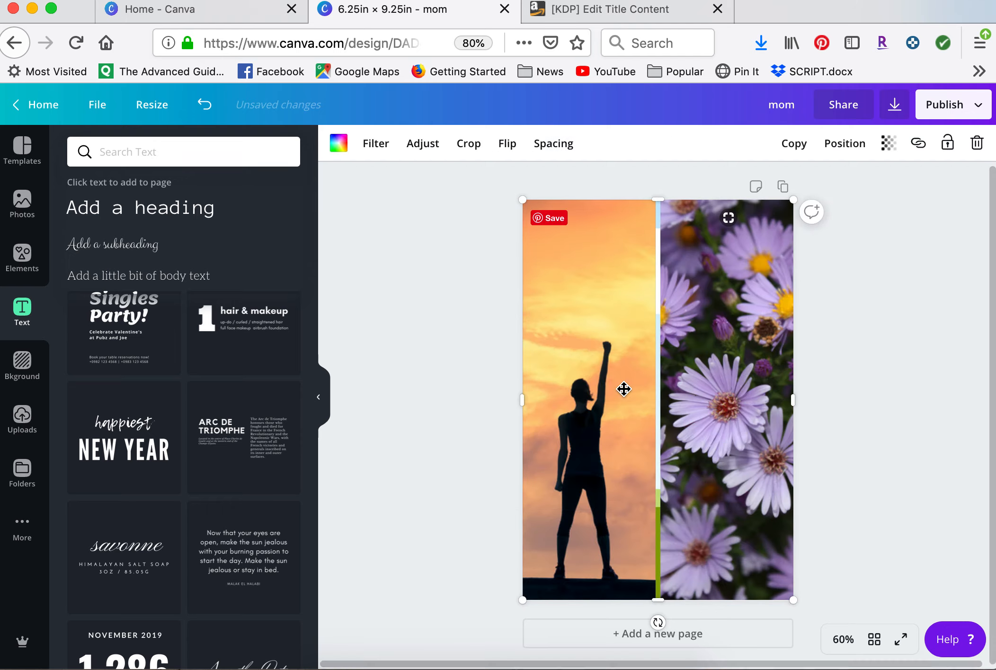
{"action": "key", "text": "Delete"}
{"action": "left_click", "coordinate": [754, 408]}
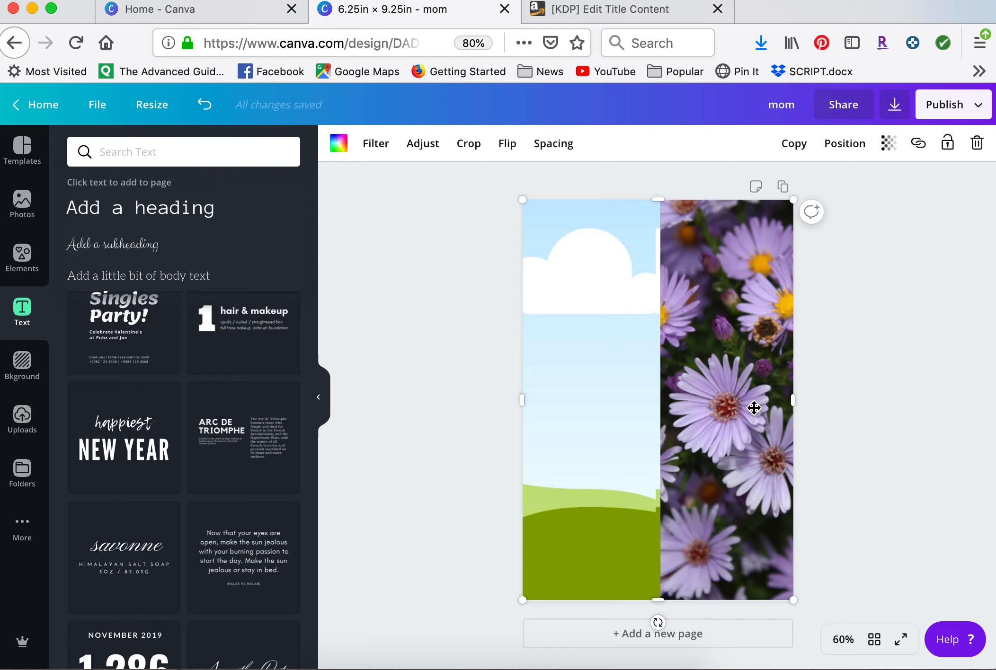
{"action": "key", "text": "Delete"}
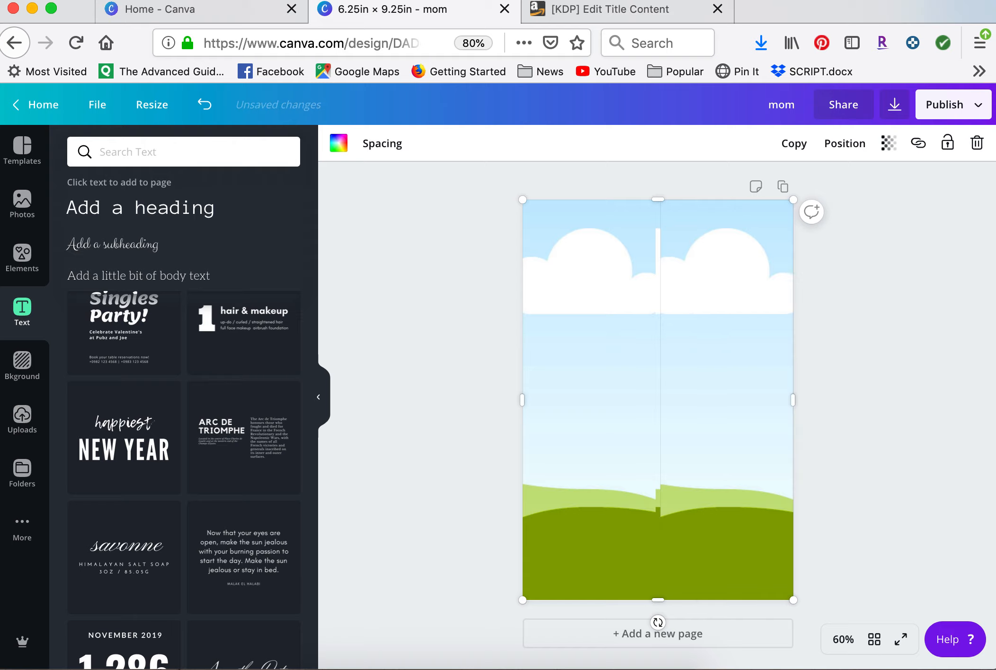
{"action": "key", "text": "Delete"}
{"action": "left_click", "coordinate": [639, 419]}
{"action": "key", "text": "Delete"}
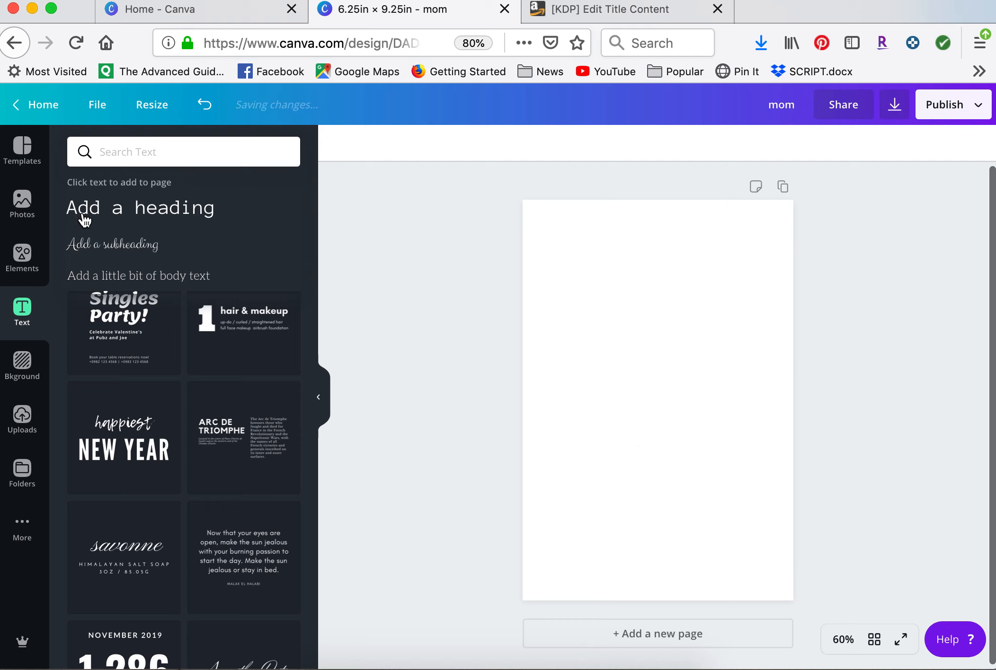
Search the templates for "book cover".
{"action": "left_click", "coordinate": [22, 156]}
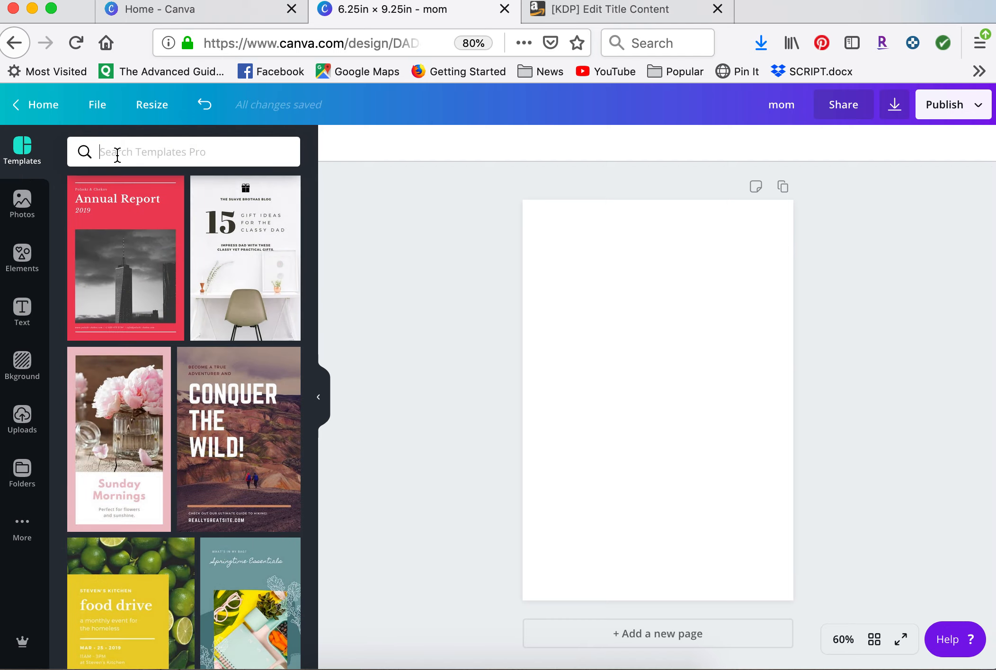
{"action": "left_click", "coordinate": [117, 152]}
{"action": "type", "text": "book cover"}
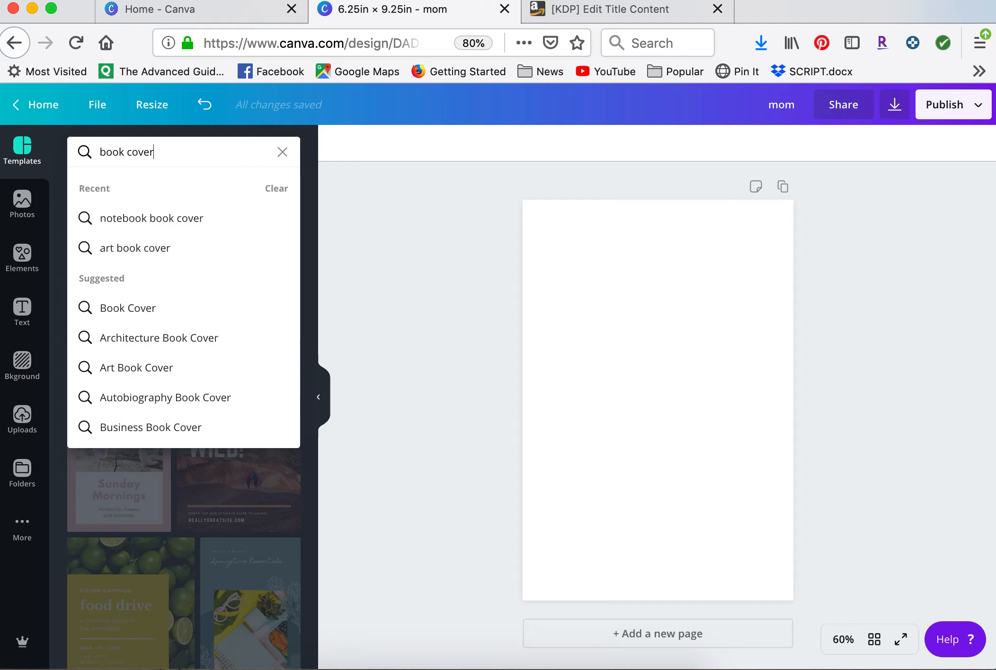
{"action": "key", "text": "Return"}
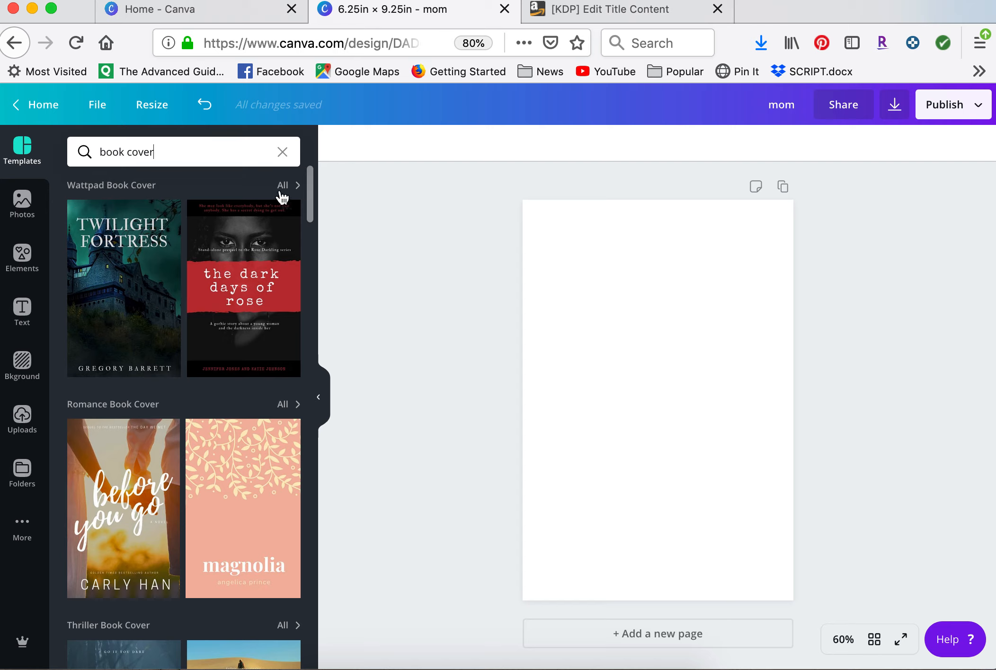
Show all Creative Book Cover templates and apply the pink "Screen Print Manual" design to the blank page.
{"action": "scroll", "coordinate": [219, 409], "scroll_direction": "down", "scroll_amount": 10}
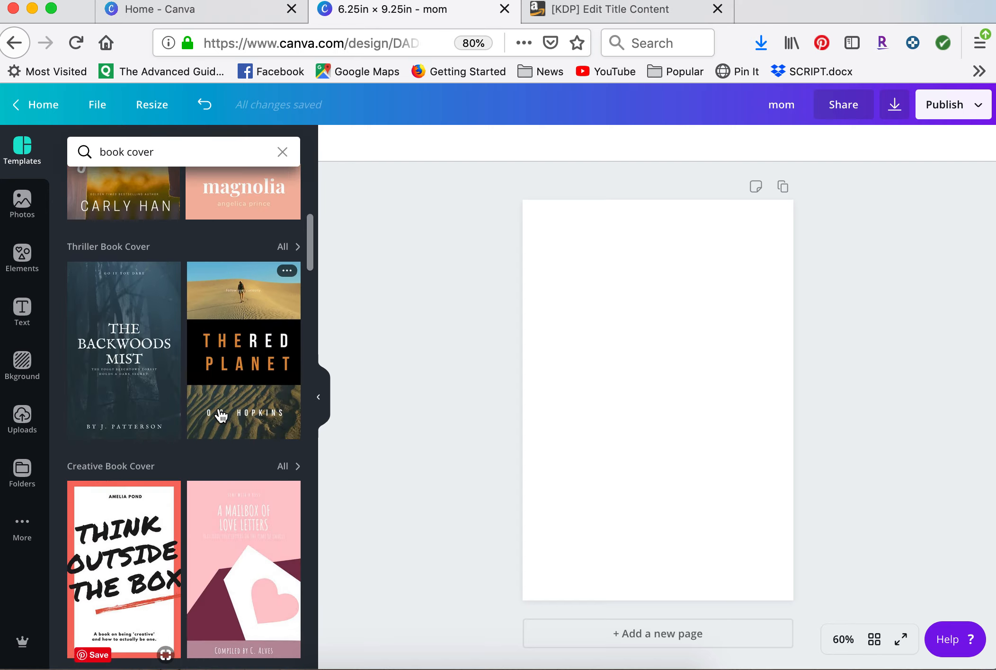
{"action": "scroll", "coordinate": [221, 416], "scroll_direction": "down", "scroll_amount": 1}
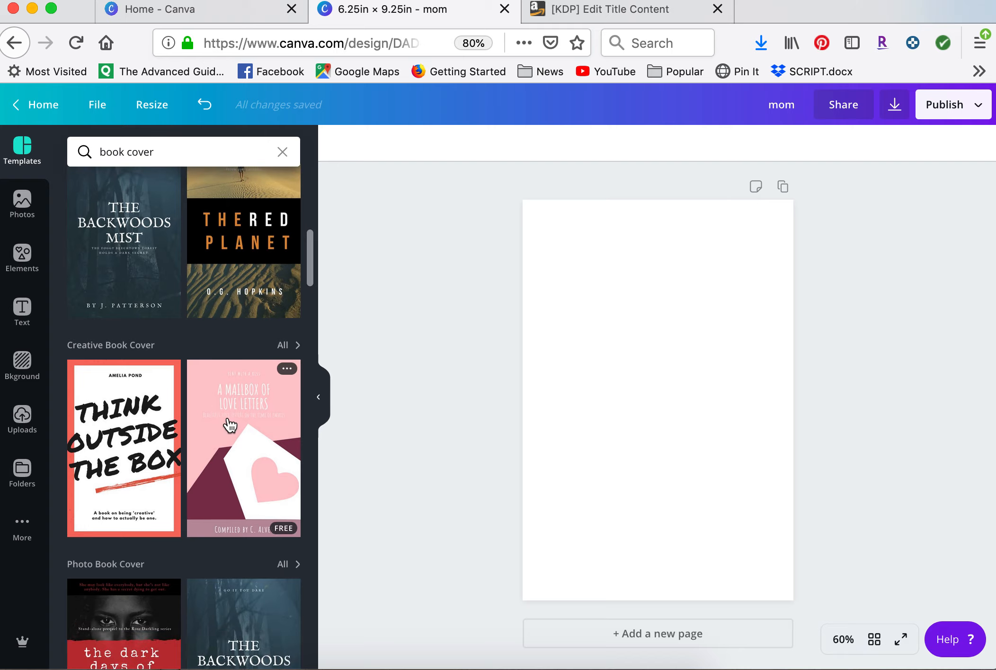
{"action": "left_click", "coordinate": [283, 347]}
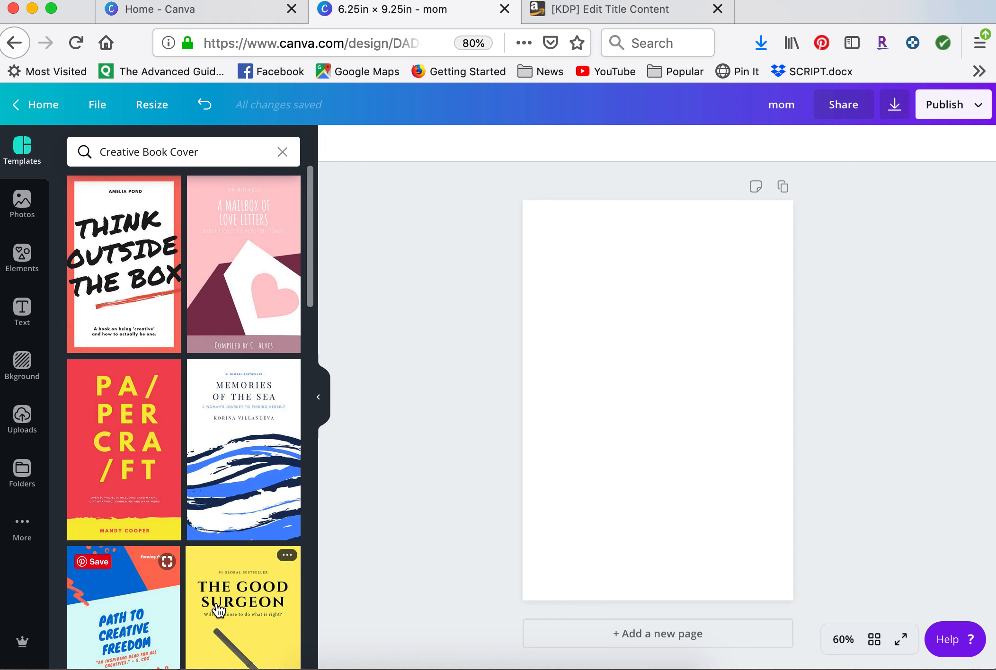
{"action": "scroll", "coordinate": [217, 606], "scroll_direction": "down", "scroll_amount": 5}
{"action": "scroll", "coordinate": [217, 610], "scroll_direction": "down", "scroll_amount": 14}
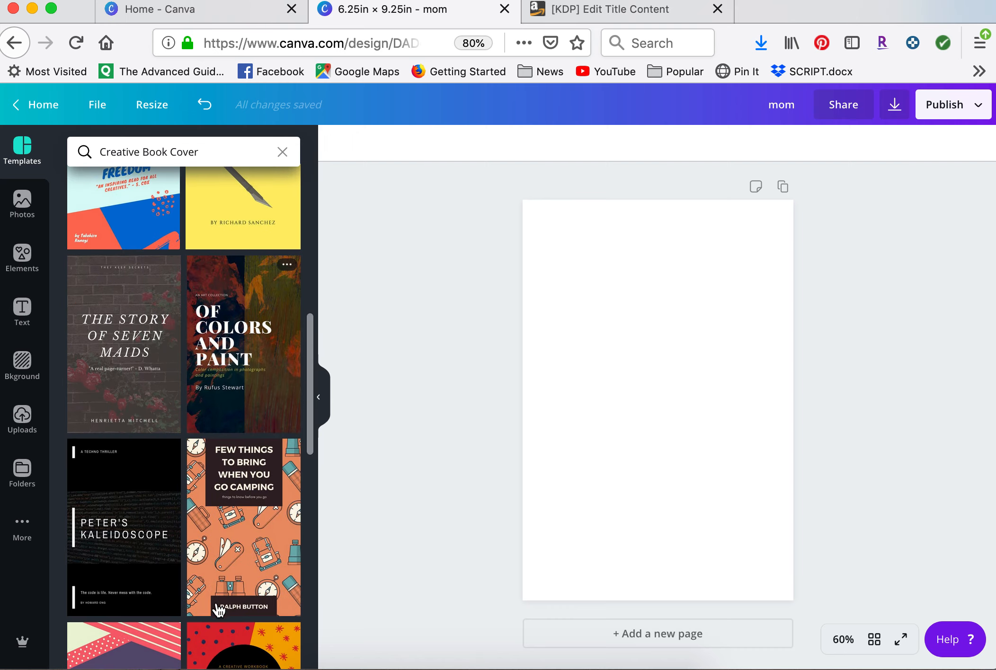
{"action": "scroll", "coordinate": [217, 611], "scroll_direction": "down", "scroll_amount": 10}
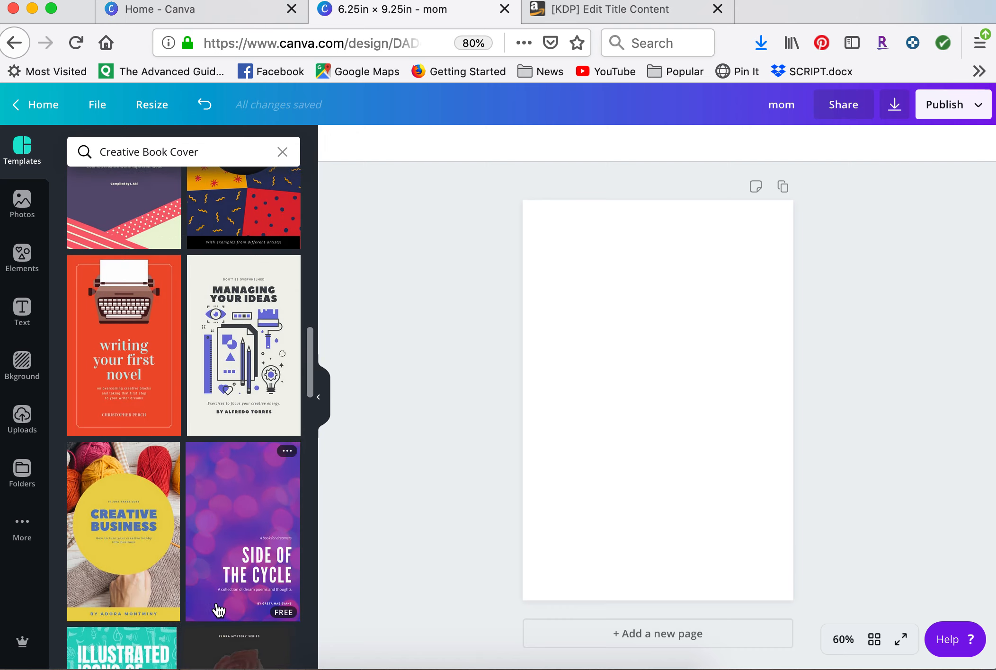
{"action": "scroll", "coordinate": [218, 610], "scroll_direction": "down", "scroll_amount": 6}
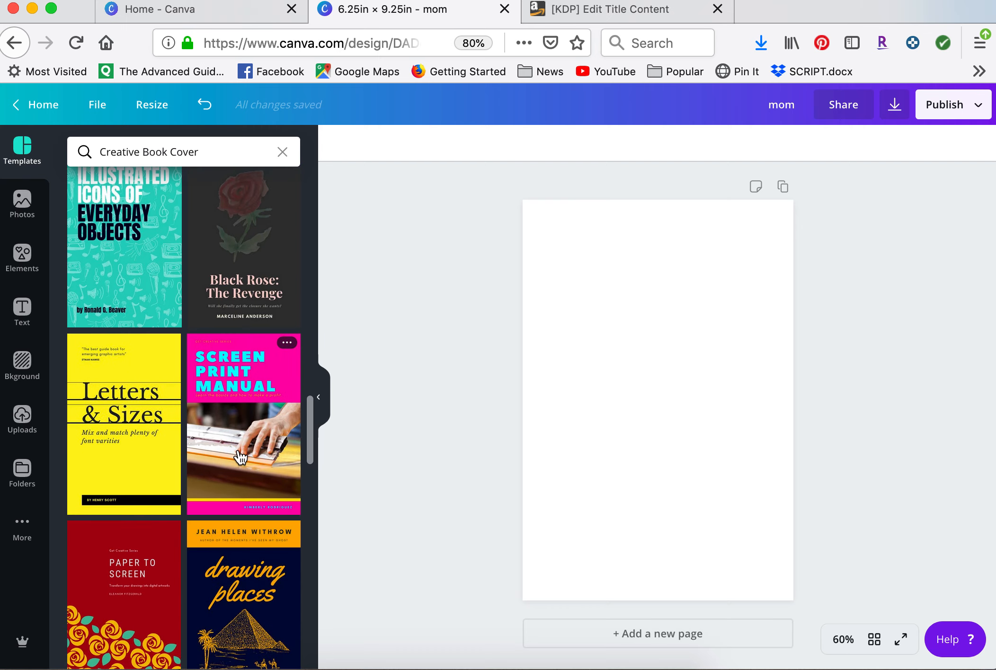
{"action": "left_click", "coordinate": [240, 456]}
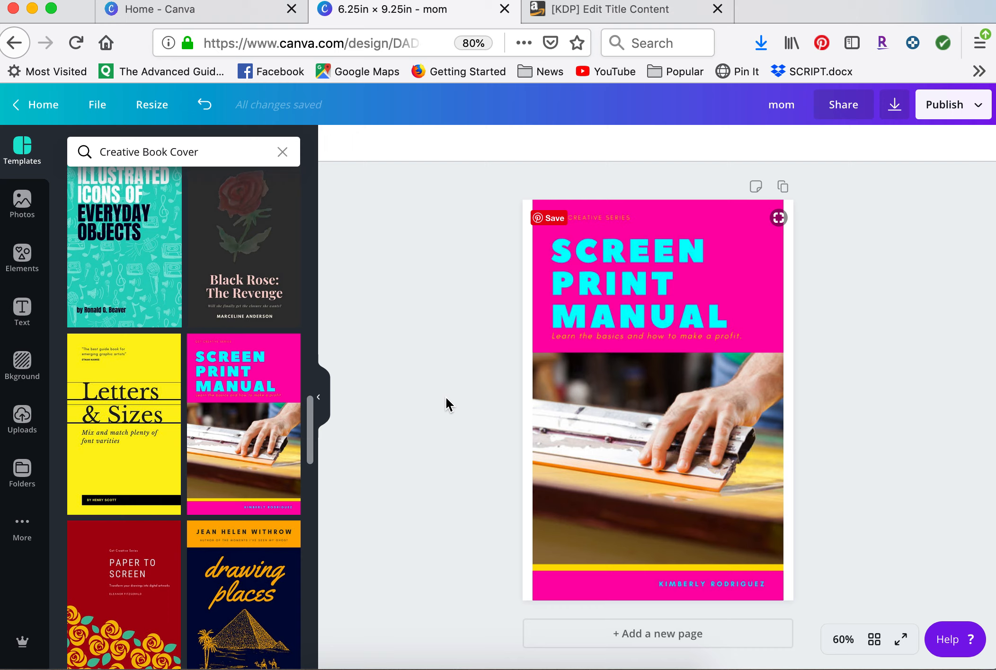
Try adding the recently used sunset silhouette photo to the cover, and delete it again.
{"action": "left_click", "coordinate": [22, 201]}
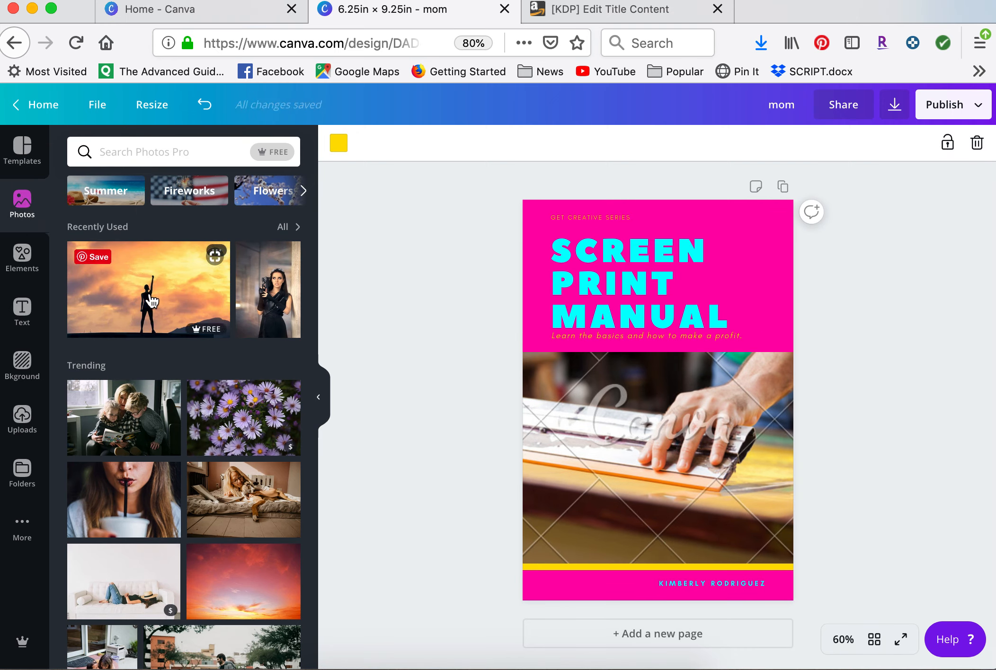
{"action": "mouse_move", "coordinate": [146, 297]}
{"action": "left_mouse_down"}
{"action": "mouse_move", "coordinate": [385, 354]}
{"action": "mouse_move", "coordinate": [616, 438]}
{"action": "mouse_move", "coordinate": [372, 385]}
{"action": "mouse_move", "coordinate": [498, 418]}
{"action": "mouse_move", "coordinate": [578, 458]}
{"action": "mouse_move", "coordinate": [39, 307]}
{"action": "mouse_move", "coordinate": [131, 292]}
{"action": "left_mouse_up"}
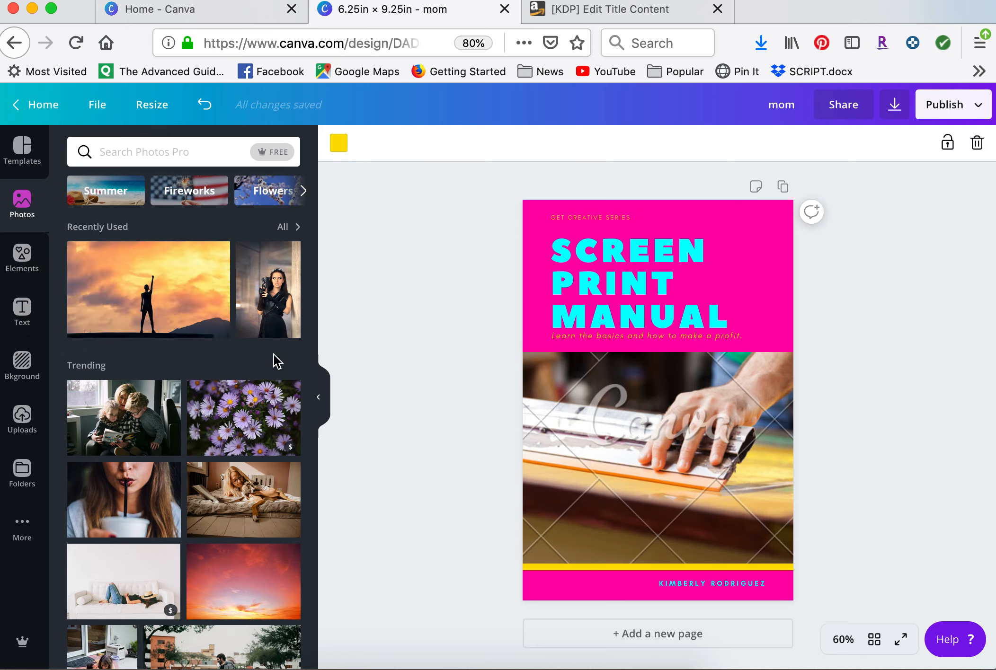
{"action": "left_click", "coordinate": [198, 325]}
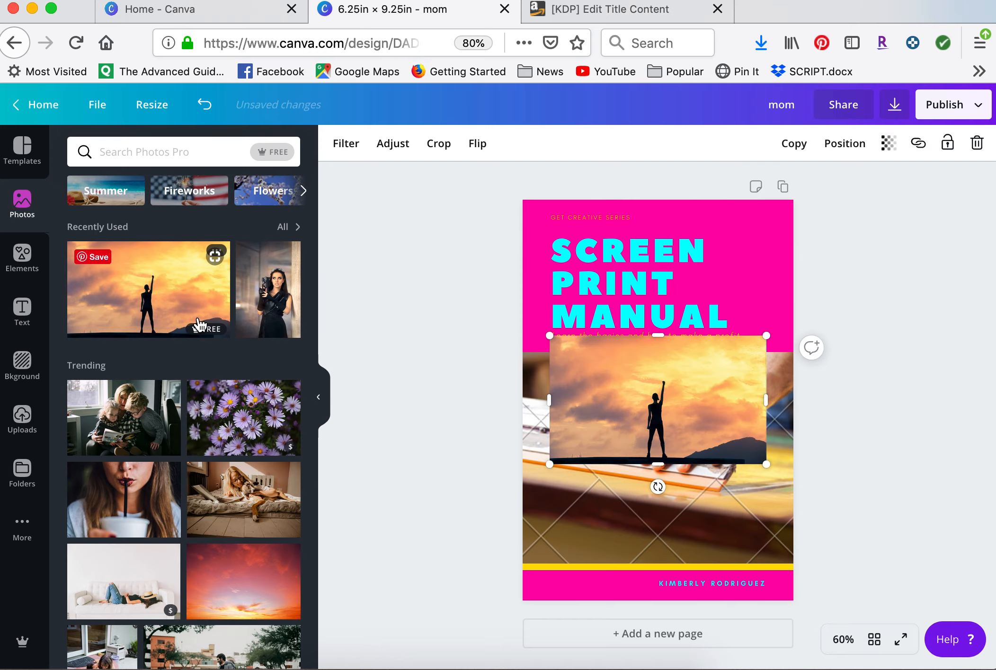
{"action": "key", "text": "Delete"}
{"action": "mouse_move", "coordinate": [147, 284]}
{"action": "left_mouse_down"}
{"action": "mouse_move", "coordinate": [480, 386]}
{"action": "mouse_move", "coordinate": [513, 406]}
{"action": "mouse_move", "coordinate": [542, 448]}
{"action": "mouse_move", "coordinate": [355, 313]}
{"action": "mouse_move", "coordinate": [151, 260]}
{"action": "mouse_move", "coordinate": [138, 269]}
{"action": "left_mouse_up"}
Apply the "The Oddities of Life" banana design from the Creative Book Cover templates to the page.
{"action": "left_click", "coordinate": [19, 149]}
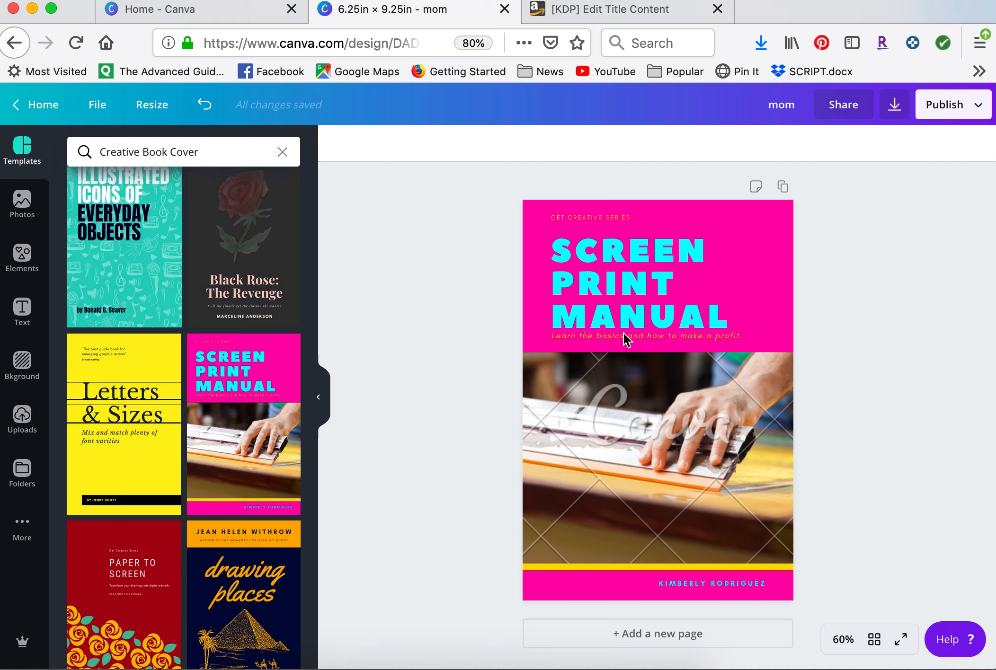
{"action": "scroll", "coordinate": [182, 529], "scroll_direction": "down", "scroll_amount": 10}
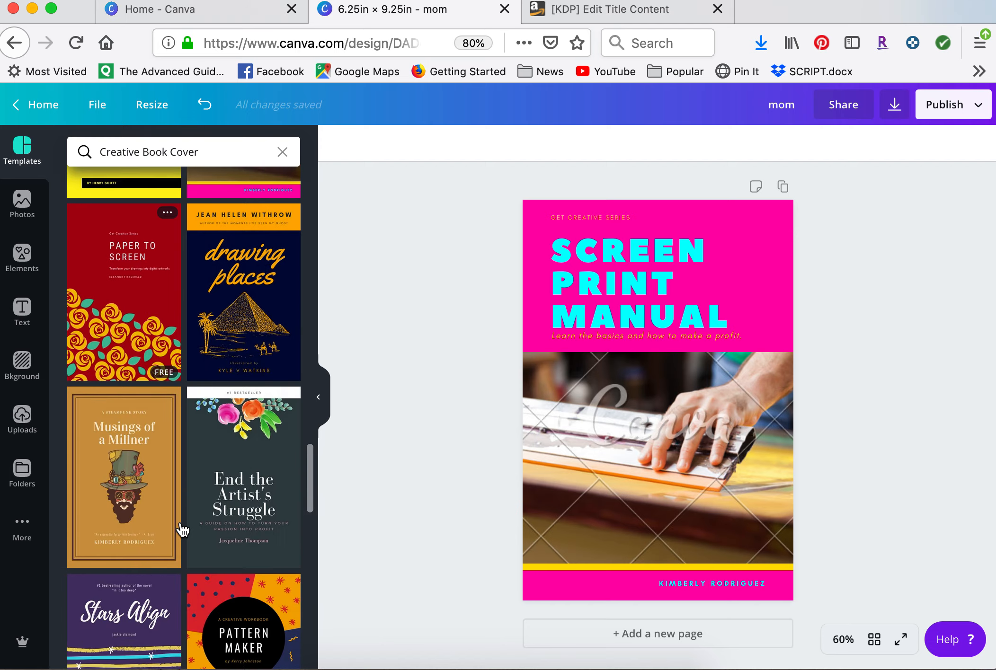
{"action": "scroll", "coordinate": [182, 529], "scroll_direction": "down", "scroll_amount": 12}
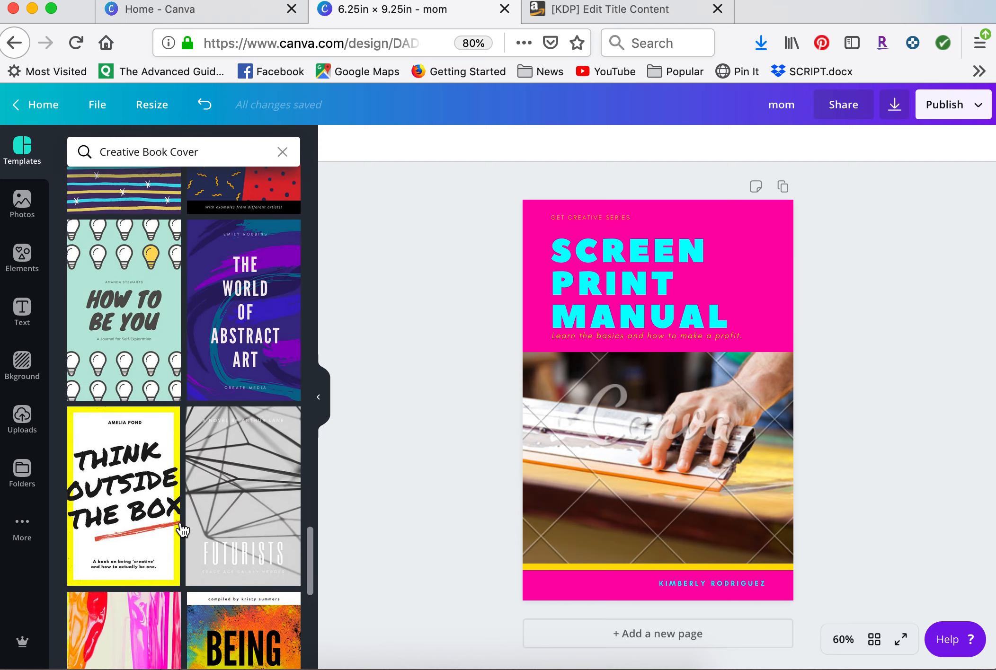
{"action": "scroll", "coordinate": [182, 529], "scroll_direction": "down", "scroll_amount": 8}
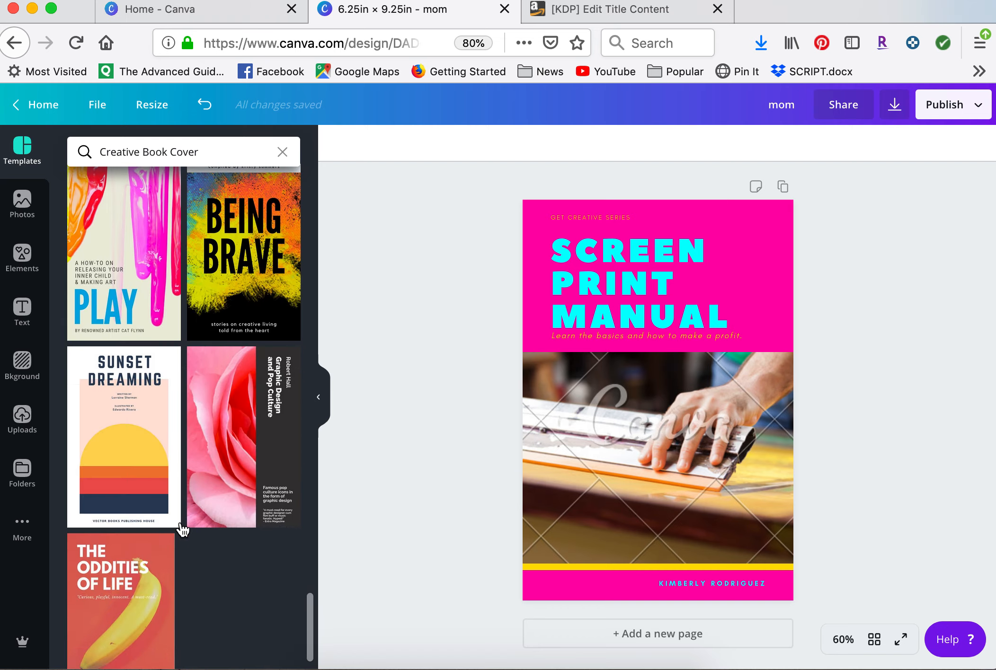
{"action": "left_click", "coordinate": [143, 576]}
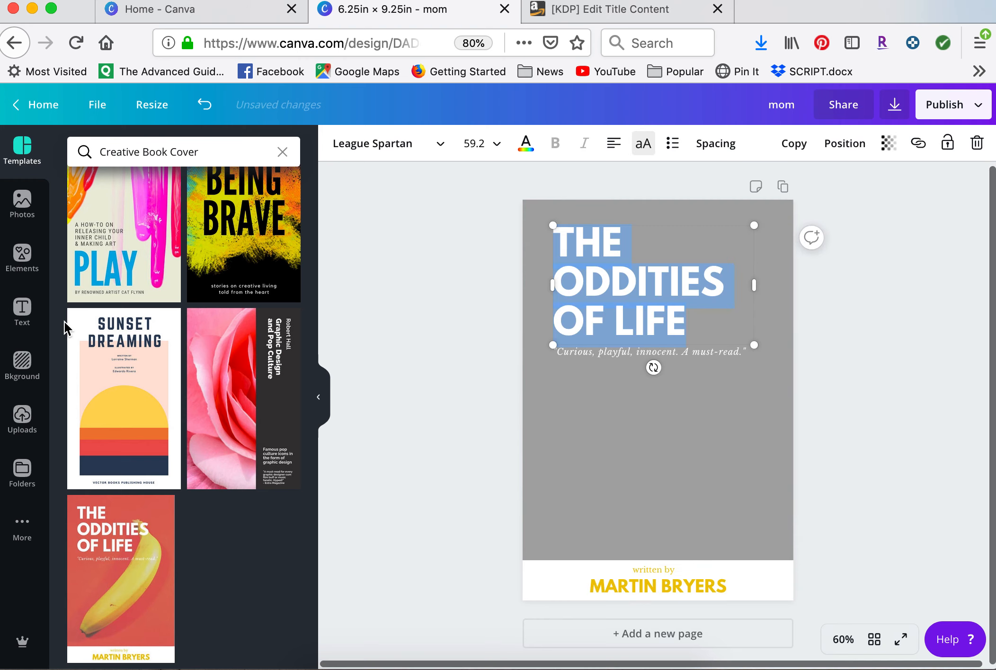
Place the recently used sunset silhouette photo in the cover's background and set the banana image's transparency to 78.
{"action": "left_click", "coordinate": [21, 204]}
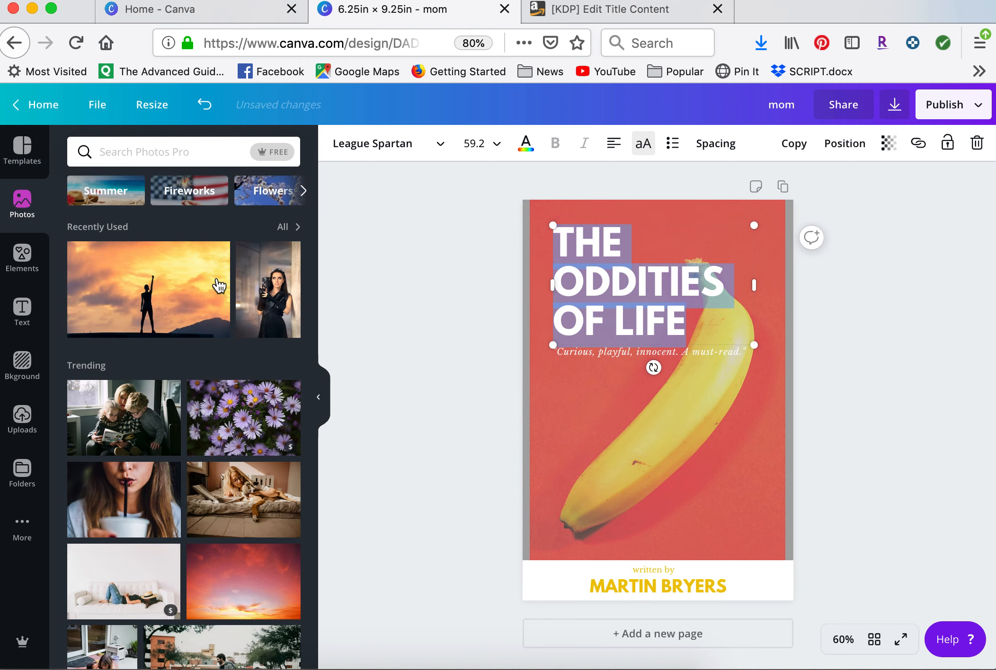
{"action": "left_click_drag", "start_coordinate": [156, 299], "coordinate": [527, 405]}
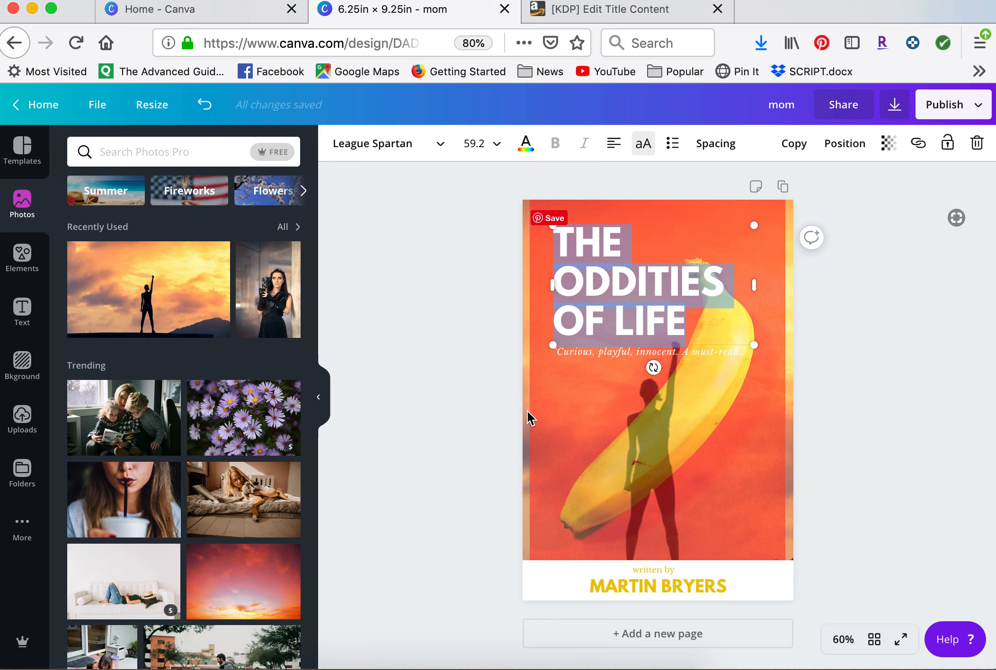
{"action": "left_click", "coordinate": [774, 291]}
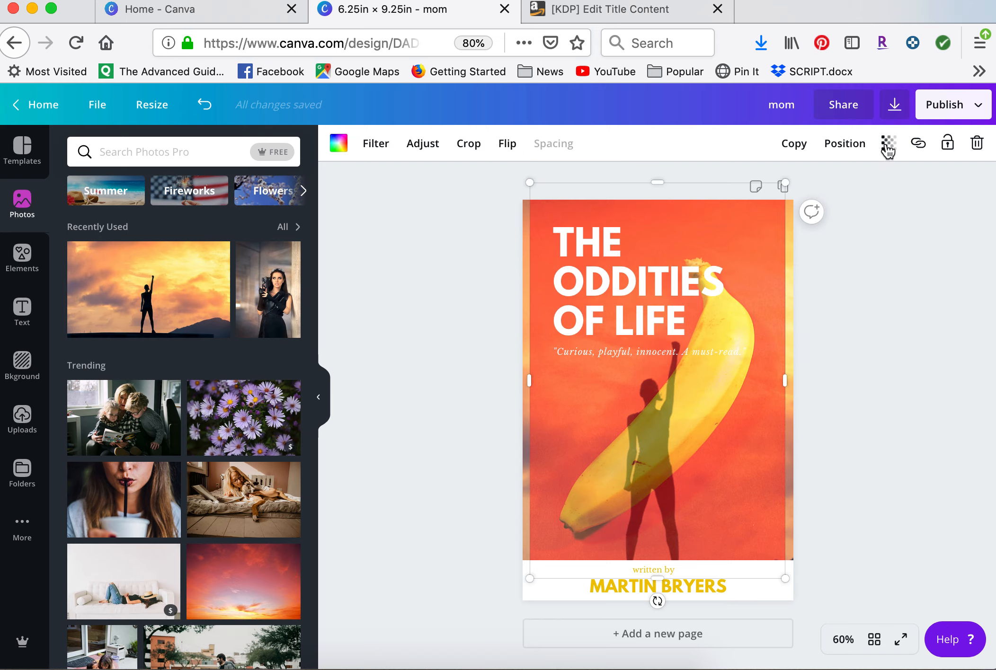
{"action": "left_click", "coordinate": [888, 144]}
{"action": "mouse_move", "coordinate": [810, 184]}
{"action": "left_mouse_down"}
{"action": "mouse_move", "coordinate": [876, 189]}
{"action": "mouse_move", "coordinate": [829, 187]}
{"action": "left_mouse_up"}
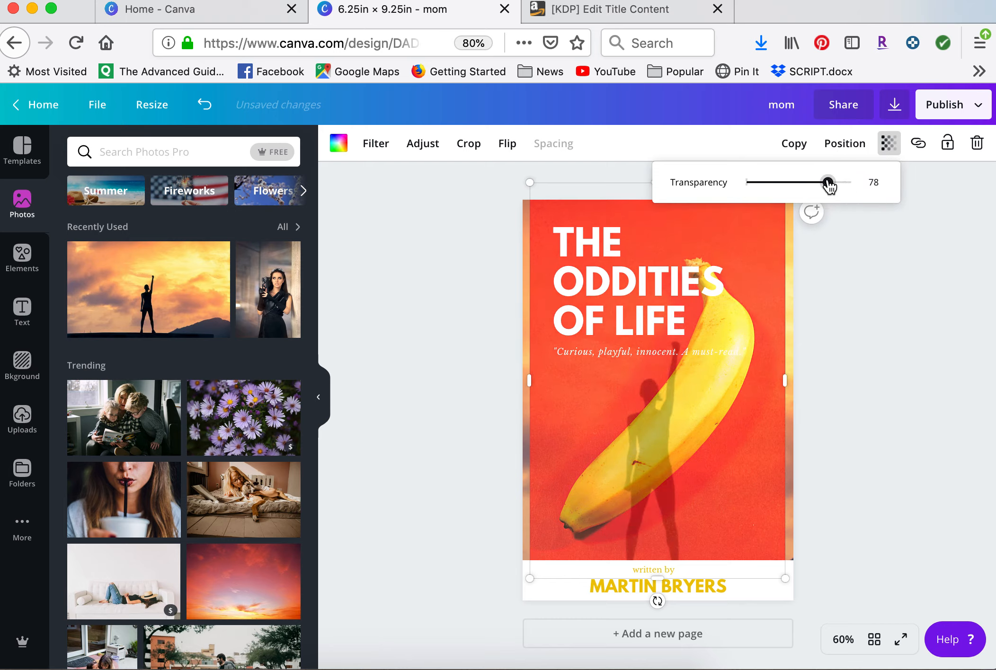
Undo the transparency, photo and template changes back to the pink "Screen Print Manual" design.
{"action": "left_click", "coordinate": [501, 377]}
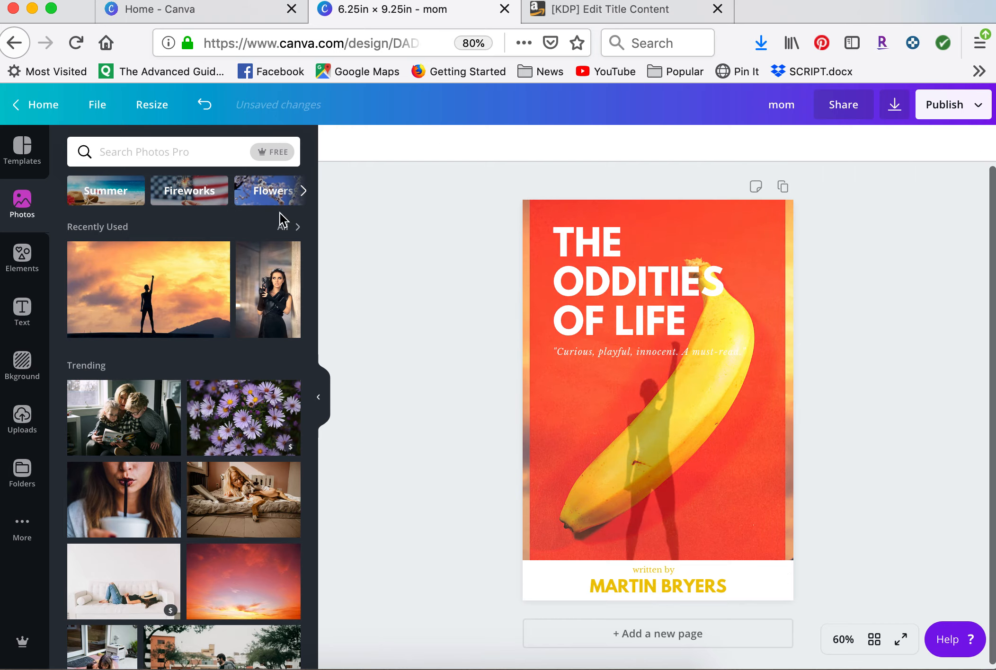
{"action": "left_click", "coordinate": [207, 113]}
{"action": "left_click", "coordinate": [202, 114]}
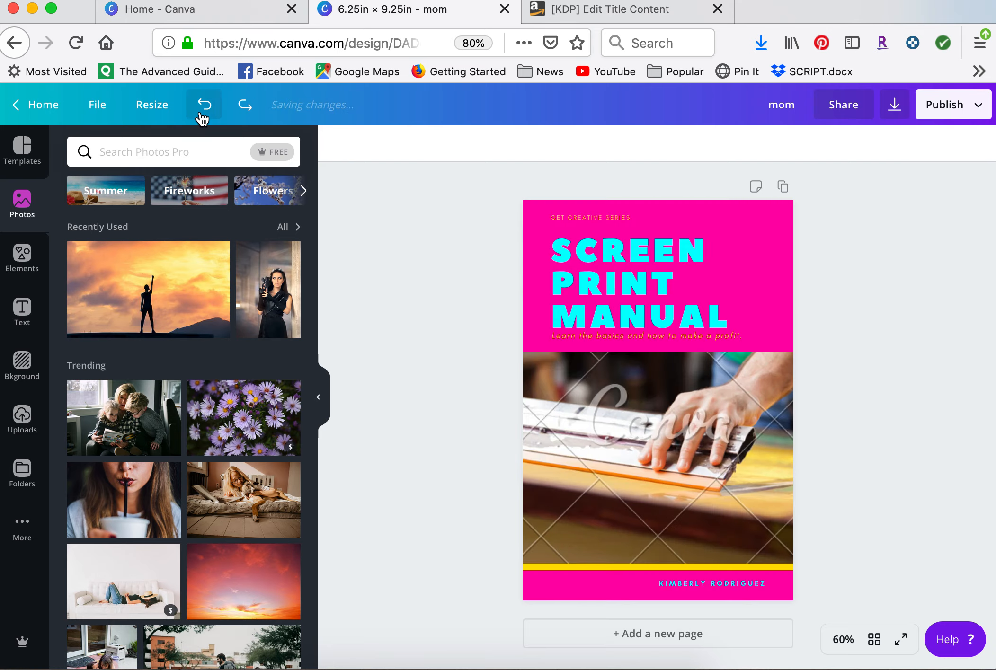
Search the templates for "book cover" in place of the Creative Book Cover results.
{"action": "left_click", "coordinate": [22, 148]}
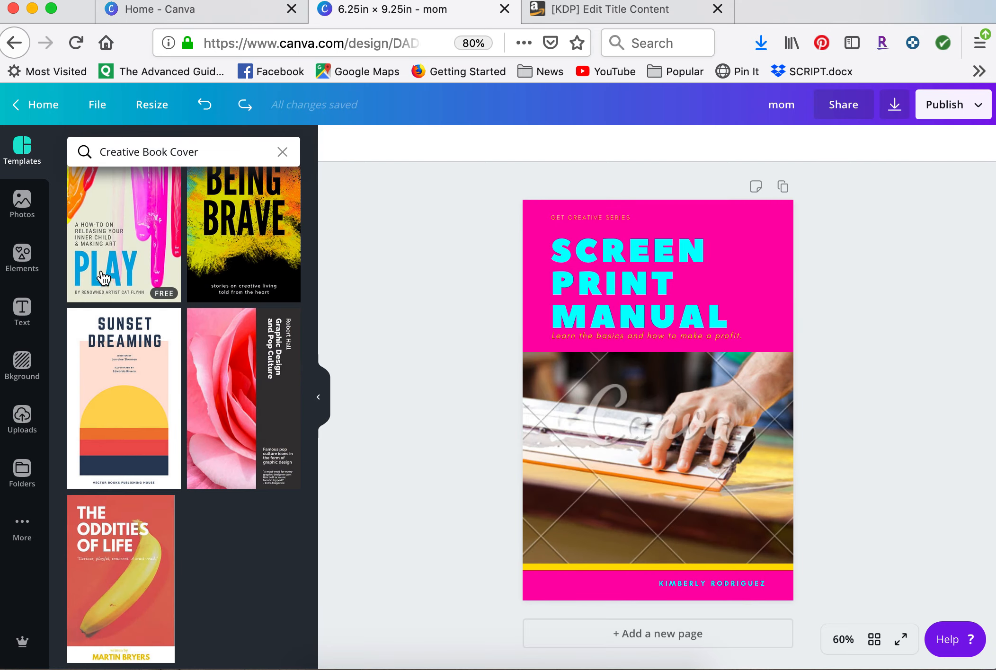
{"action": "triple_click", "coordinate": [132, 151]}
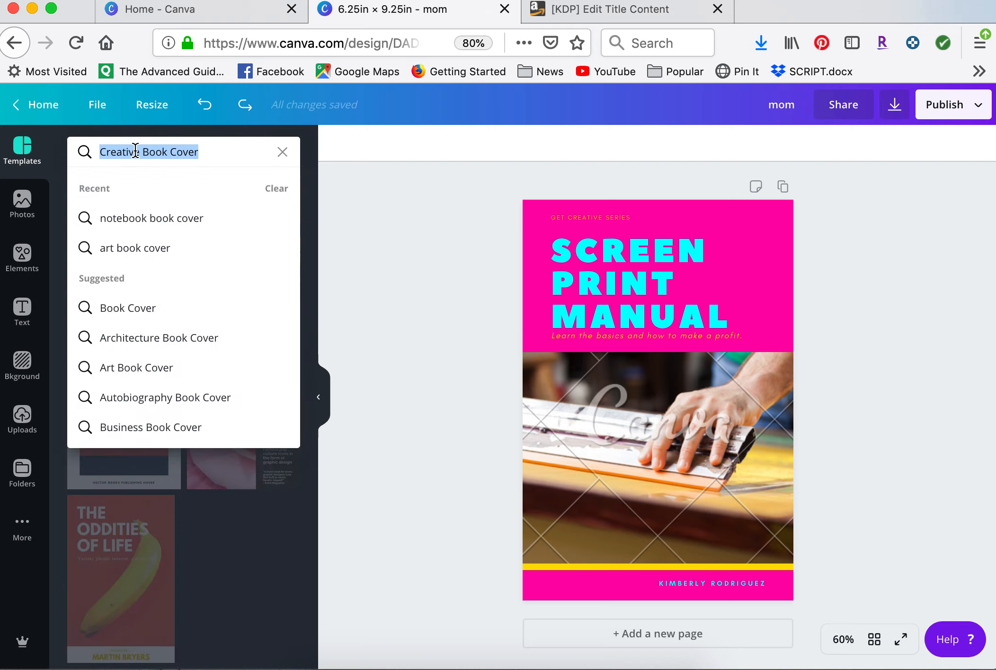
{"action": "type", "text": "book cover"}
{"action": "key", "text": "Return"}
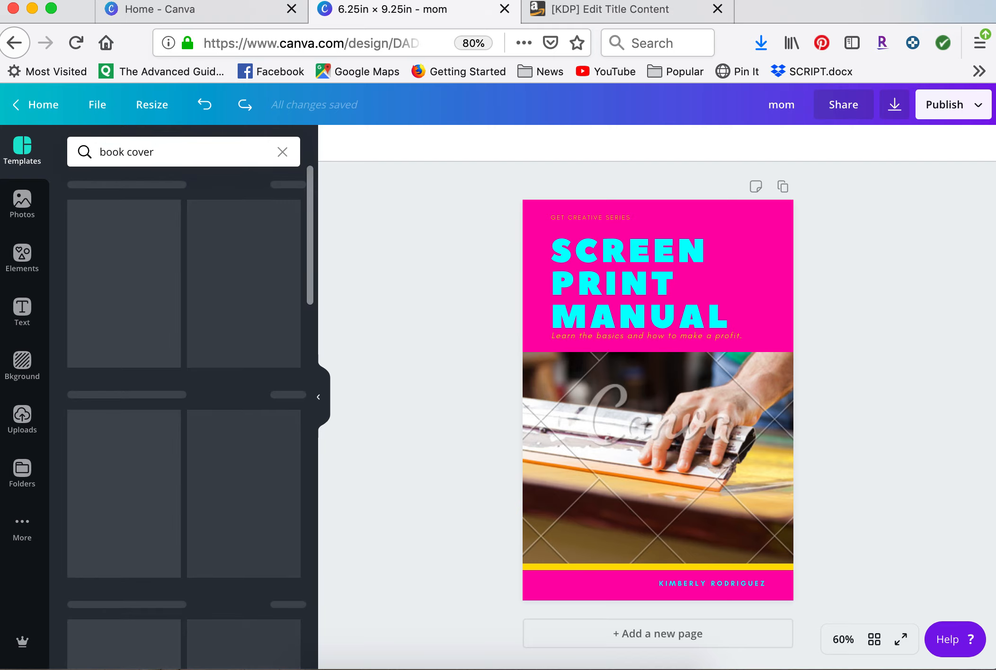
Apply the "Going Back Baby" design from the Vintage Book Cover templates to the page.
{"action": "scroll", "coordinate": [205, 504], "scroll_direction": "down", "scroll_amount": 6}
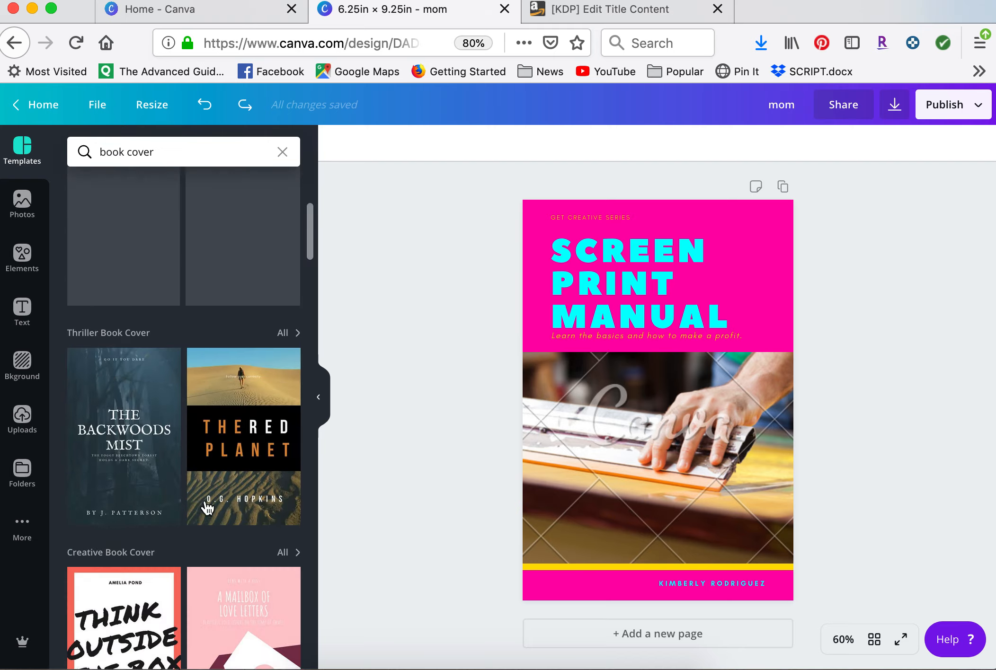
{"action": "scroll", "coordinate": [205, 501], "scroll_direction": "down", "scroll_amount": 8}
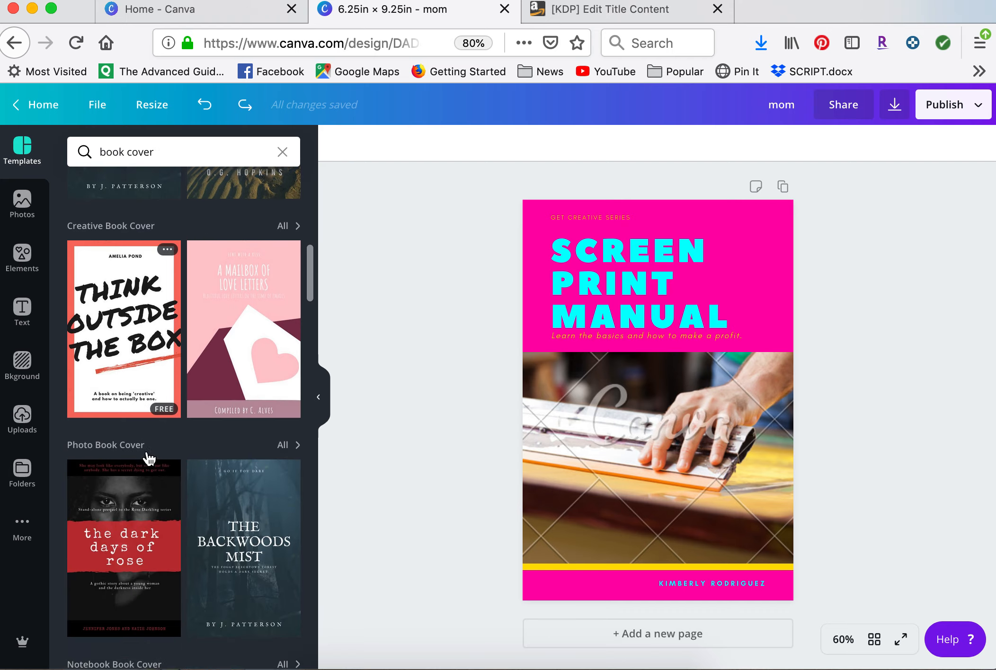
{"action": "scroll", "coordinate": [198, 499], "scroll_direction": "down", "scroll_amount": 10}
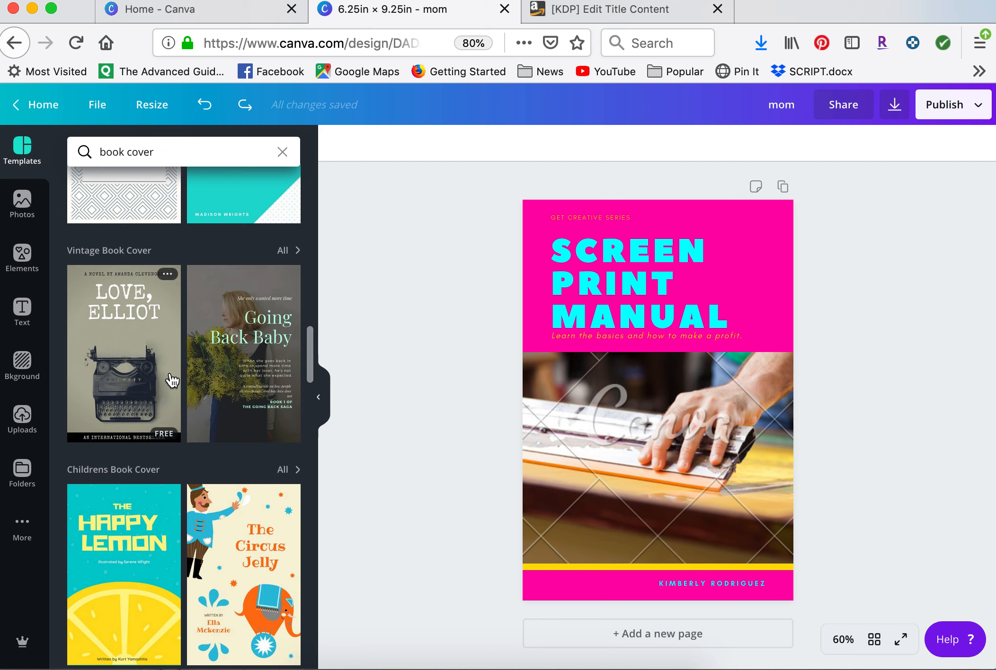
{"action": "left_click", "coordinate": [249, 375]}
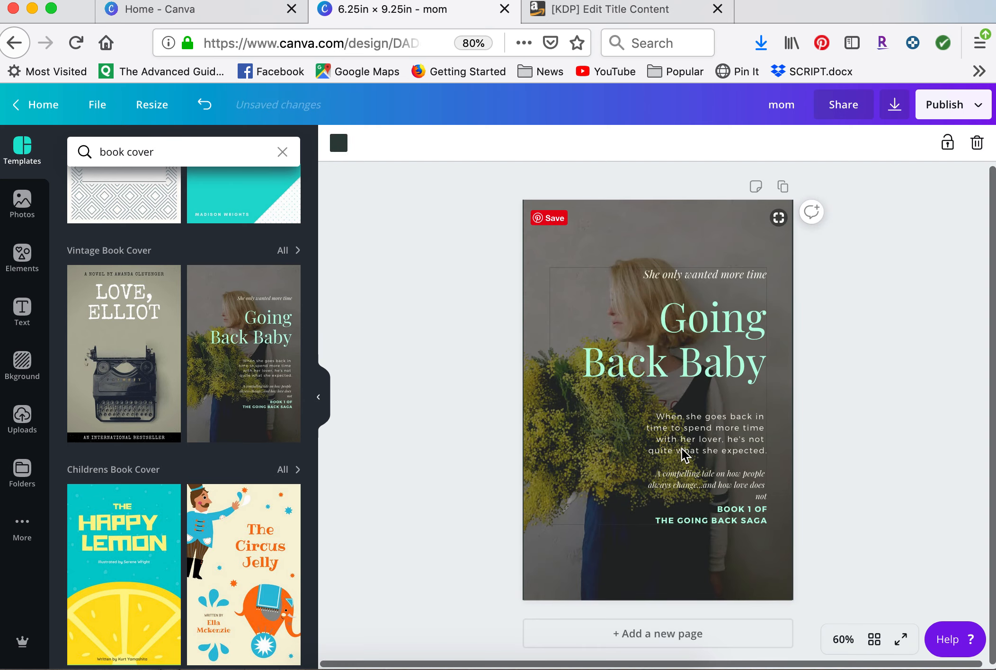
Try adding the sunset silhouette photo to the "Going Back Baby" cover, and remove it again.
{"action": "left_click", "coordinate": [35, 206]}
{"action": "left_click", "coordinate": [351, 303]}
{"action": "left_click_drag", "start_coordinate": [353, 309], "coordinate": [132, 268]}
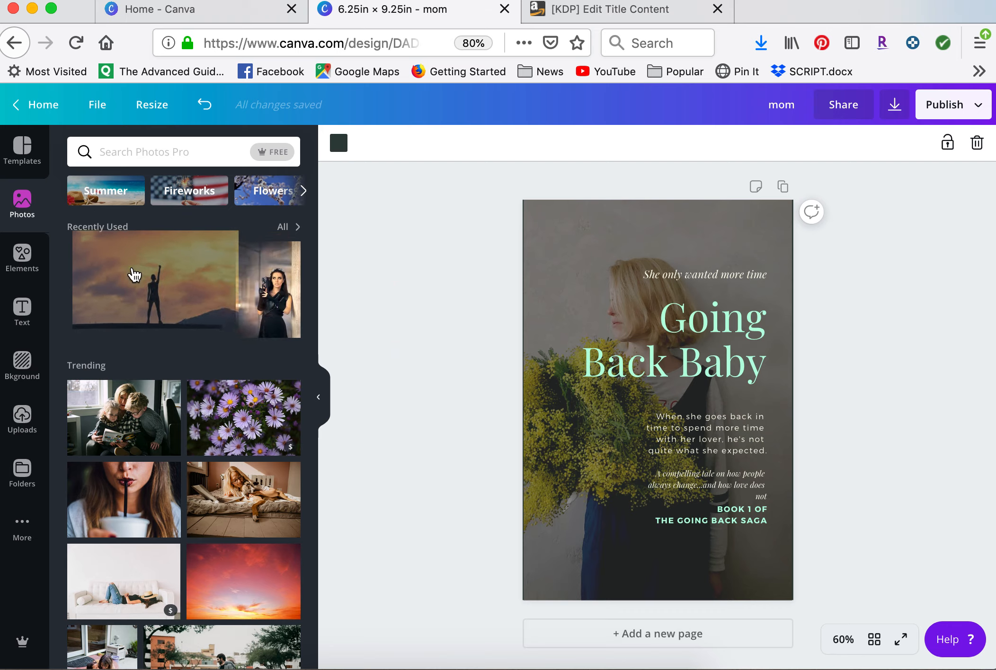
{"action": "key", "text": "Delete"}
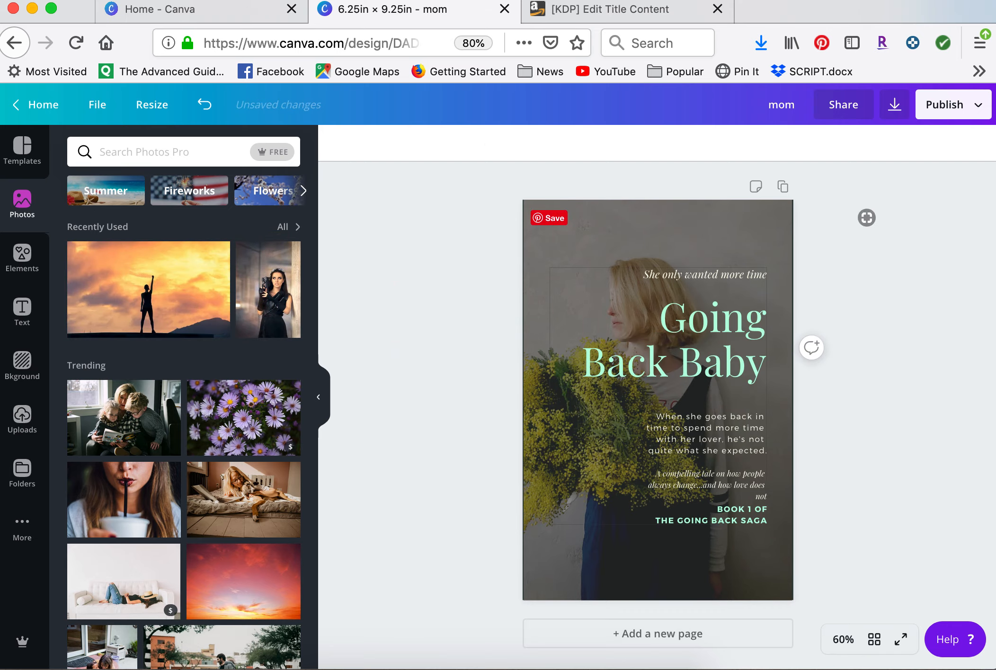
Look through the book cover template categories and the full list of results for other design ideas.
{"action": "left_click", "coordinate": [22, 147]}
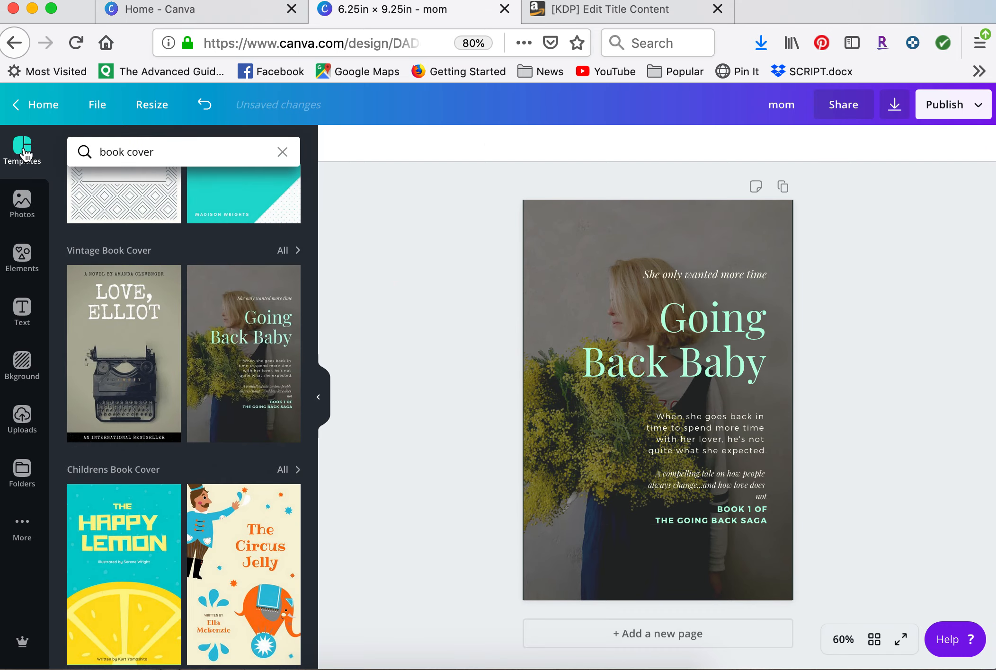
{"action": "scroll", "coordinate": [232, 428], "scroll_direction": "down", "scroll_amount": 2}
{"action": "scroll", "coordinate": [232, 428], "scroll_direction": "down", "scroll_amount": 12}
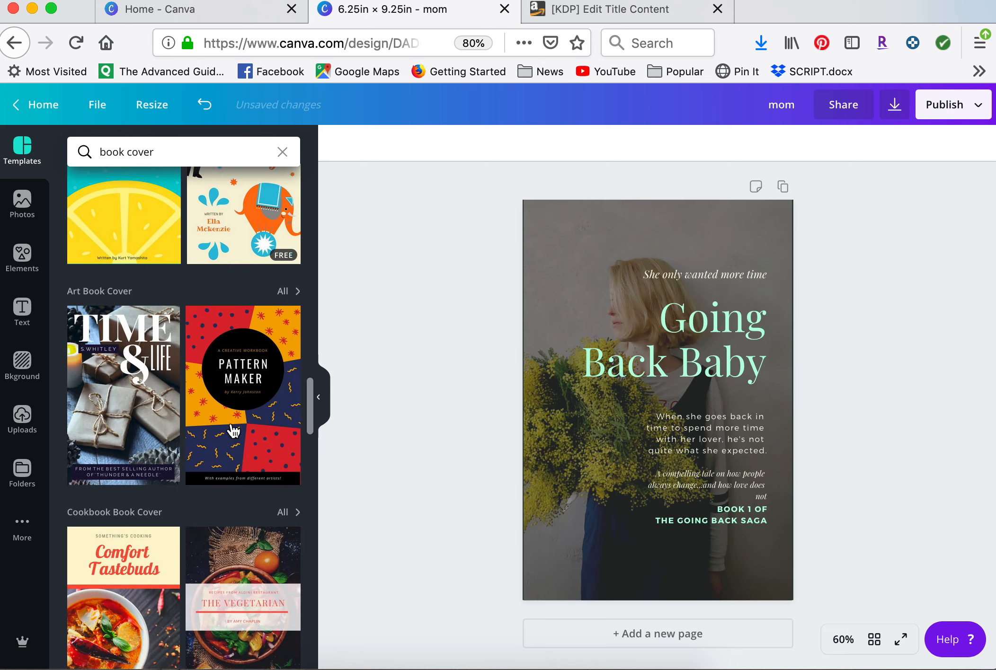
{"action": "scroll", "coordinate": [235, 516], "scroll_direction": "down", "scroll_amount": 10}
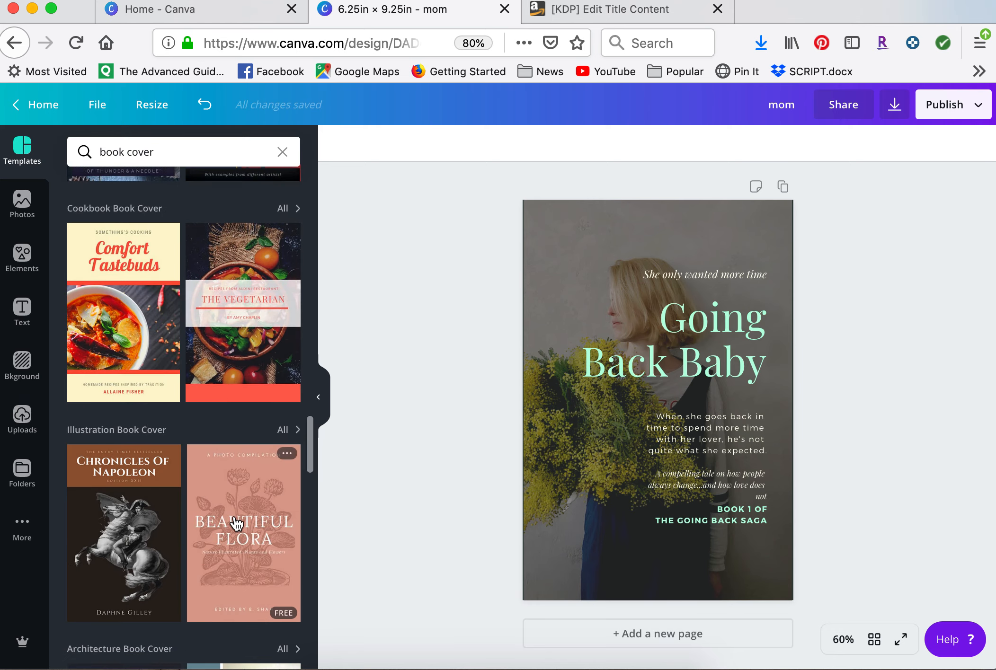
{"action": "scroll", "coordinate": [234, 517], "scroll_direction": "down", "scroll_amount": 10}
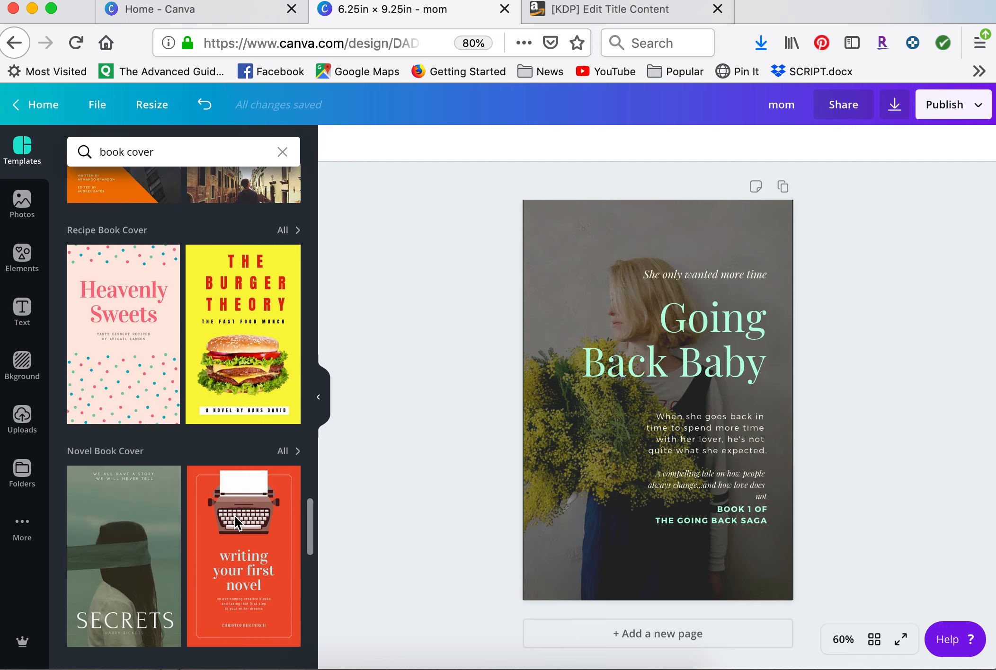
{"action": "scroll", "coordinate": [234, 517], "scroll_direction": "down", "scroll_amount": 10}
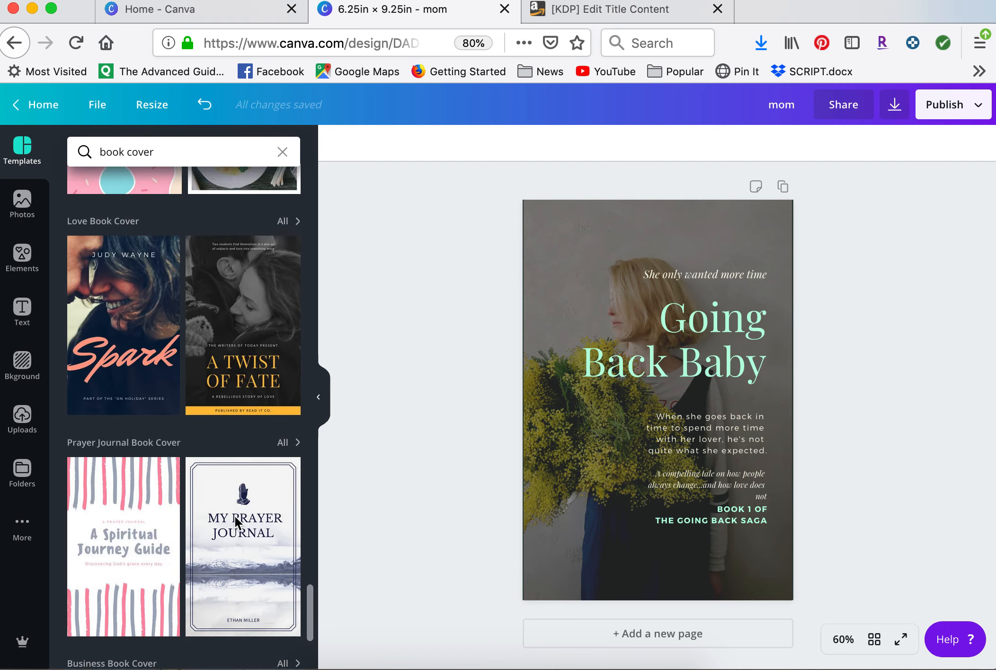
{"action": "scroll", "coordinate": [236, 523], "scroll_direction": "down", "scroll_amount": 10}
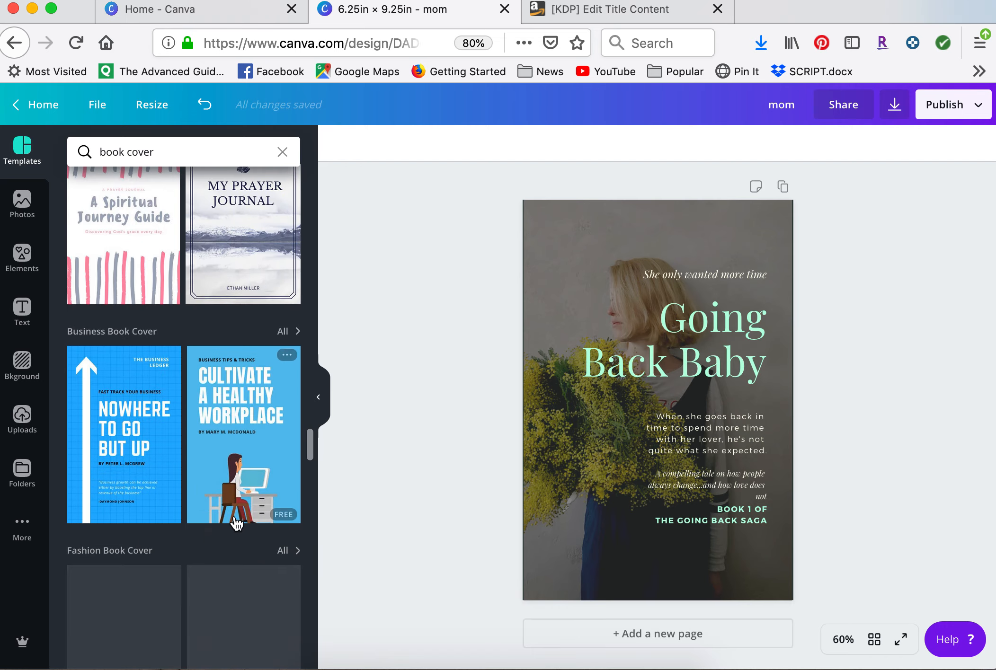
{"action": "scroll", "coordinate": [236, 523], "scroll_direction": "down", "scroll_amount": 10}
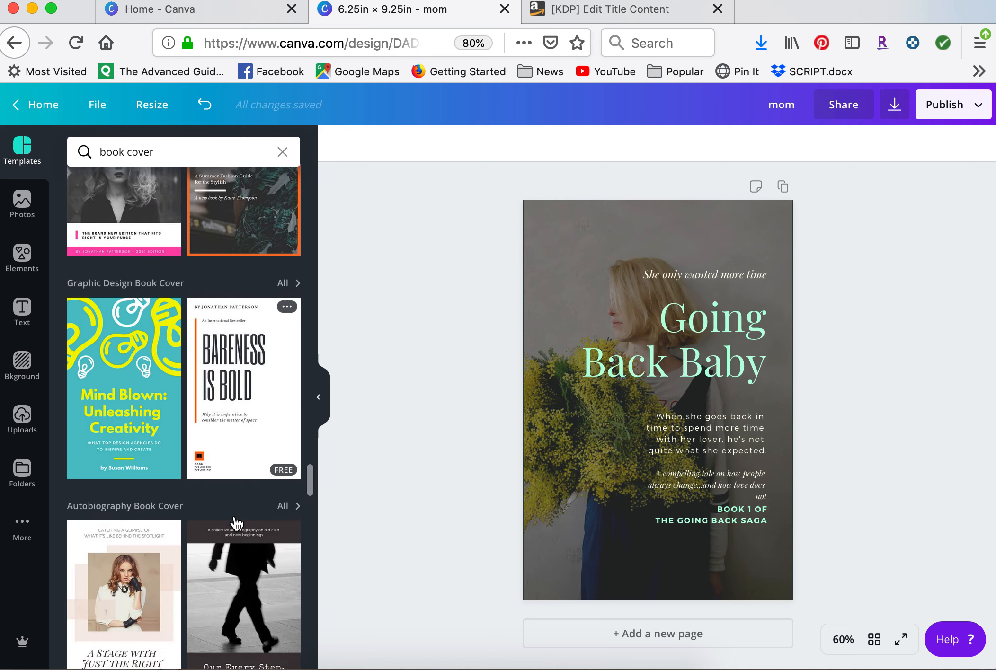
{"action": "scroll", "coordinate": [218, 558], "scroll_direction": "down", "scroll_amount": 10}
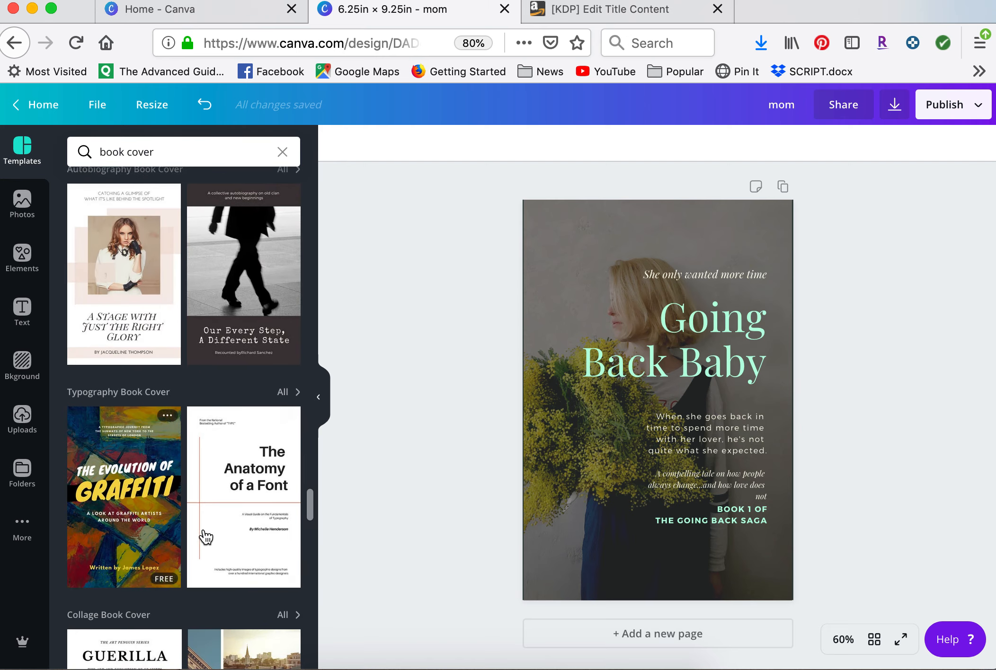
{"action": "scroll", "coordinate": [205, 536], "scroll_direction": "down", "scroll_amount": 10}
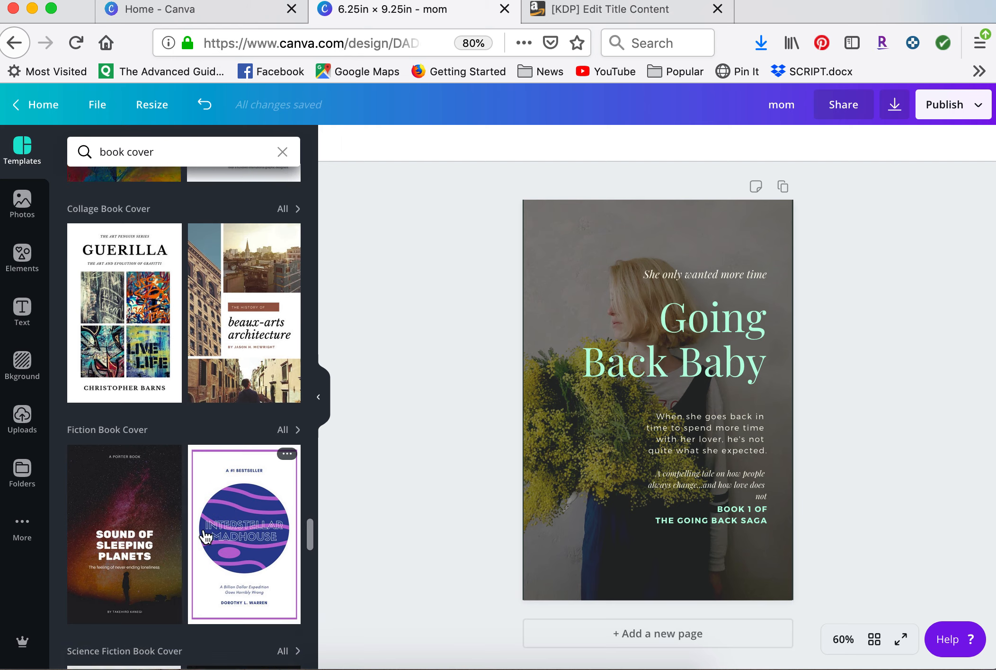
{"action": "scroll", "coordinate": [205, 536], "scroll_direction": "down", "scroll_amount": 10}
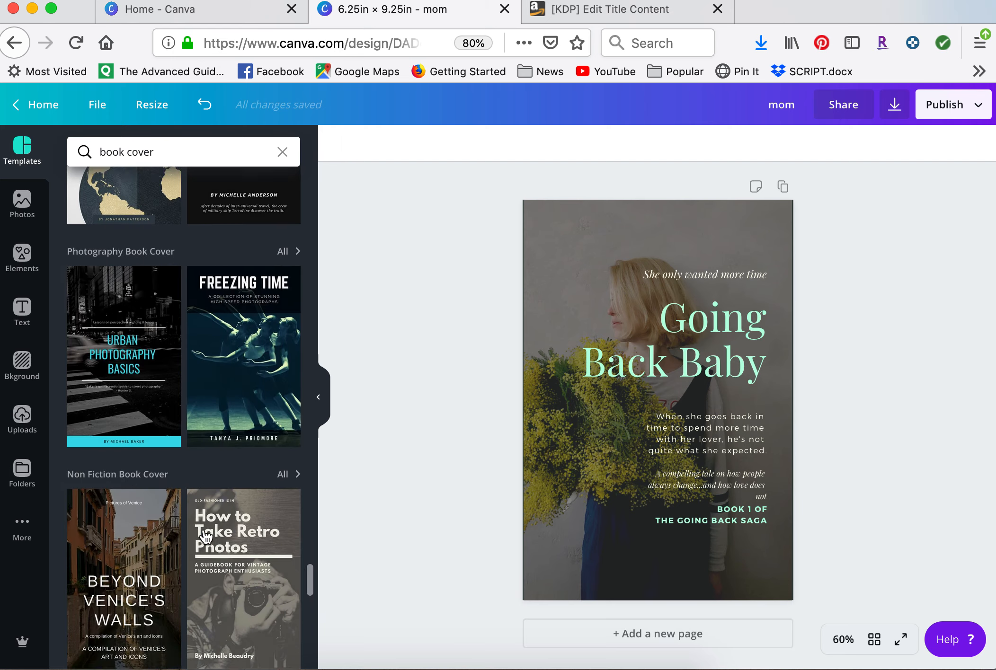
{"action": "scroll", "coordinate": [205, 536], "scroll_direction": "down", "scroll_amount": 5}
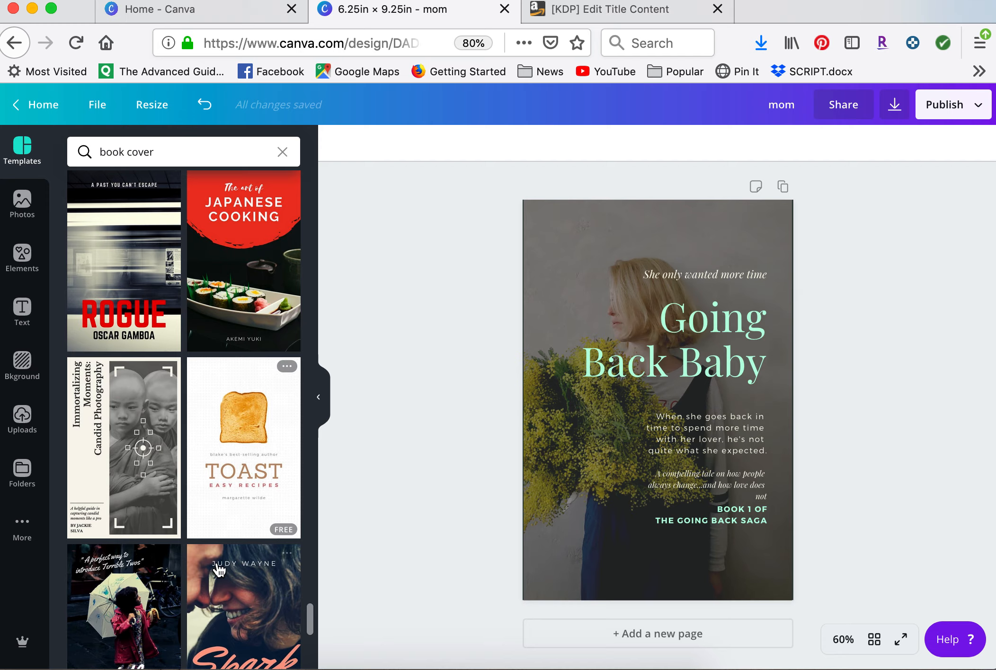
{"action": "scroll", "coordinate": [218, 570], "scroll_direction": "down", "scroll_amount": 5}
{"action": "scroll", "coordinate": [219, 569], "scroll_direction": "down", "scroll_amount": 10}
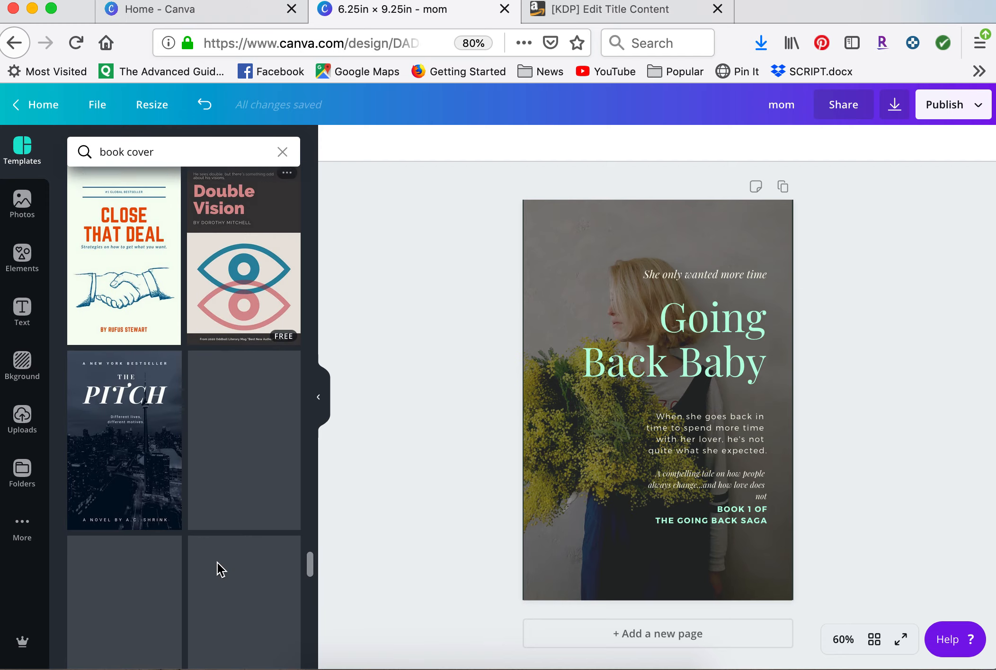
{"action": "scroll", "coordinate": [219, 570], "scroll_direction": "down", "scroll_amount": 6}
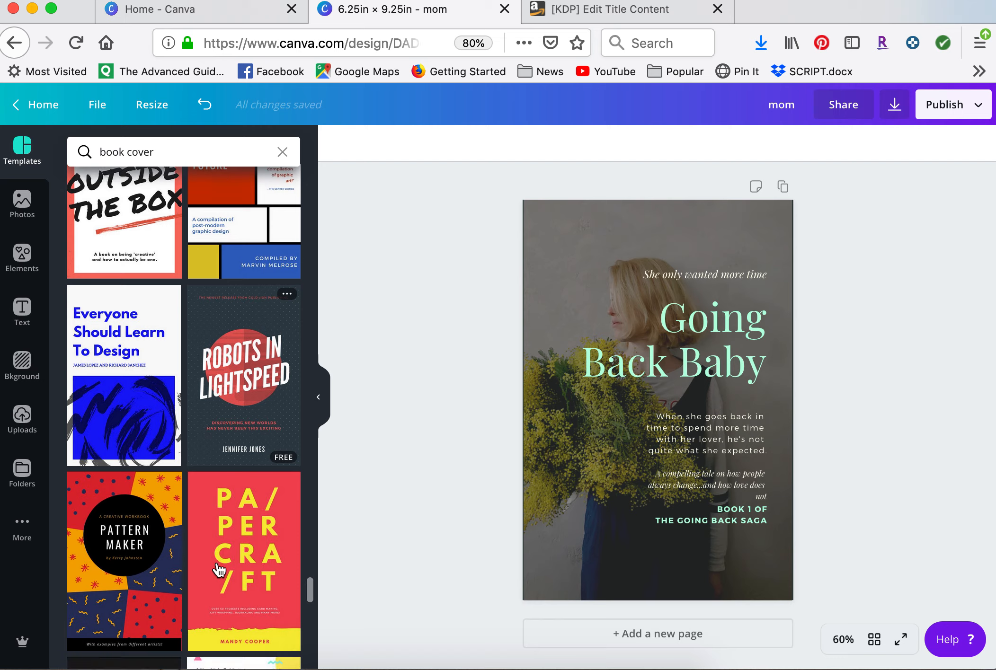
{"action": "scroll", "coordinate": [219, 570], "scroll_direction": "up", "scroll_amount": 7}
{"action": "scroll", "coordinate": [219, 570], "scroll_direction": "up", "scroll_amount": 10}
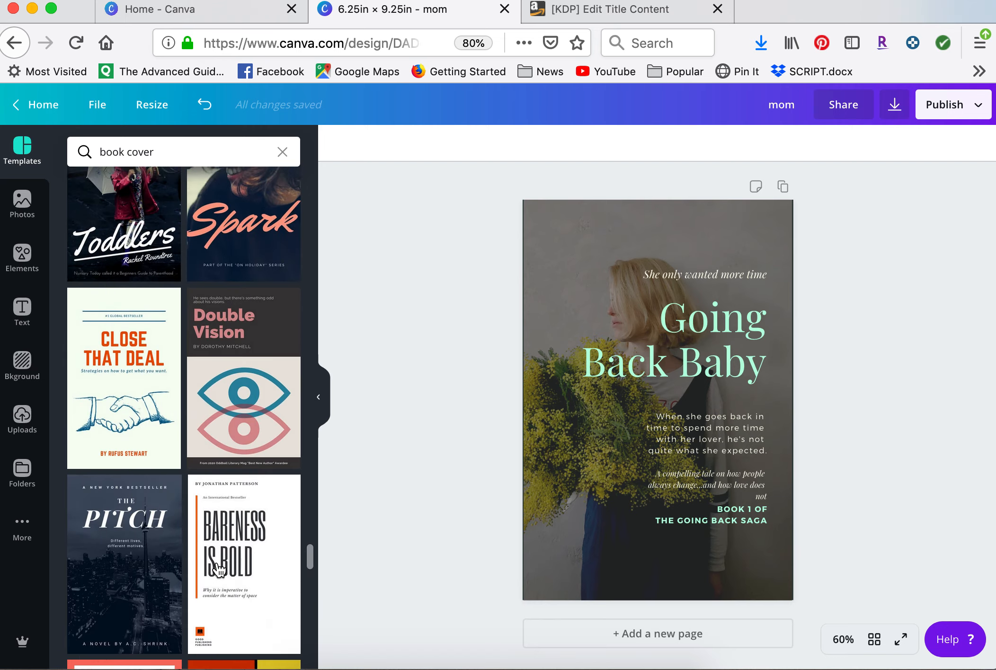
{"action": "scroll", "coordinate": [219, 569], "scroll_direction": "up", "scroll_amount": 3}
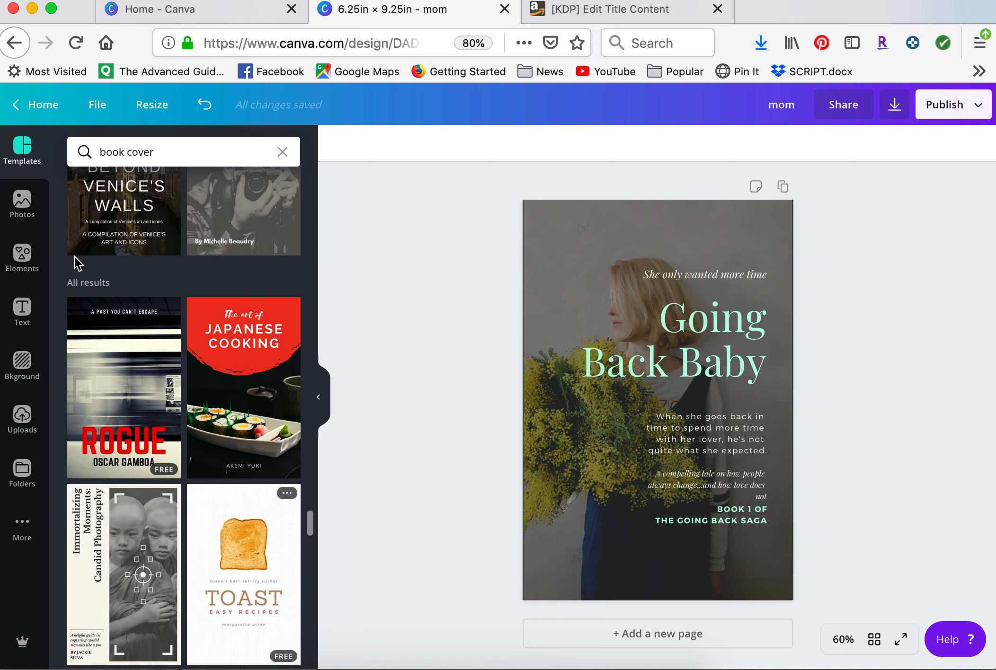
Open the two-page "Spark" romance book cover template from the full list of results.
{"action": "scroll", "coordinate": [189, 464], "scroll_direction": "down", "scroll_amount": 5}
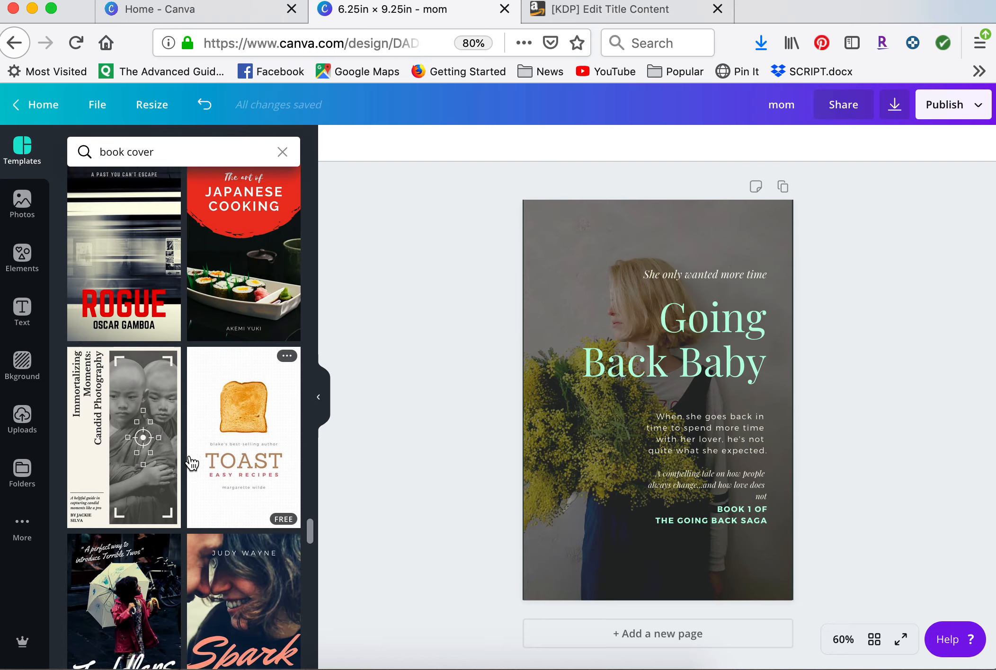
{"action": "scroll", "coordinate": [191, 463], "scroll_direction": "down", "scroll_amount": 4}
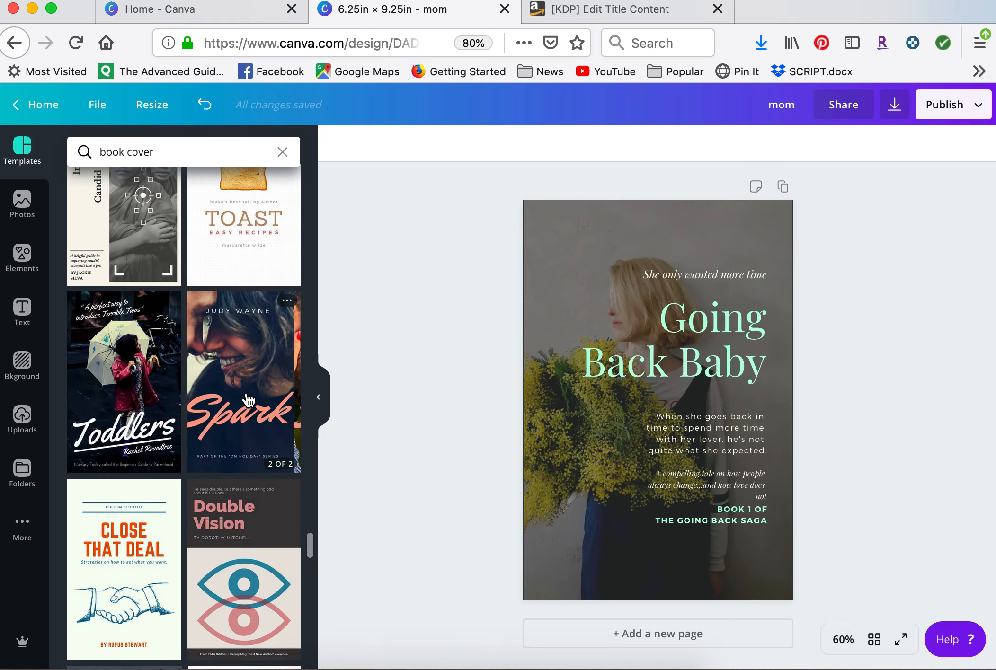
{"action": "left_click", "coordinate": [248, 400]}
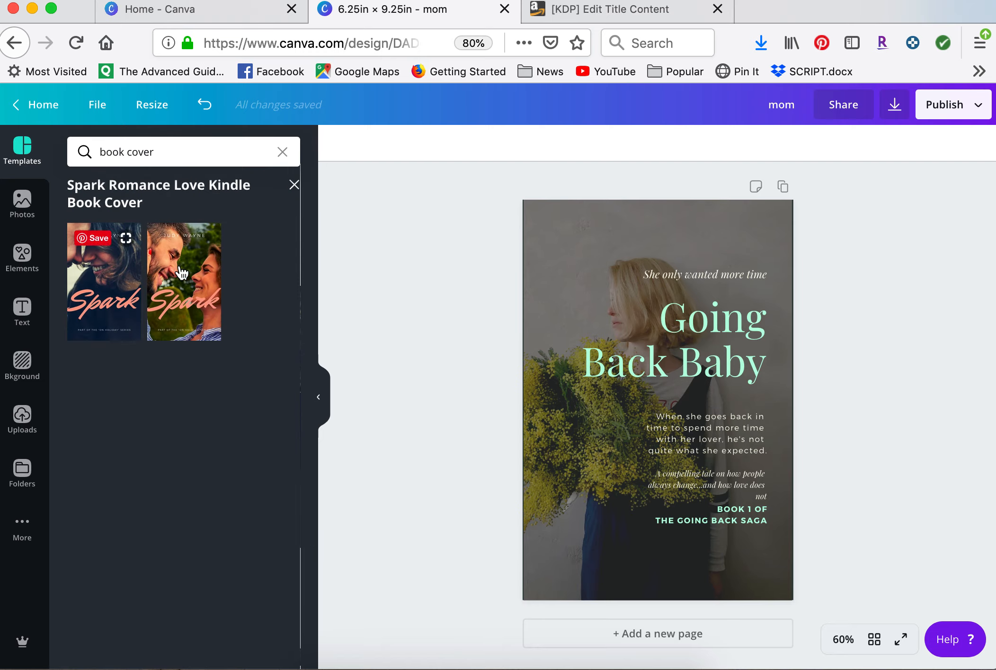